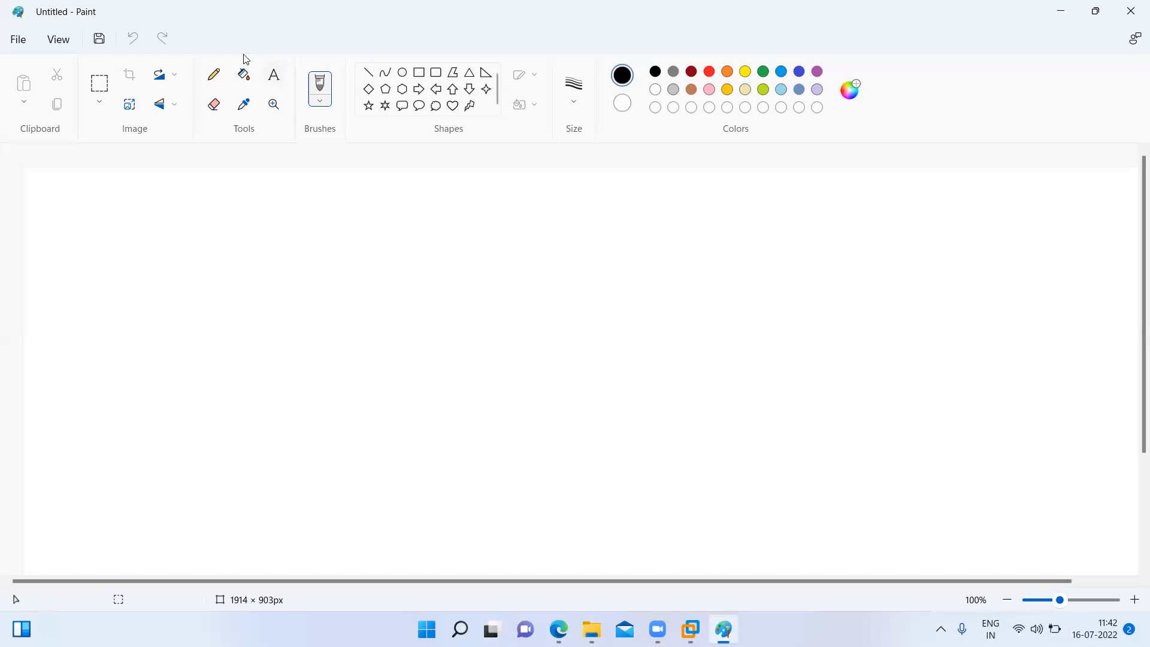
# - Add a text area of about 637 × 435 px on the canvas and write "Organizational data" as its first line
pyautogui.moveTo(303, 203); pyautogui.dragTo(687, 463)
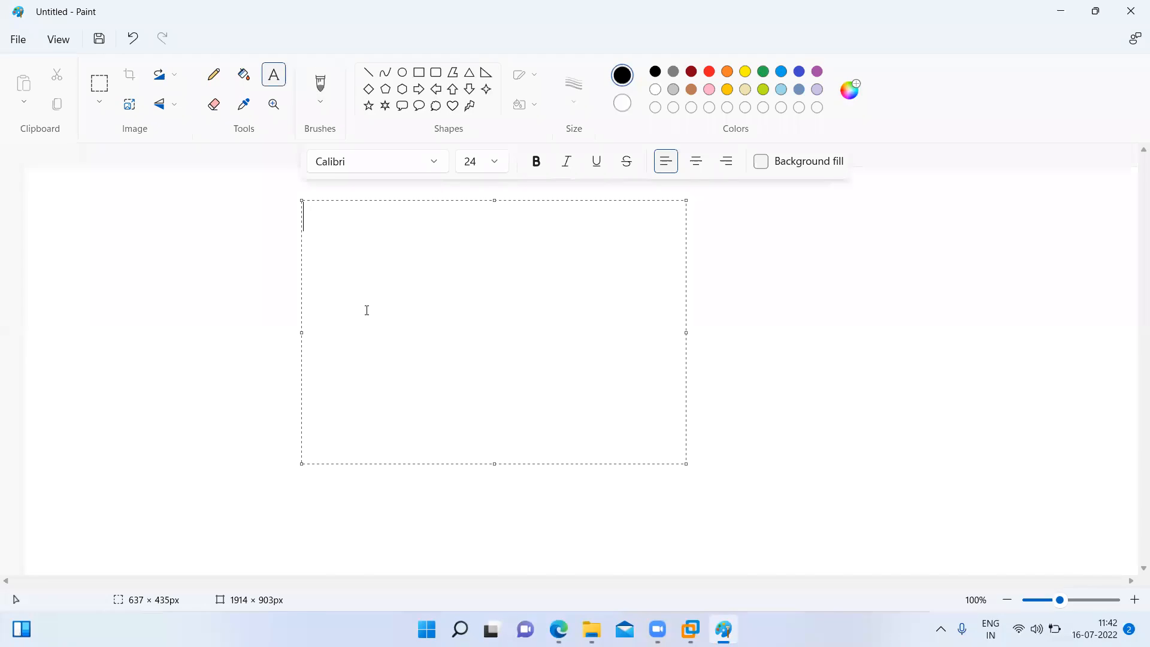
pyautogui.write('Organiza')
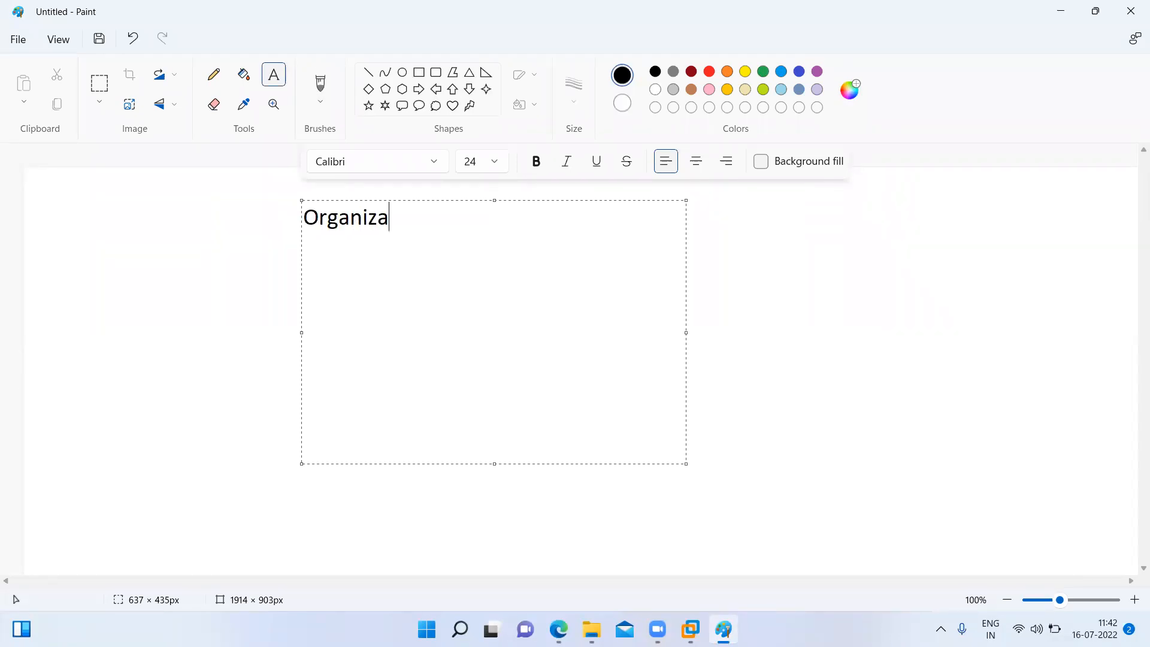
pyautogui.write('tional data')
pyautogui.press('Return')
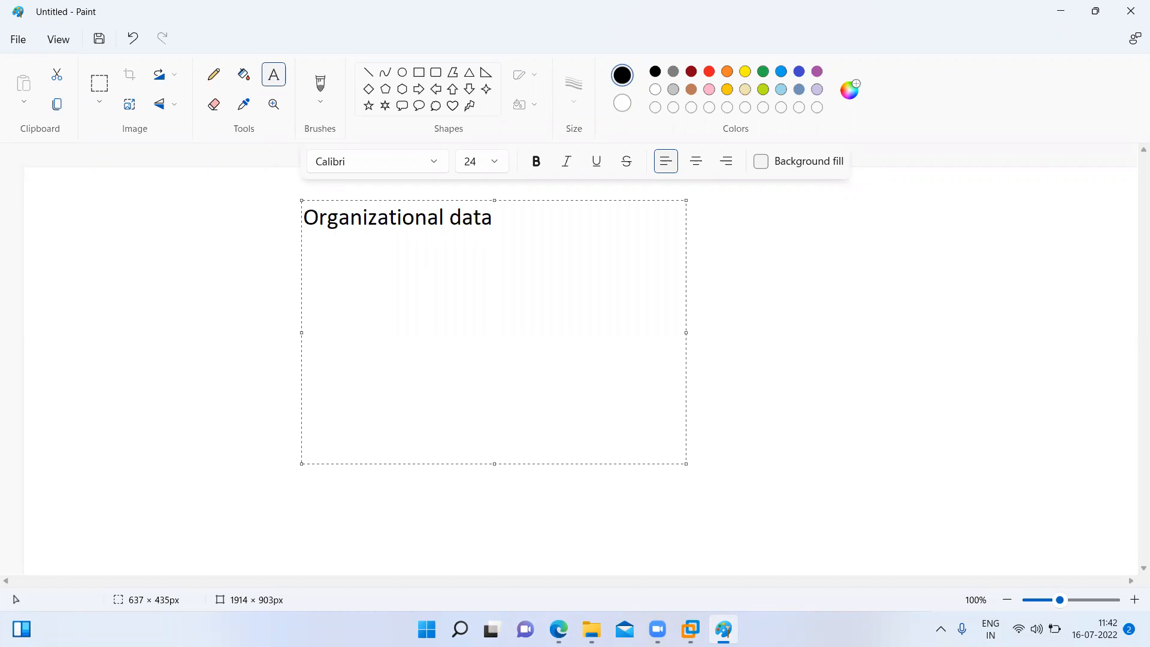
# - Write "master data" on the second line of the text area
pyautogui.write('master daya')
pyautogui.press('BackSpace')
pyautogui.press('BackSpace')
pyautogui.write('ta')
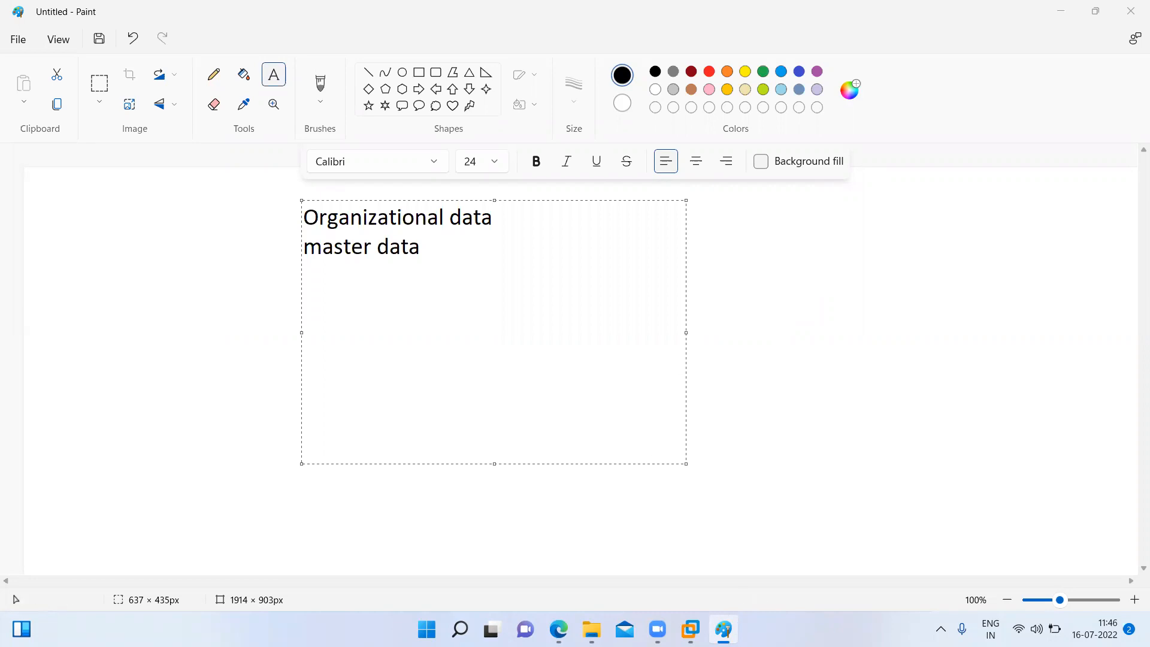
# - Switch to SAP in VMware Workstation, open central G/L account maintenance, and view account 179000's control data and type/description
pyautogui.moveTo(690, 629)
pyautogui.click(747, 543)
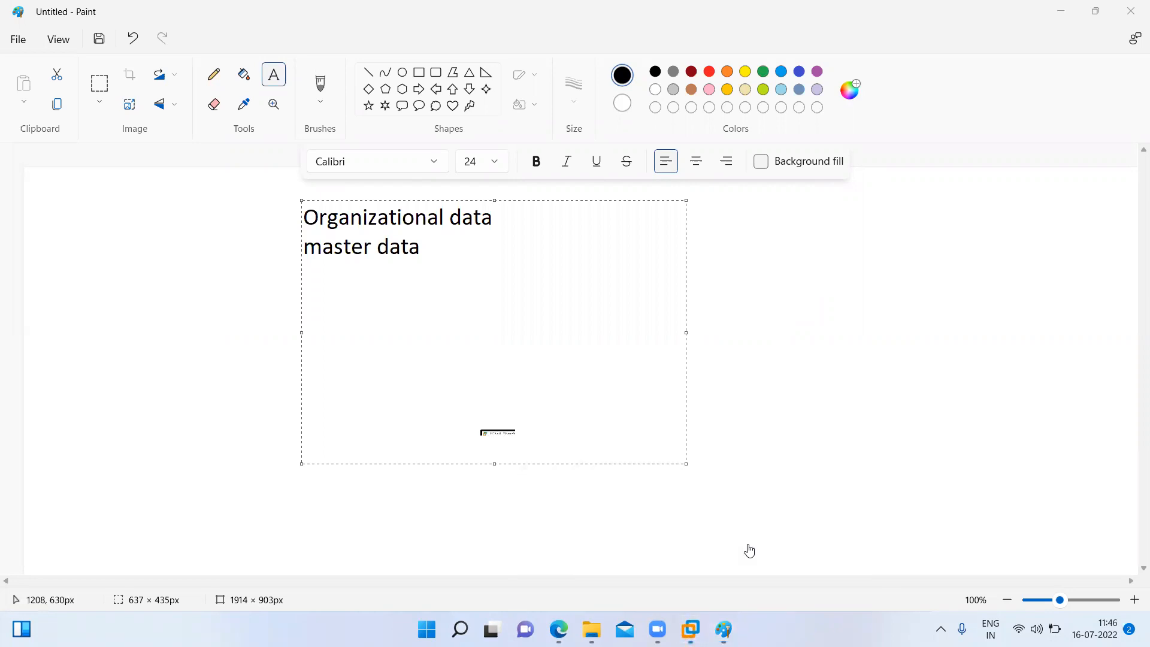
pyautogui.click(52, 98)
pyautogui.write('fs')
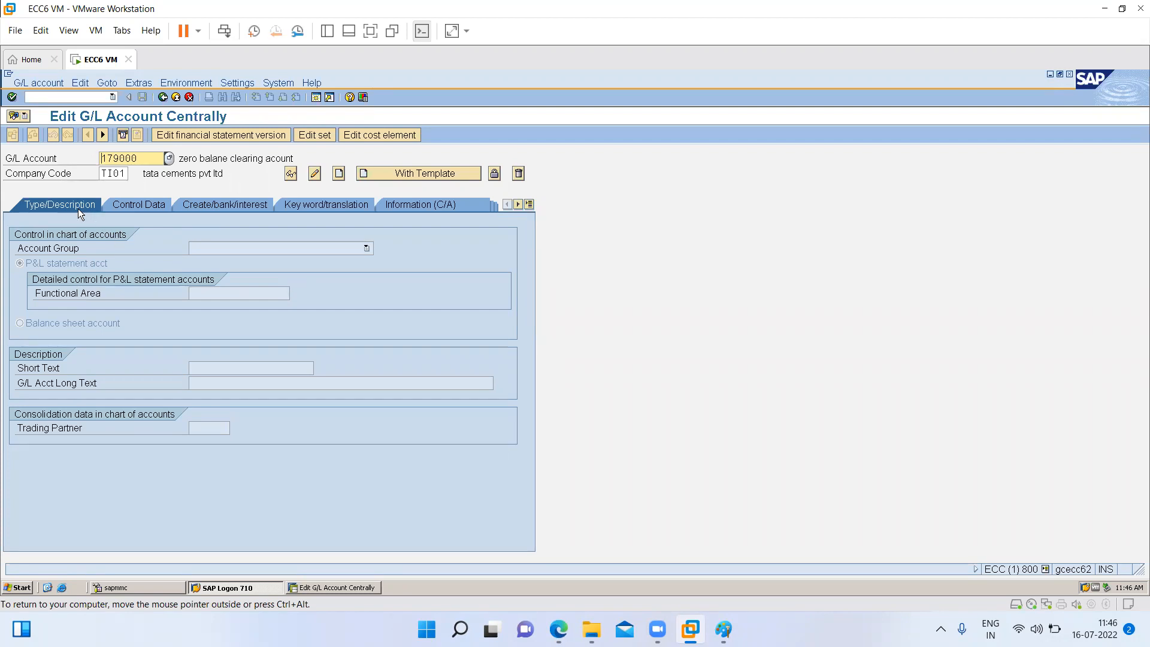
pyautogui.click(148, 204)
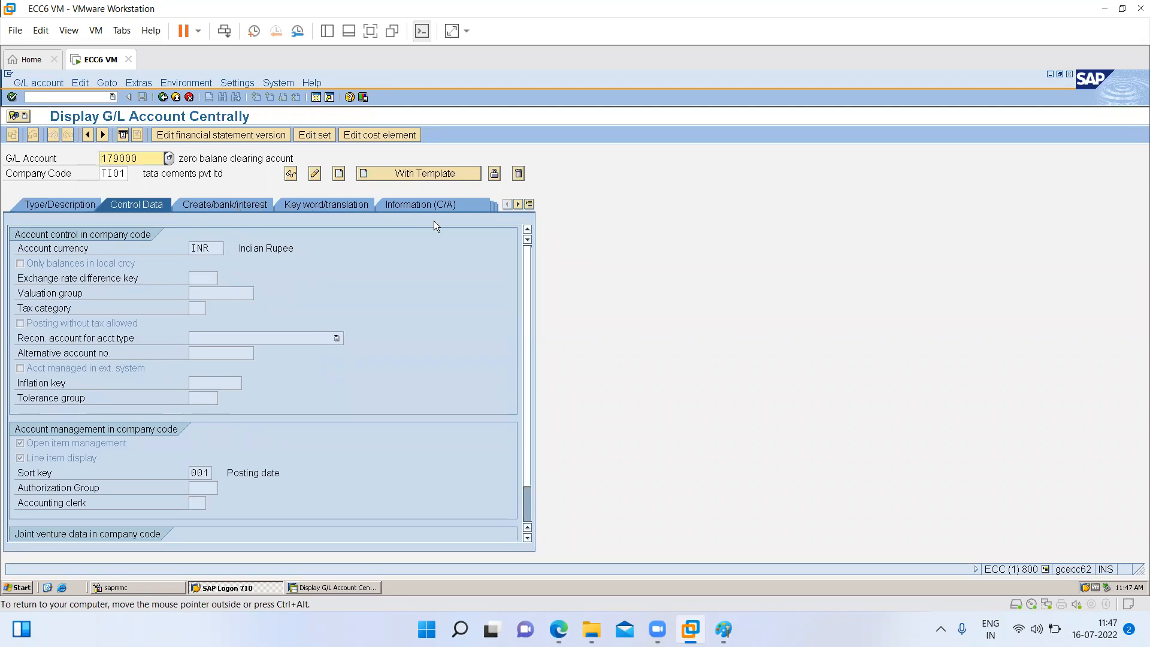
pyautogui.click(42, 203)
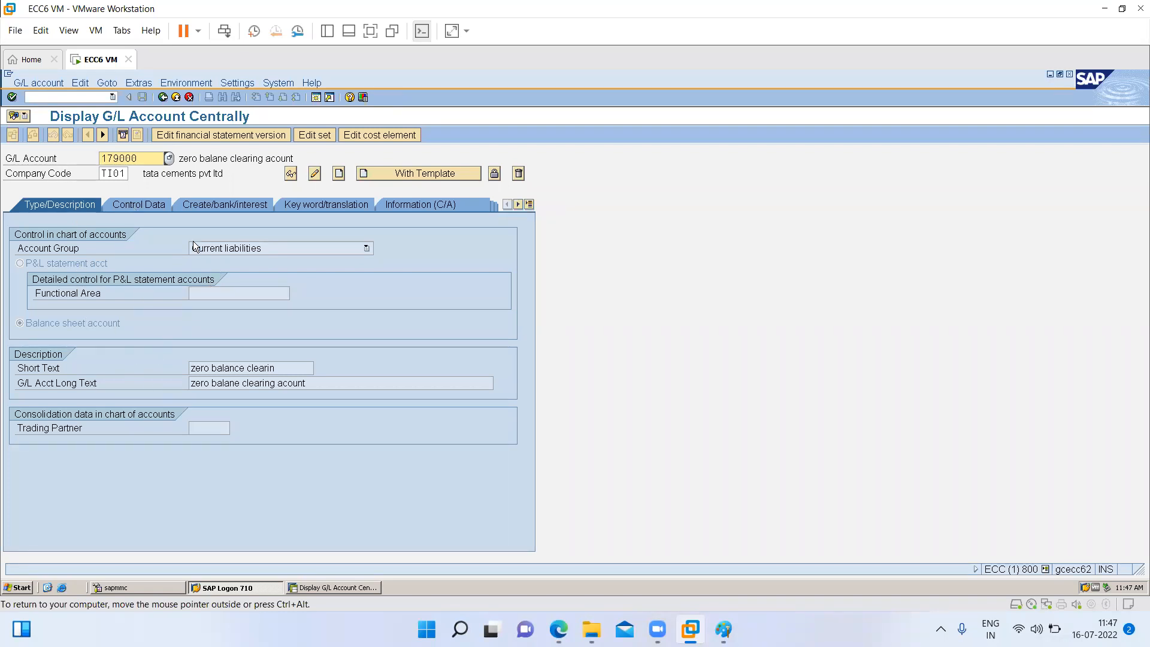
# - Open the chart of accounts data transaction for the G/L account and view its keyword/translation and type/description data
pyautogui.click(59, 97)
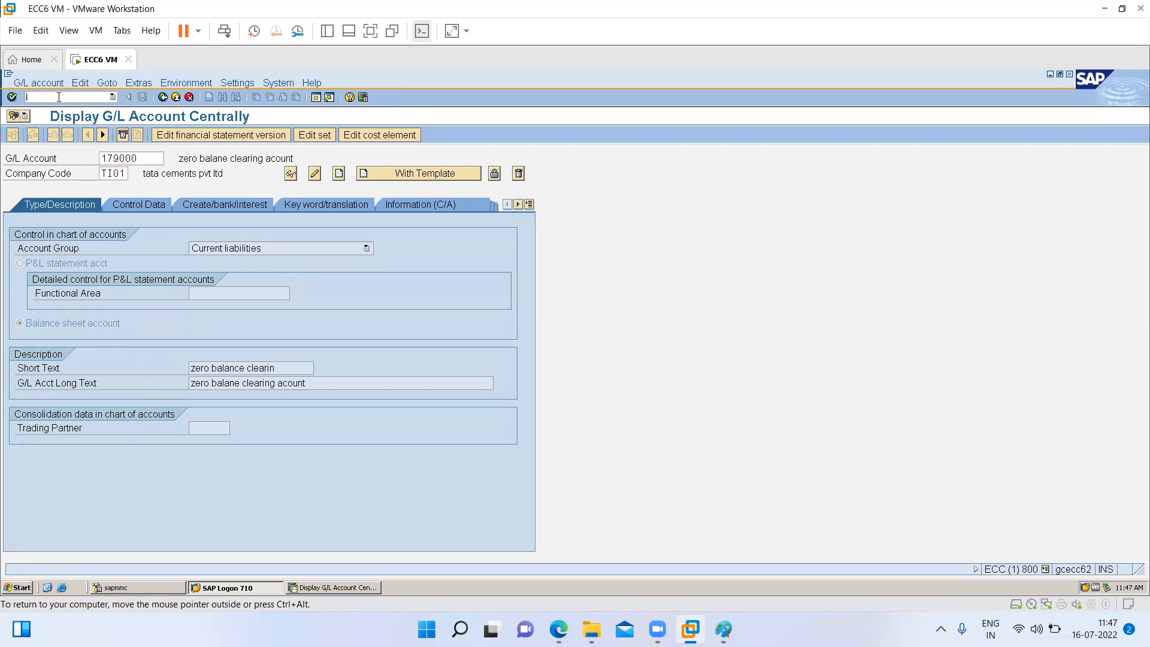
pyautogui.write('/nfsp0')
pyautogui.press('Return')
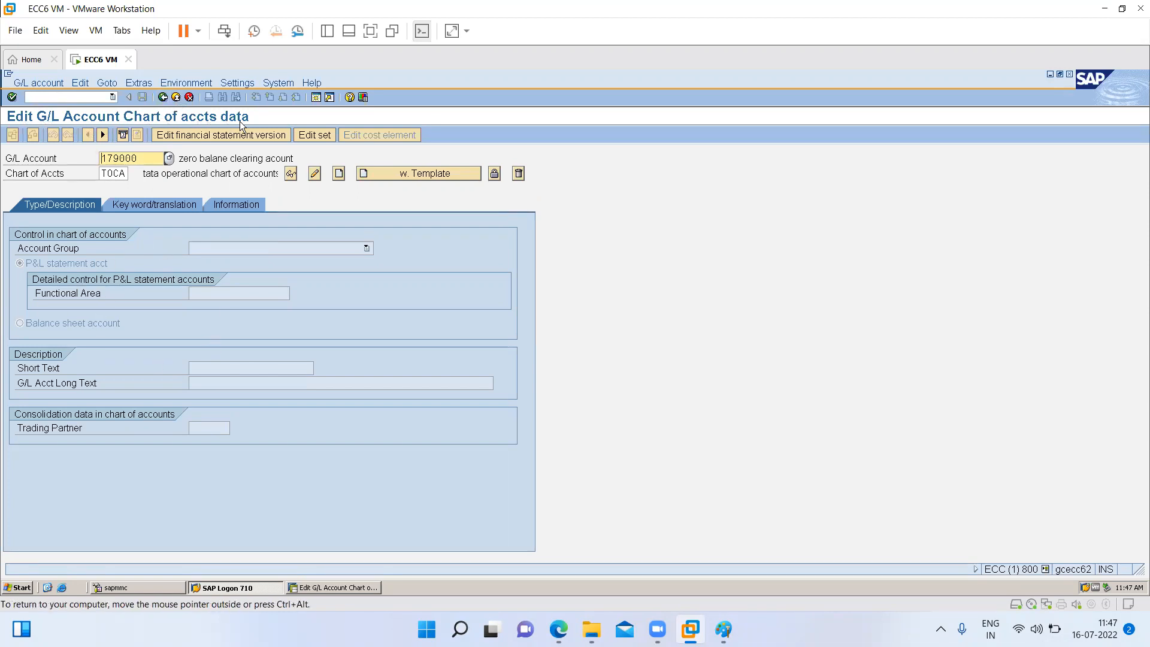
pyautogui.click(128, 203)
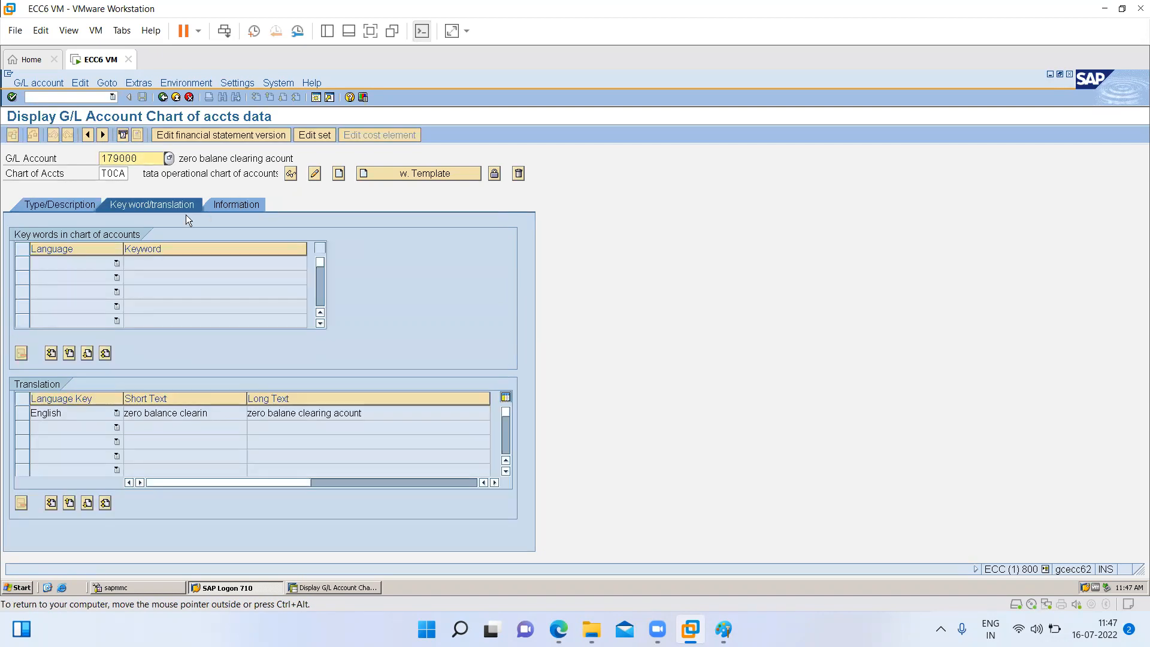
pyautogui.click(45, 207)
# - Open the company code data transaction for the G/L account with /nfss0
pyautogui.click(75, 98)
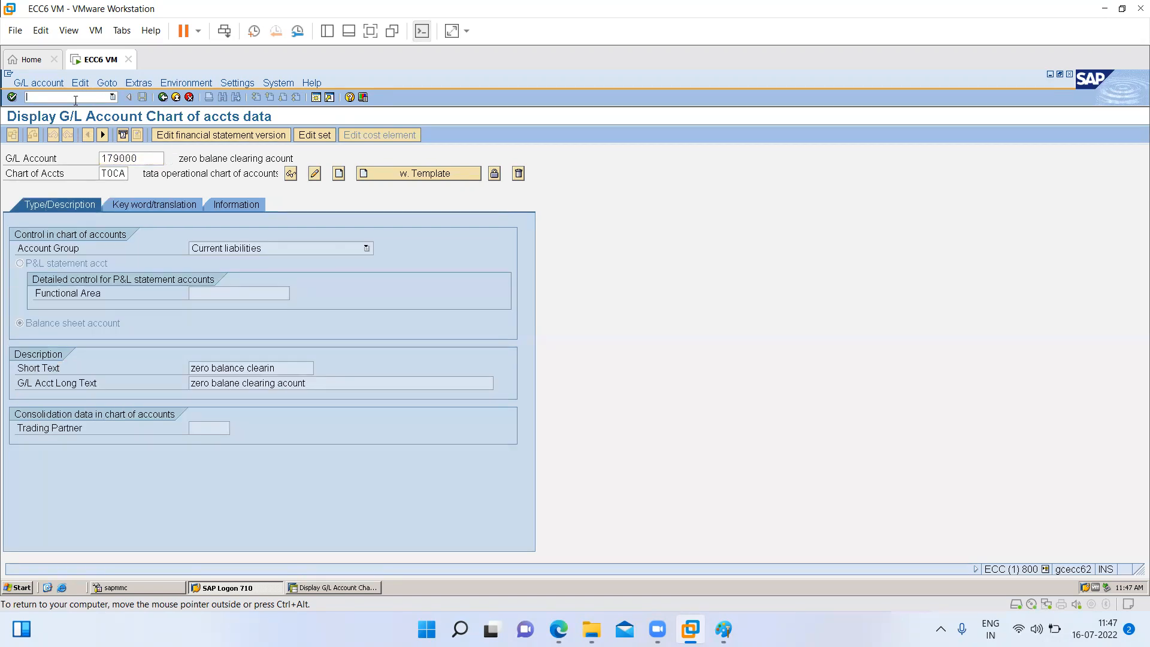
pyautogui.write('/fss0')
pyautogui.press('Return')
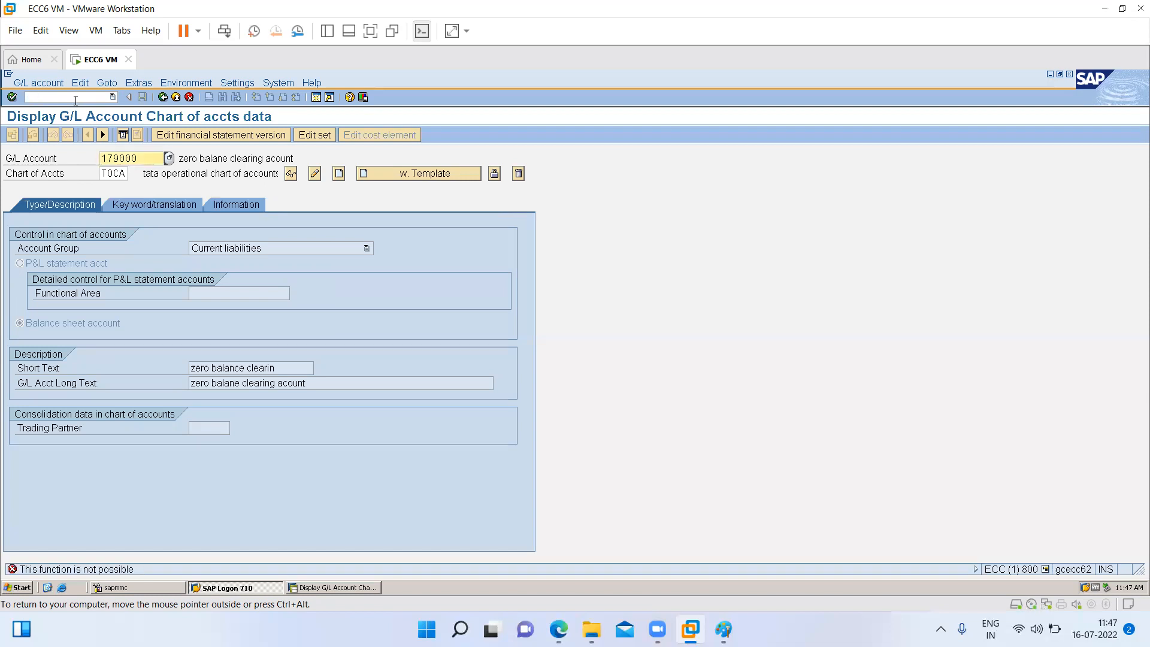
pyautogui.write('/nfss0')
pyautogui.press('Return')
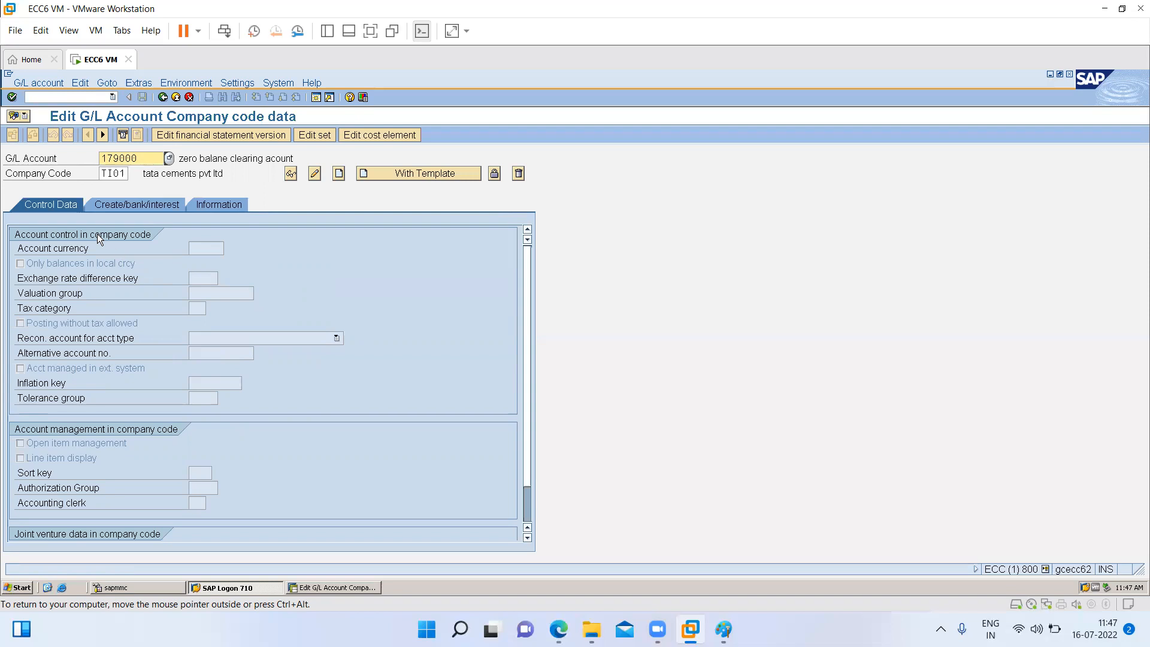
# - Compare the account's create/bank/interest settings with its control data at company code level
pyautogui.click(127, 203)
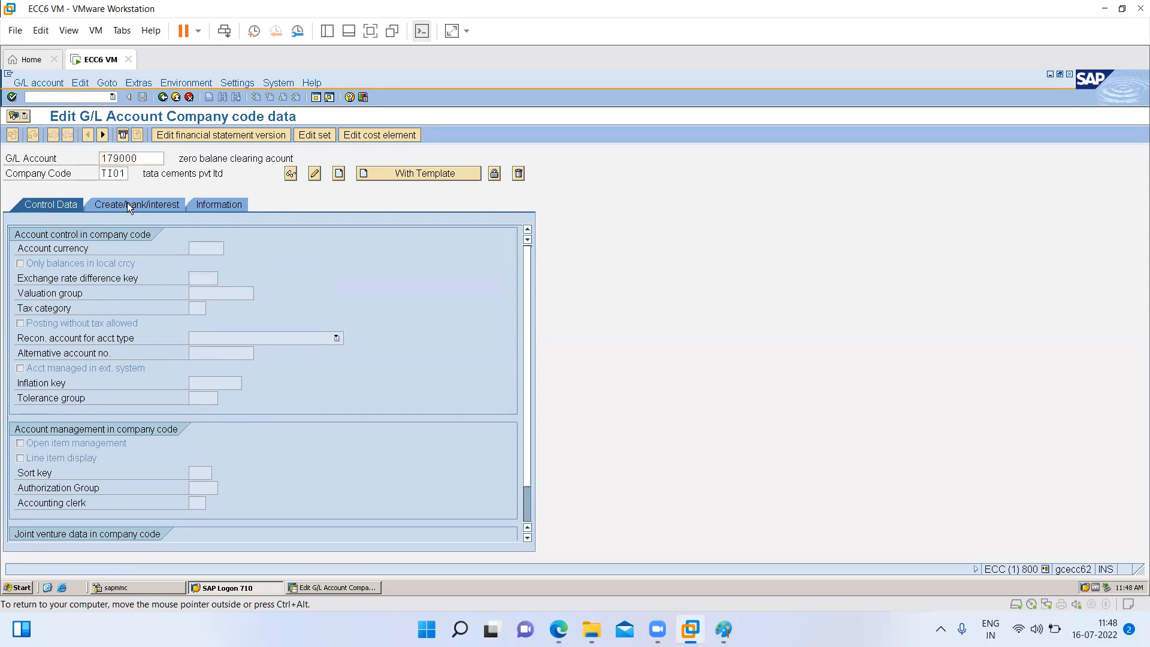
pyautogui.click(43, 201)
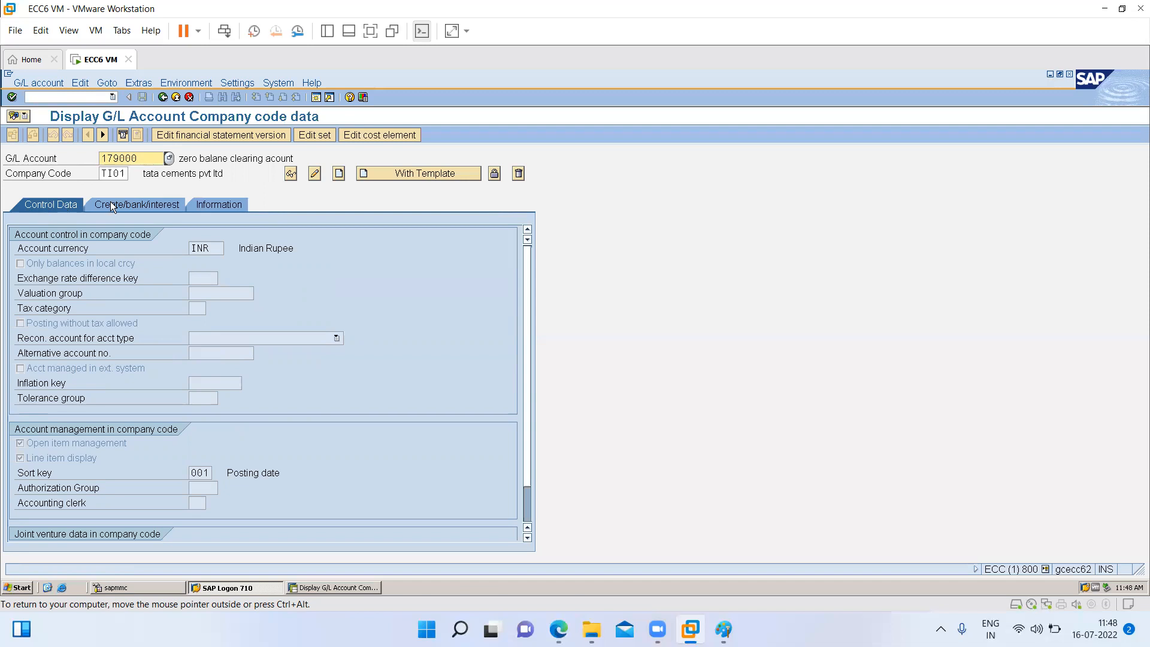
pyautogui.click(110, 202)
pyautogui.click(39, 207)
# - Go back to central G/L account maintenance with /nfs00 and view the control, create/bank/interest and type/description data
pyautogui.click(56, 96)
pyautogui.write('/nfs00')
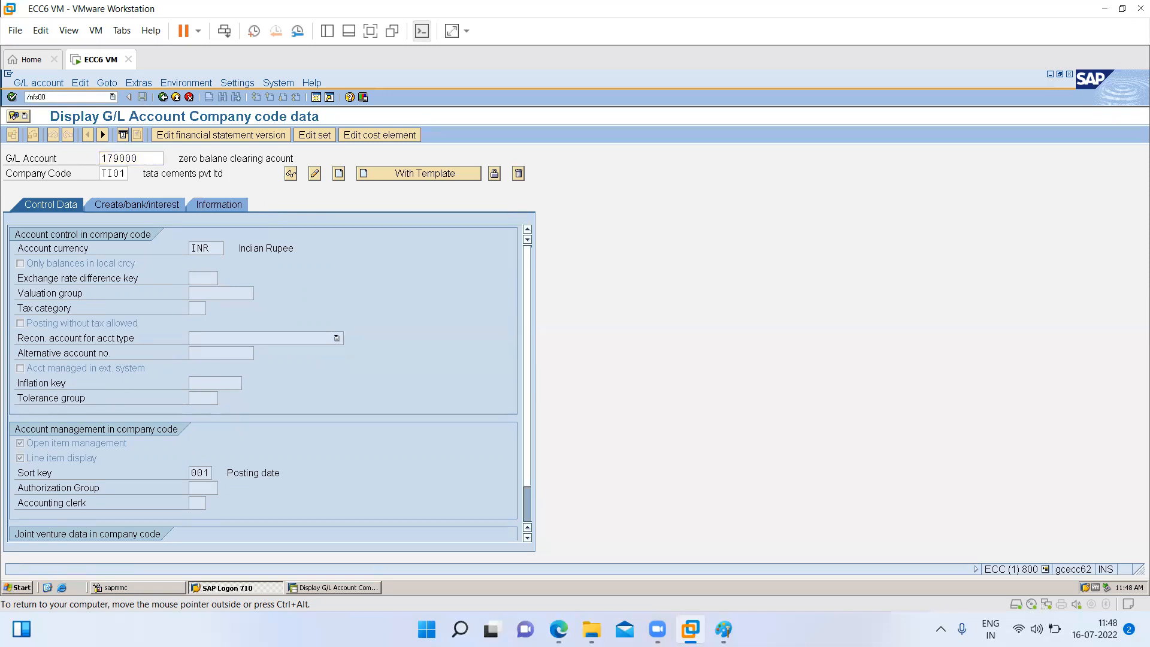
pyautogui.press('Return')
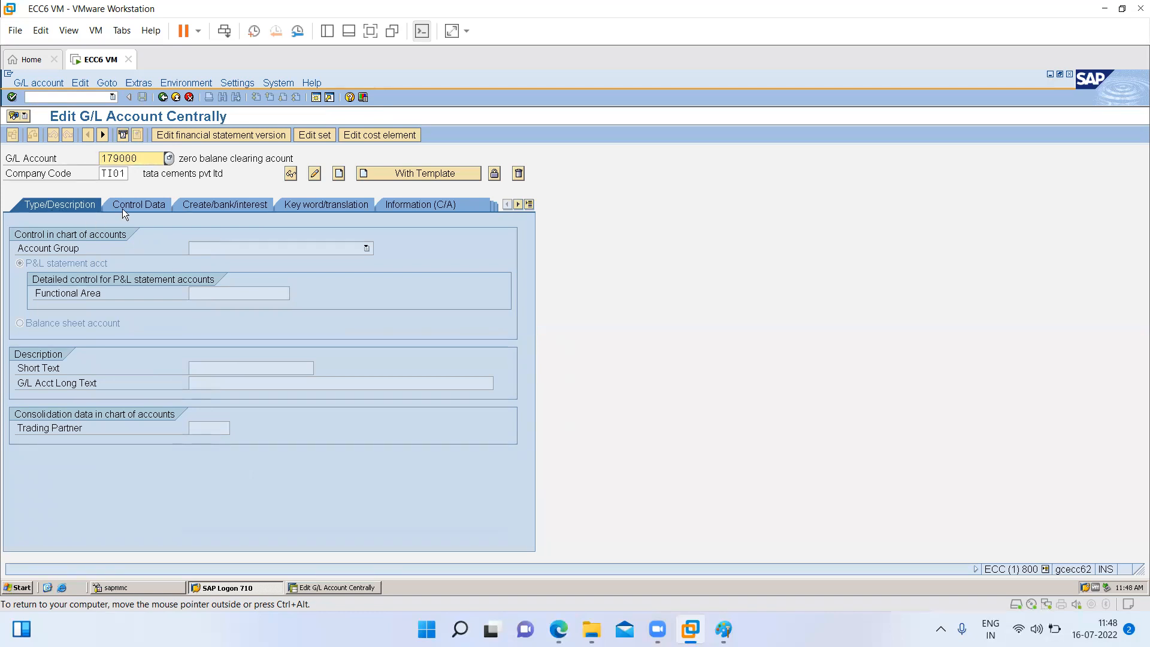
pyautogui.click(136, 201)
pyautogui.click(216, 200)
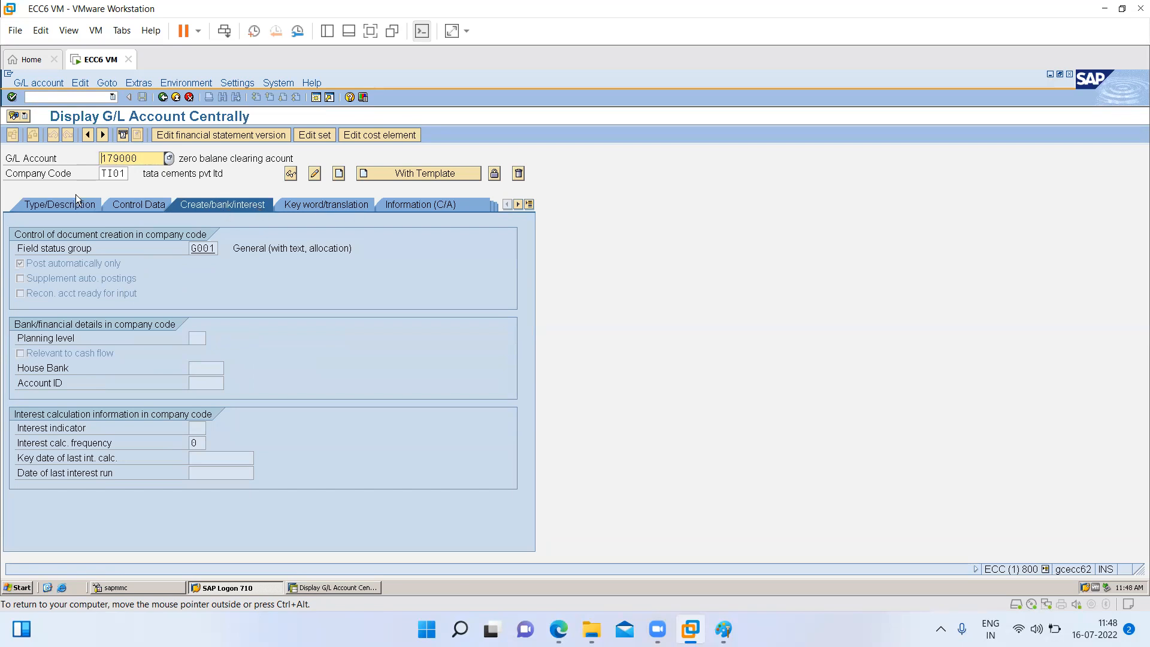
pyautogui.click(52, 207)
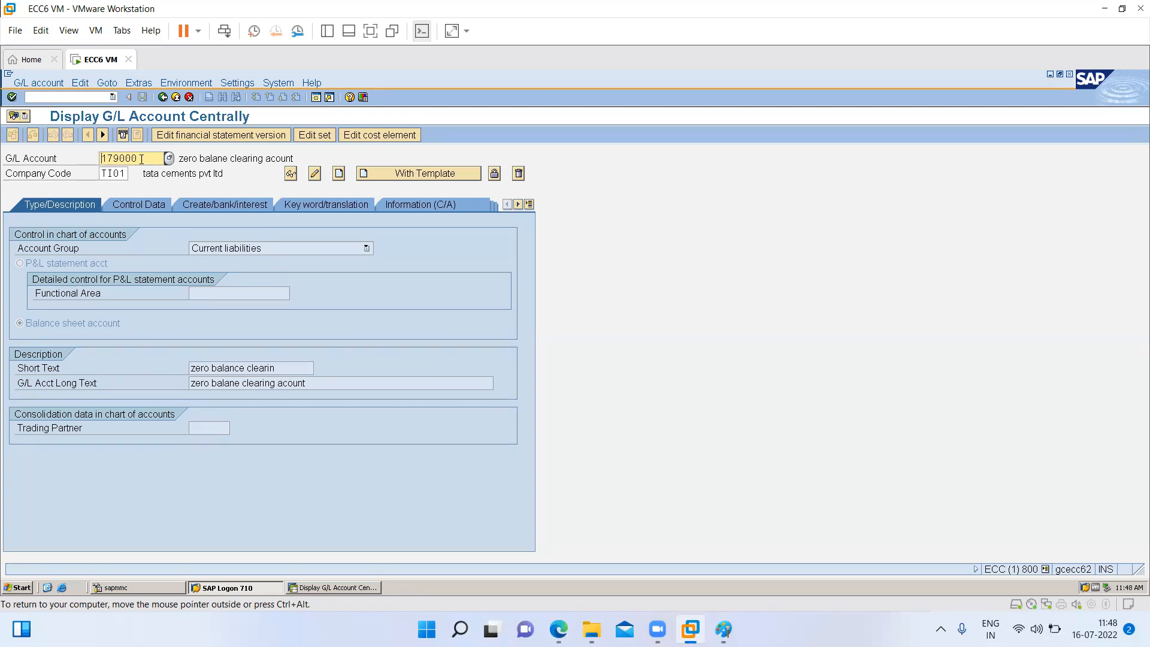
# - Enter 100000 as the G/L account for company code TI01 and start creating it centrally
pyautogui.moveTo(6, 162); pyautogui.dragTo(7, 165)
pyautogui.press('BackSpace')
pyautogui.press('Escape')
pyautogui.press('BackSpace')
pyautogui.write('110')
pyautogui.press('BackSpace')
pyautogui.write('00000')
pyautogui.press('Tab')
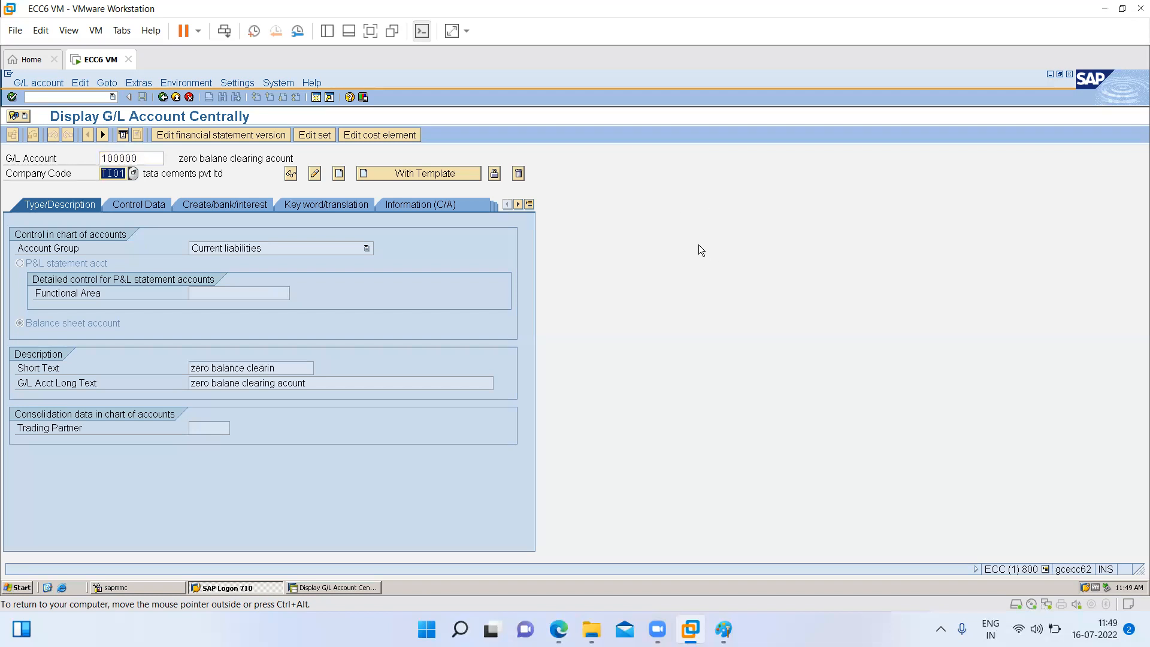
pyautogui.click(339, 174)
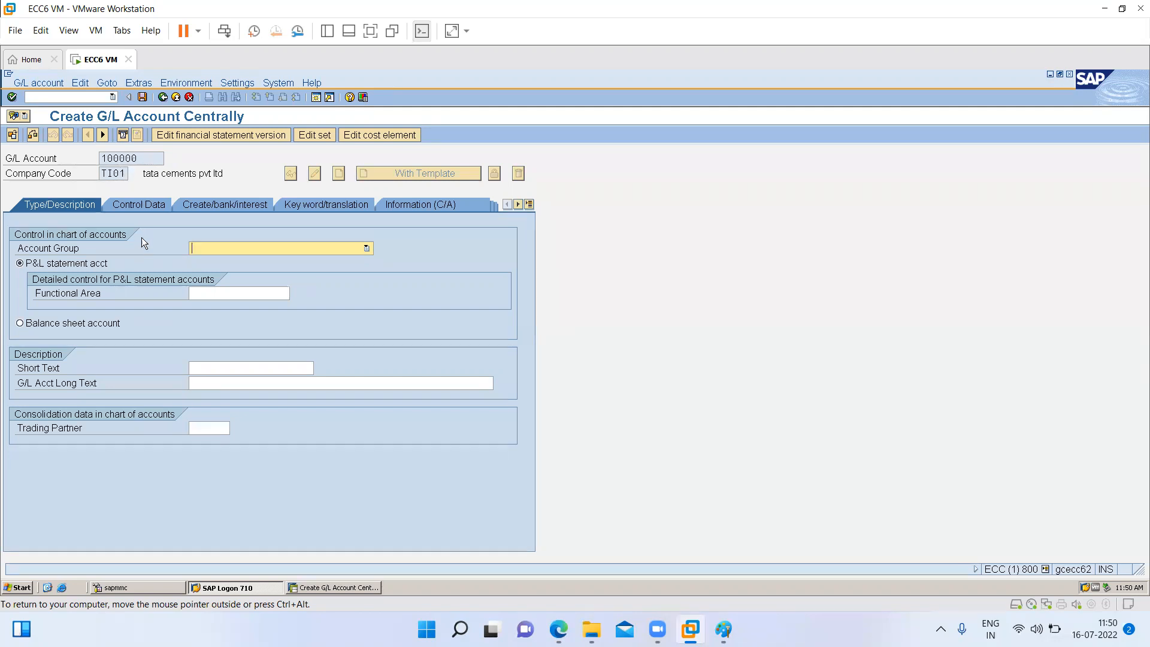
# - Assign the new G/L account to the SHARE CAPITAL account group
pyautogui.click(204, 249)
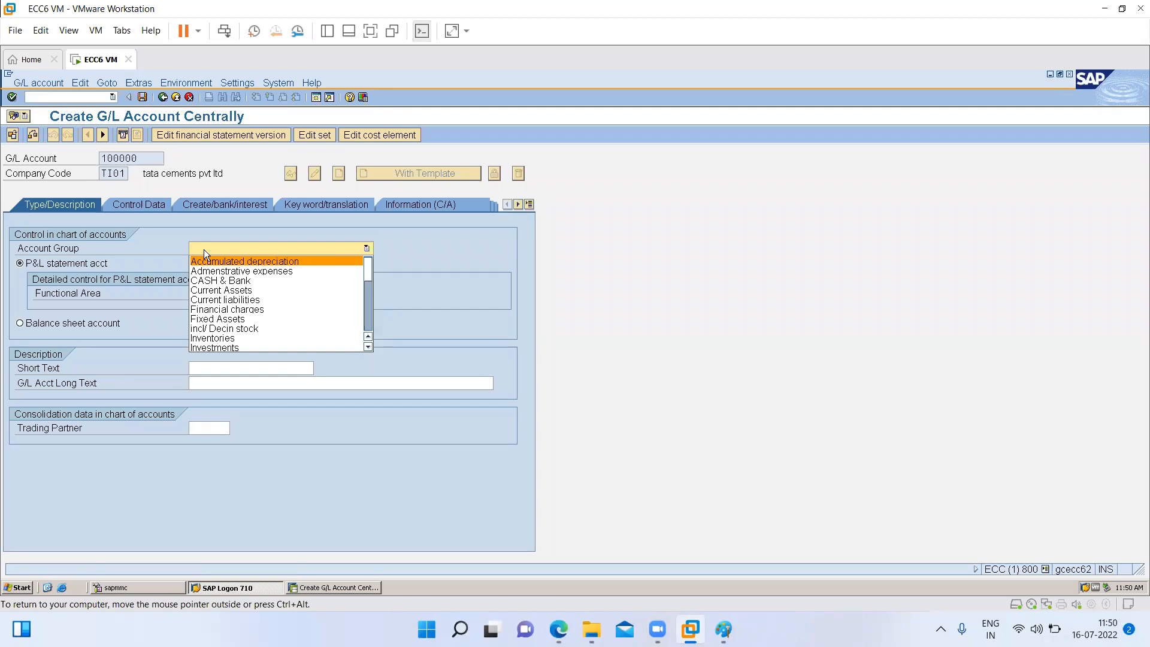
pyautogui.click(369, 323)
pyautogui.click(371, 267)
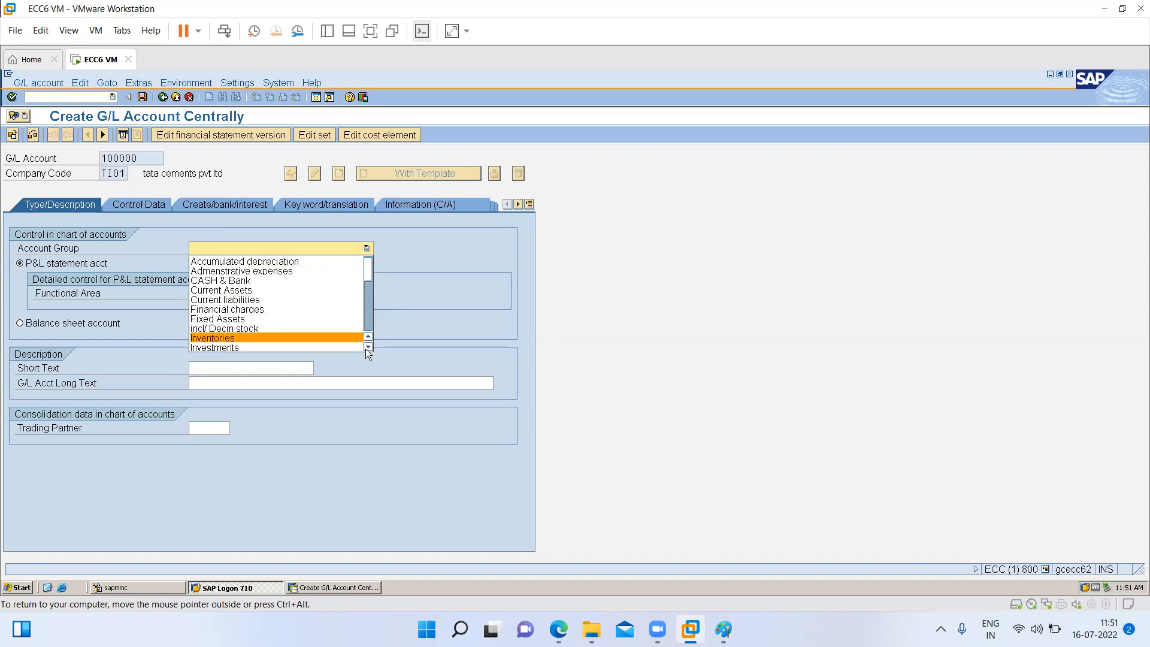
pyautogui.scroll(-8, 370, 347)
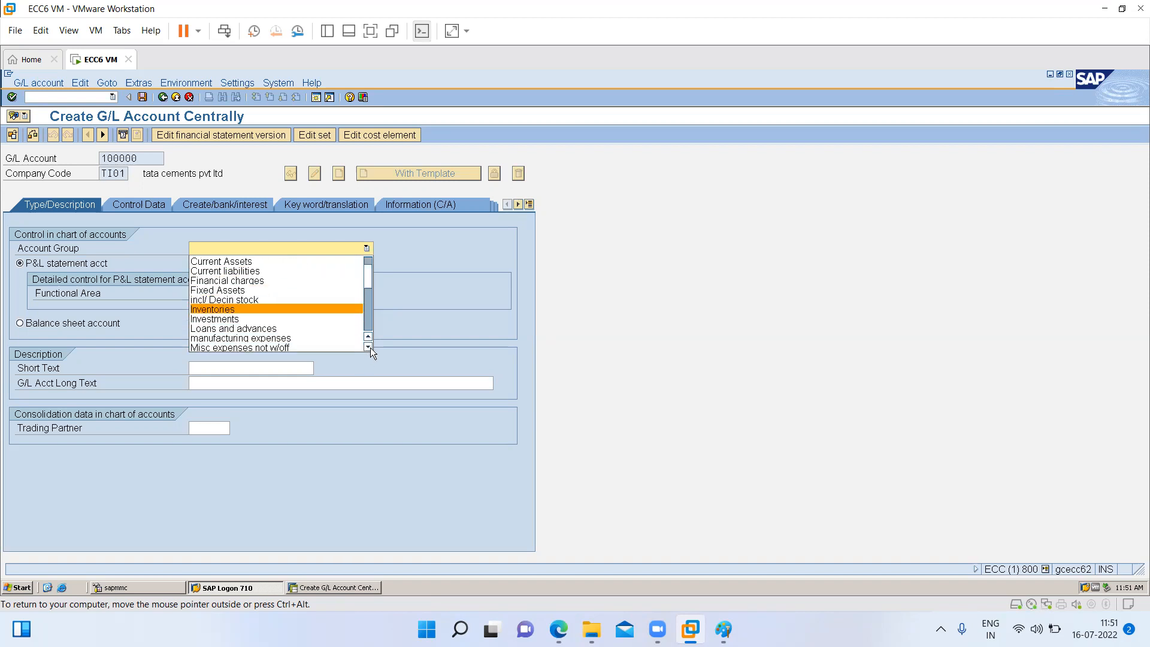
pyautogui.scroll(-5, 370, 347)
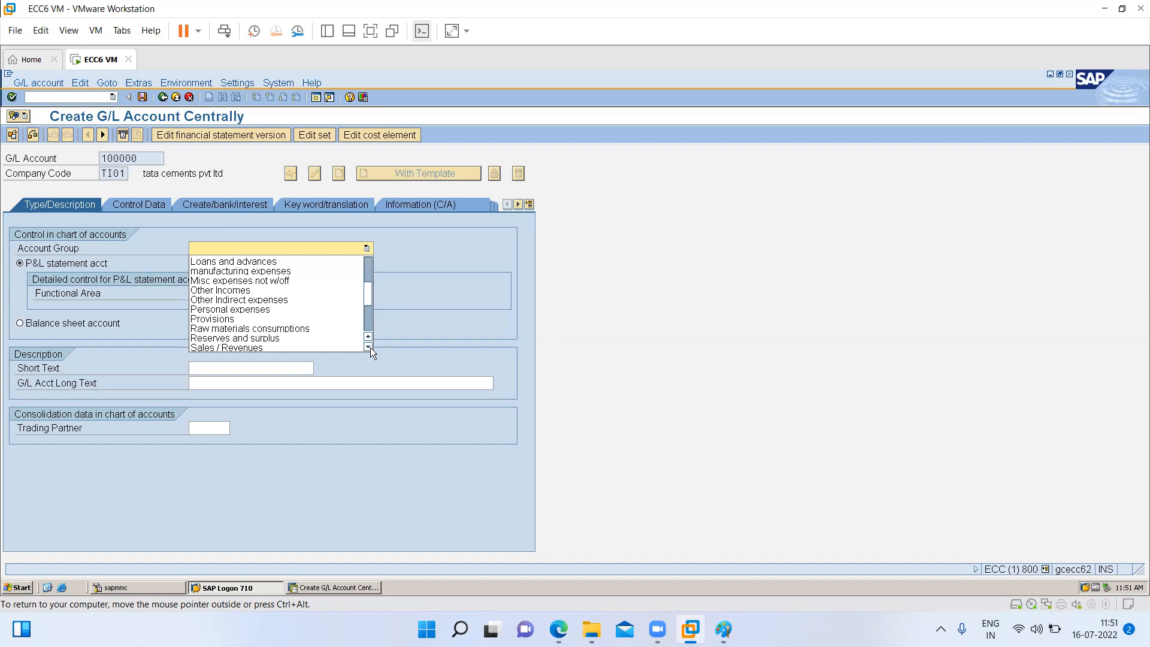
pyautogui.scroll(-4, 370, 348)
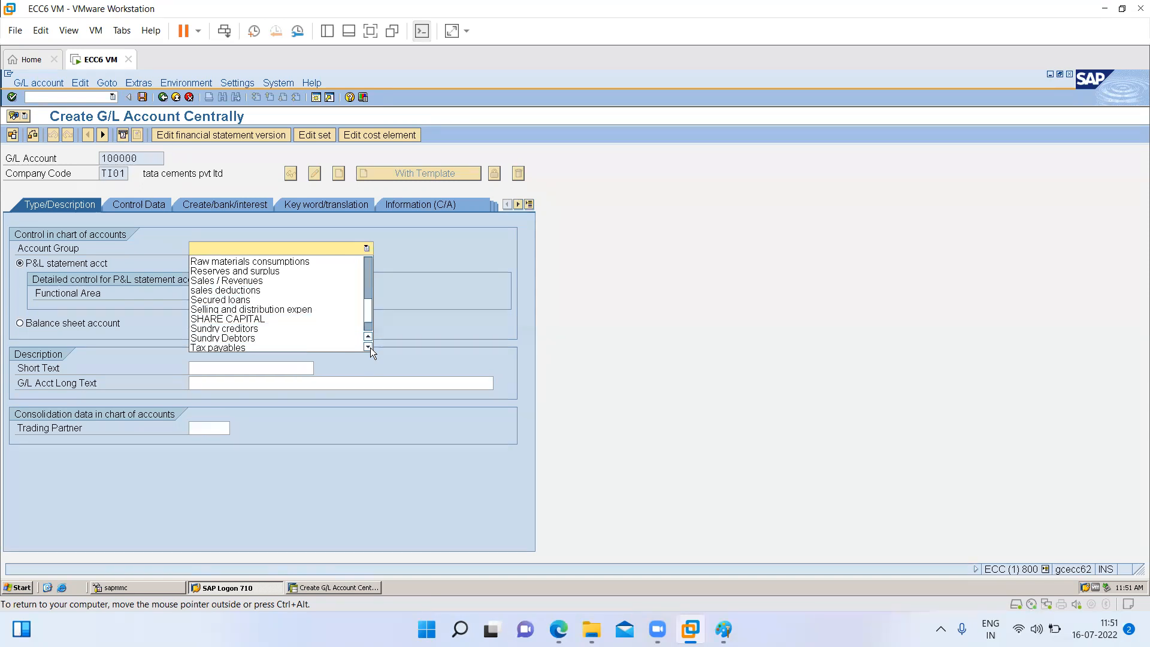
pyautogui.click(220, 318)
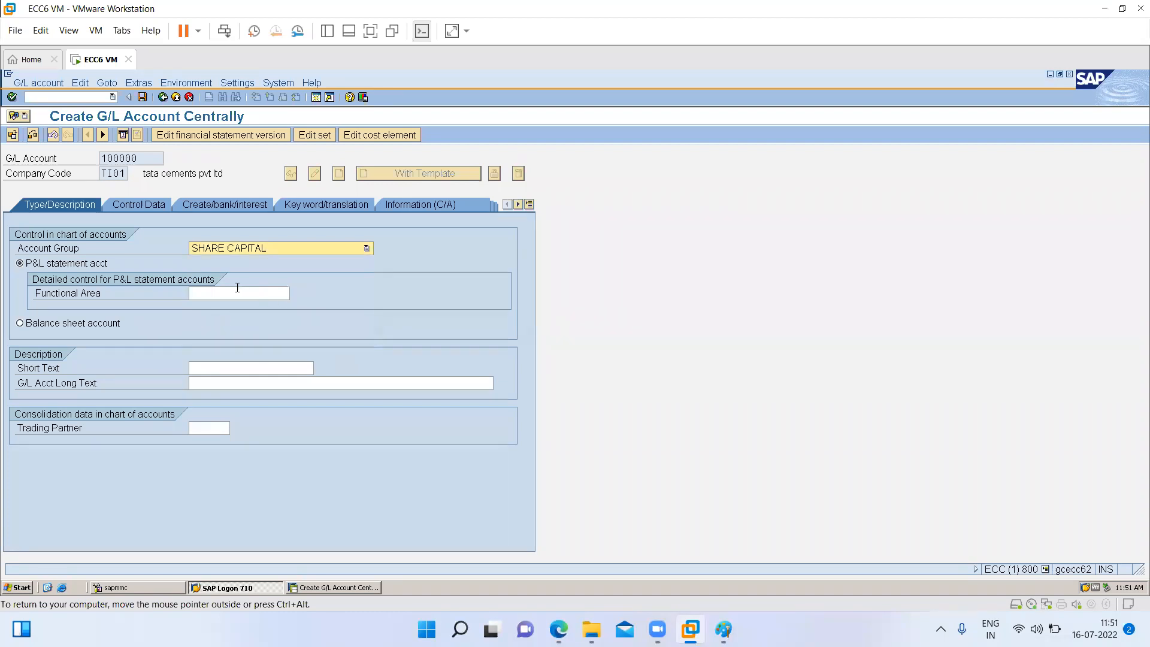
# - Classify G/L account 100000 as a balance sheet account instead of a P&L statement account
pyautogui.click(51, 328)
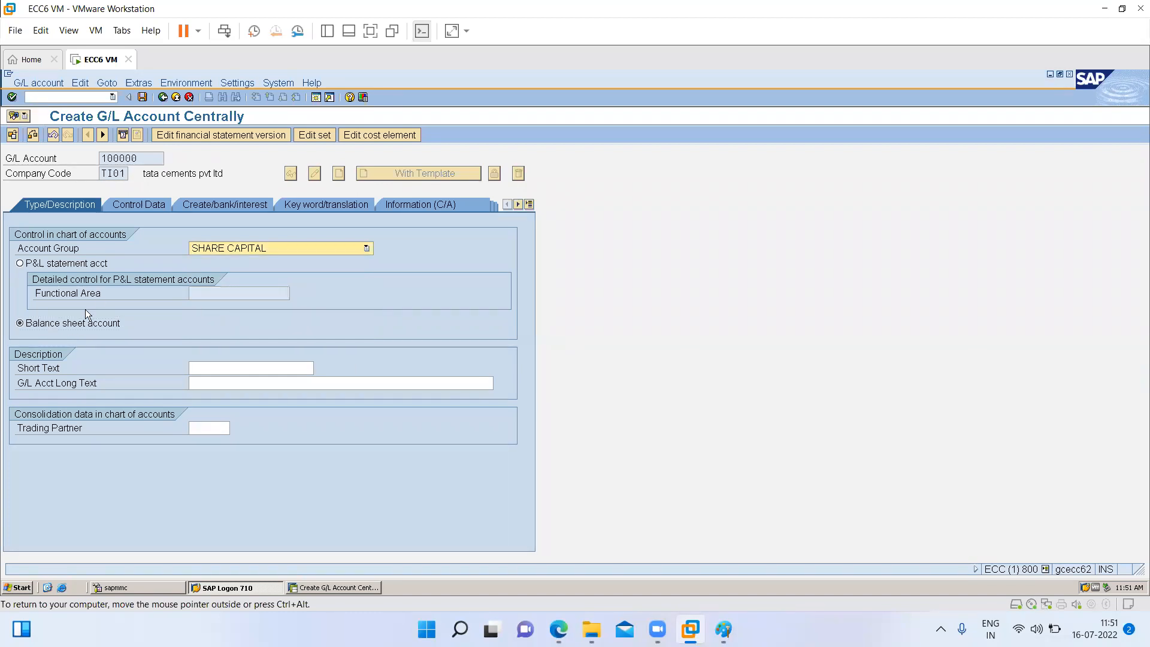
pyautogui.click(78, 264)
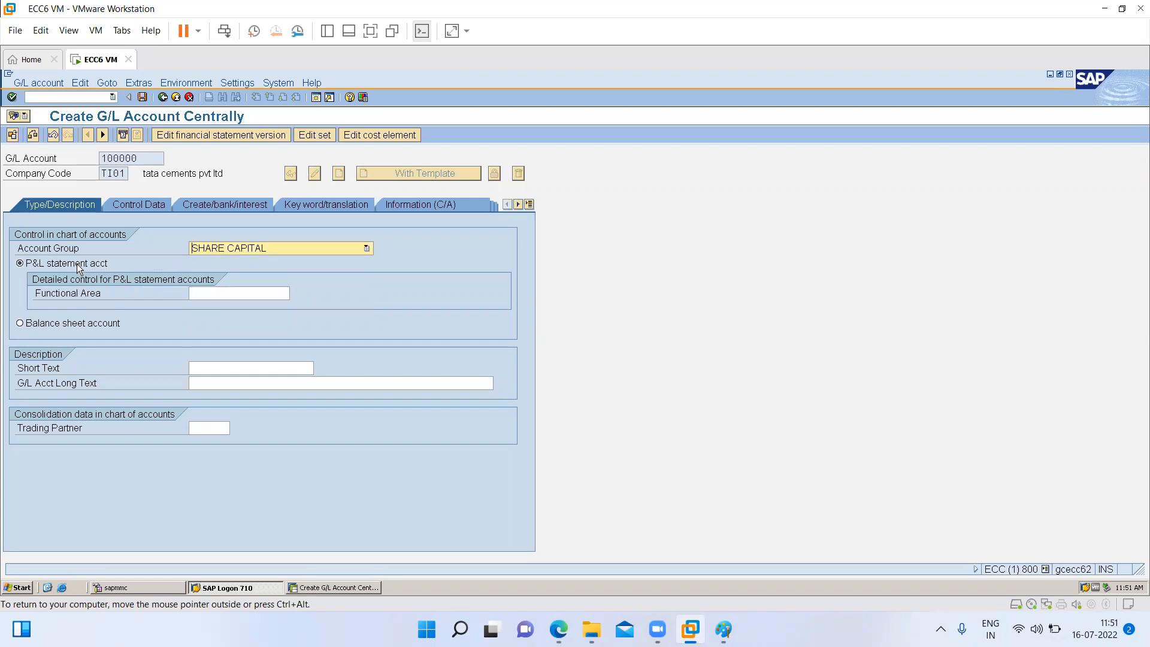
pyautogui.doubleClick(139, 159)
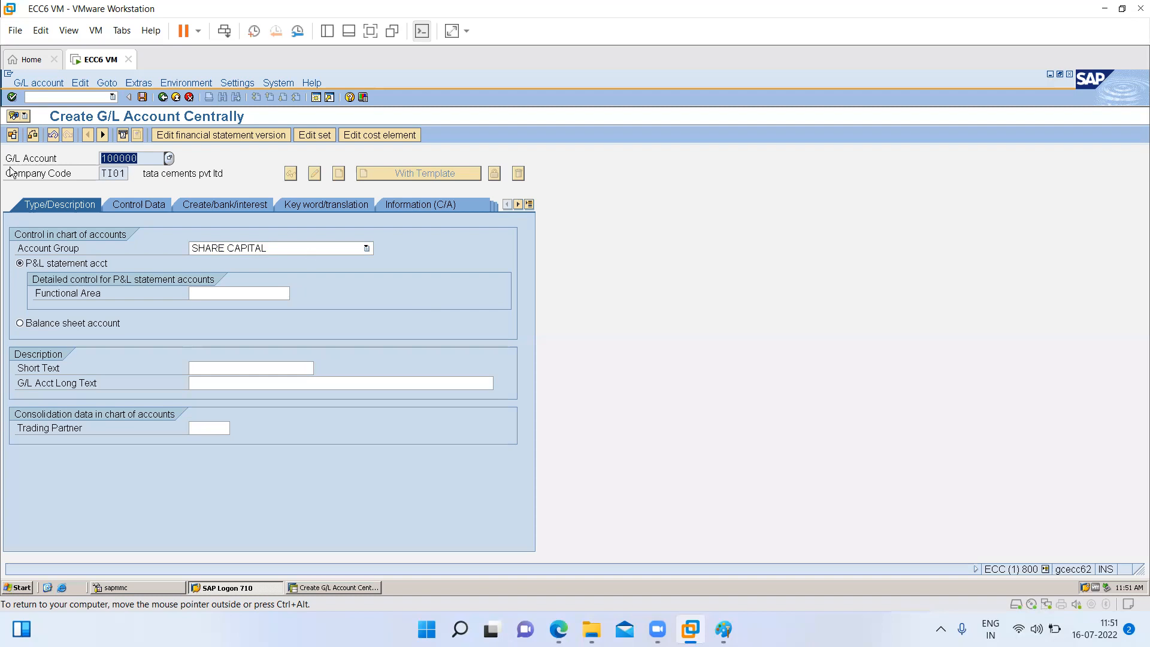
pyautogui.click(49, 326)
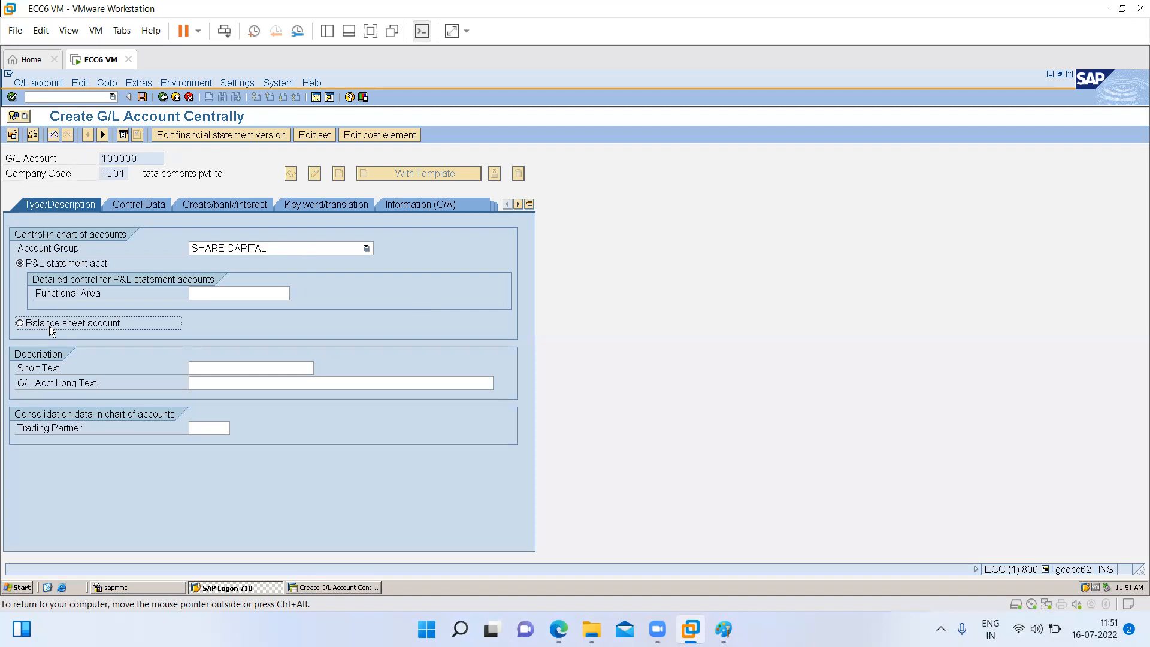
pyautogui.click(259, 250)
pyautogui.click(241, 291)
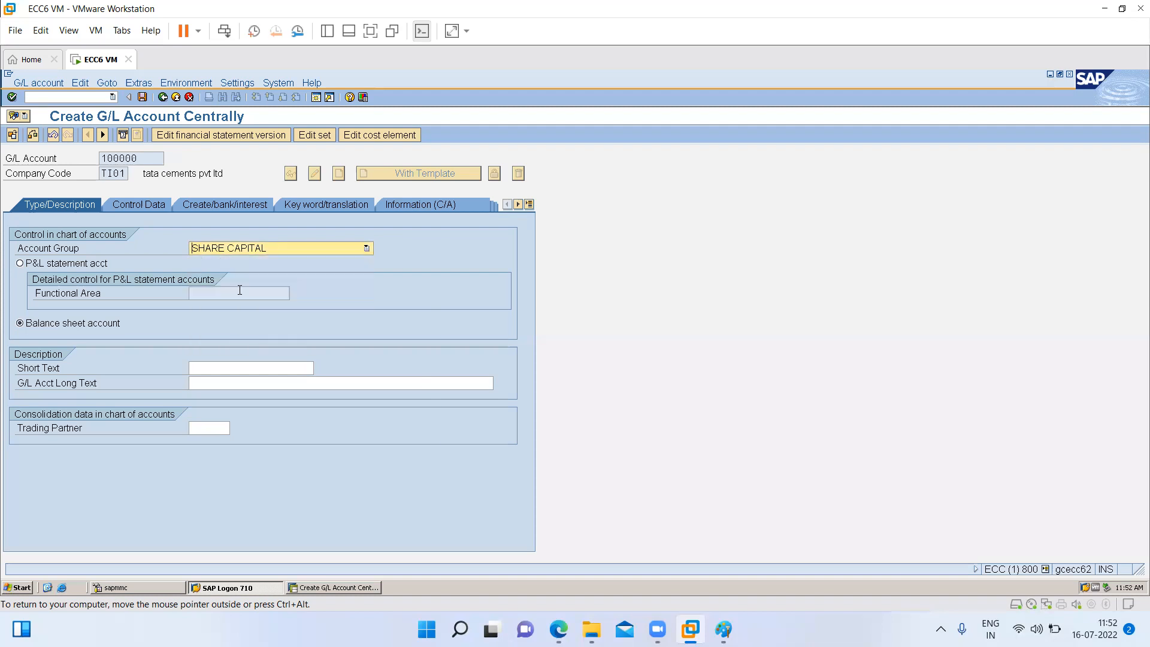
# - Enter "equity share capital" as the short text and "equity share capital account" as the G/L account long text
pyautogui.click(209, 369)
pyautogui.write('e')
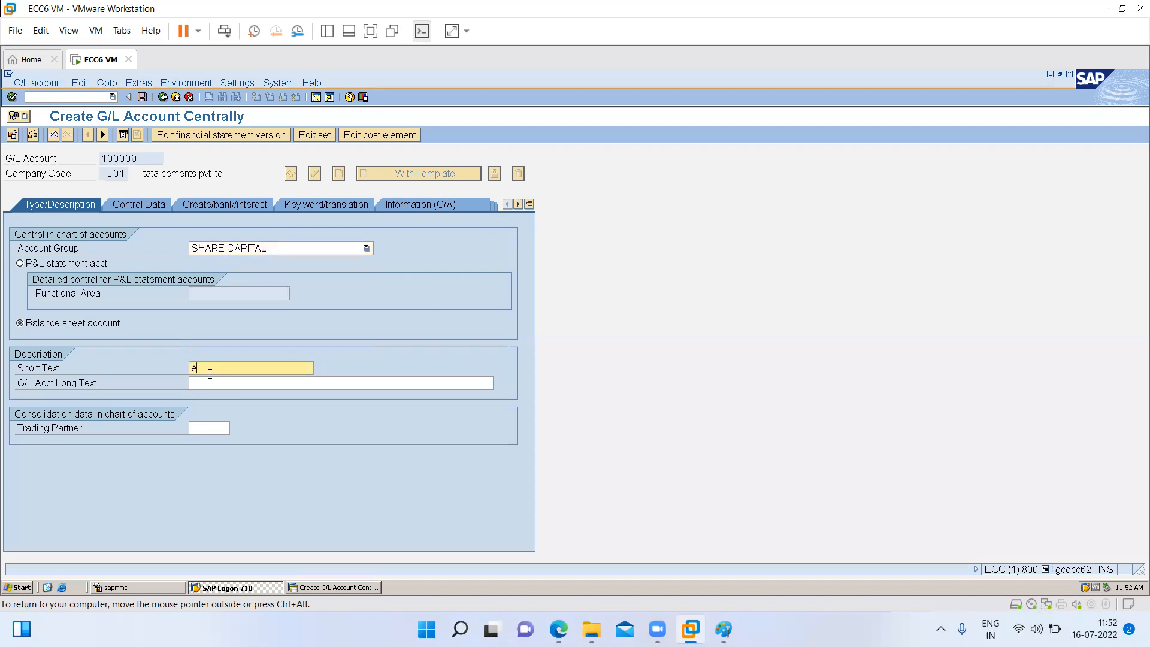
pyautogui.write('quity share capital')
pyautogui.click(248, 386)
pyautogui.write('equity share c')
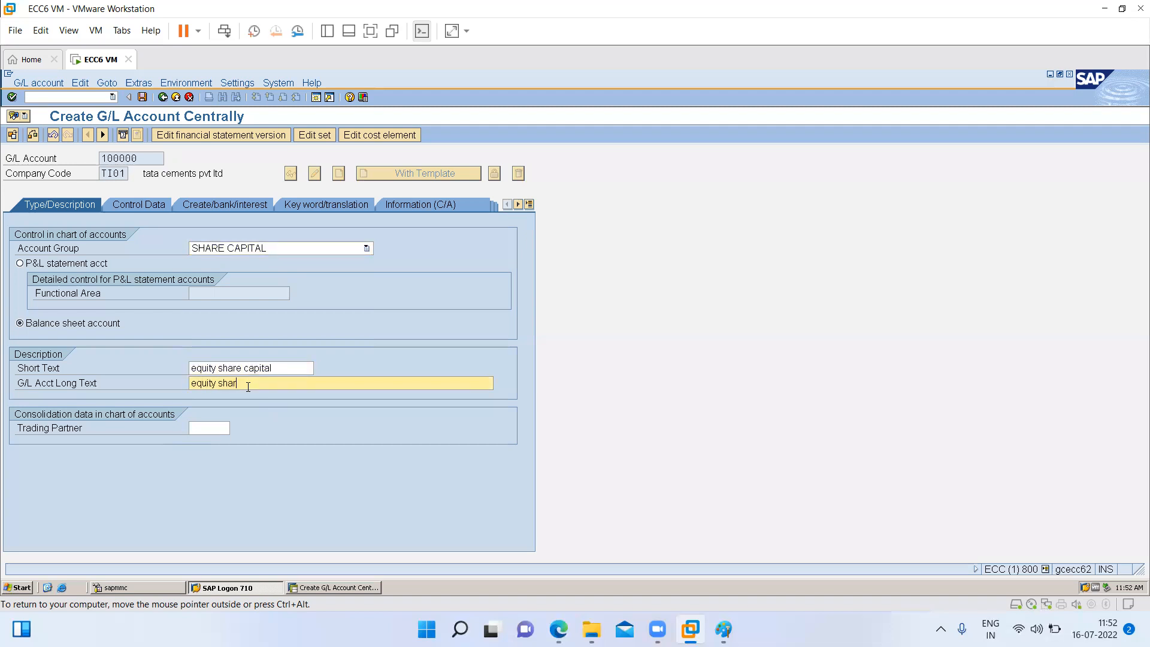
pyautogui.write('apital account')
pyautogui.click(220, 292)
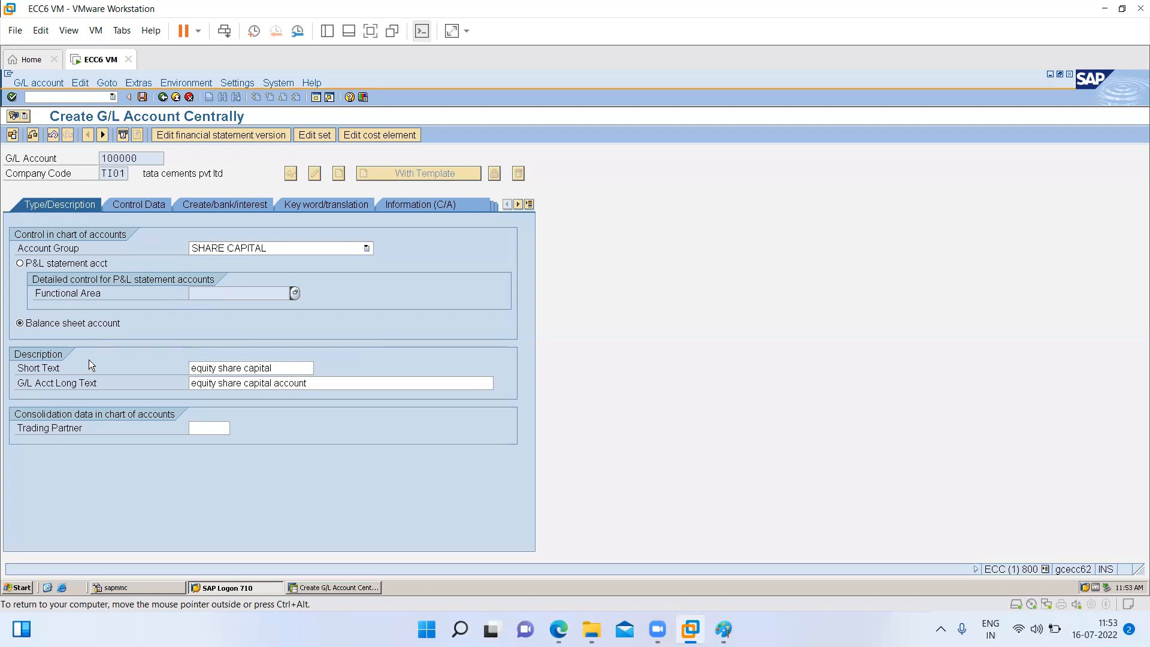
pyautogui.click(228, 369)
pyautogui.click(232, 384)
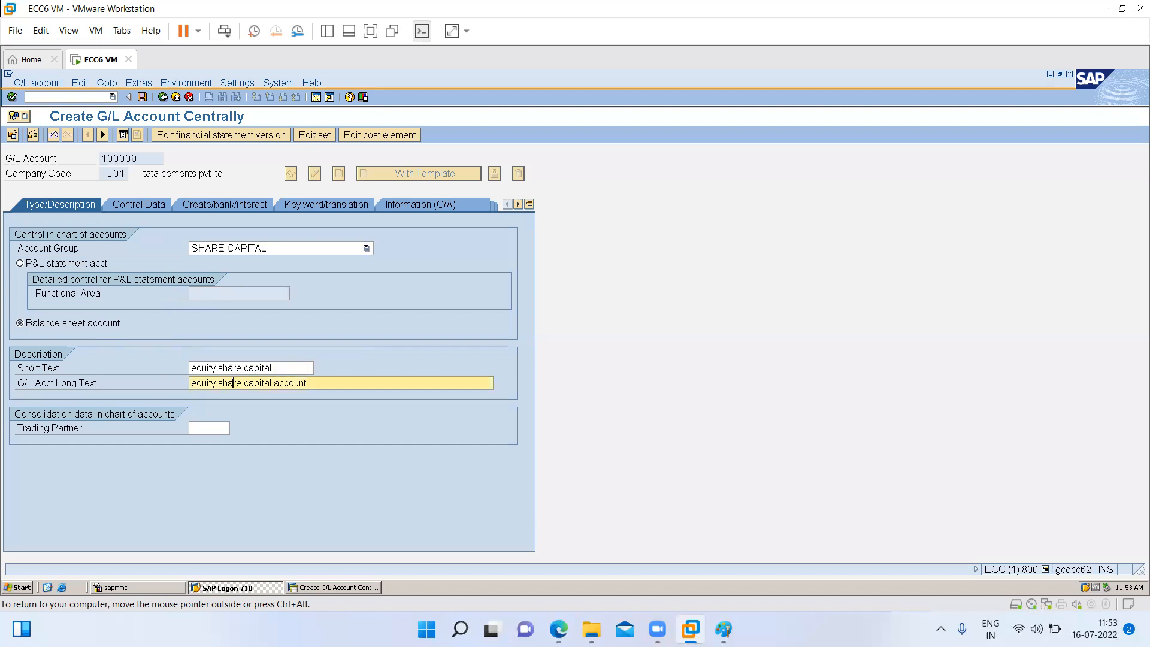
pyautogui.click(288, 373)
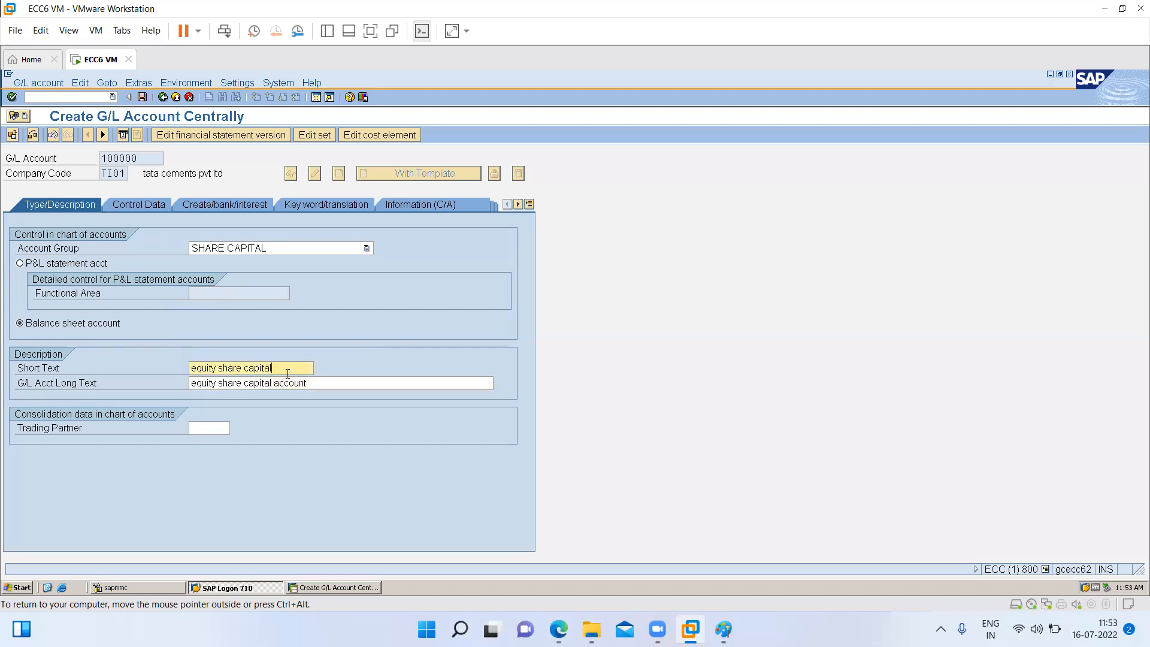
pyautogui.click(320, 385)
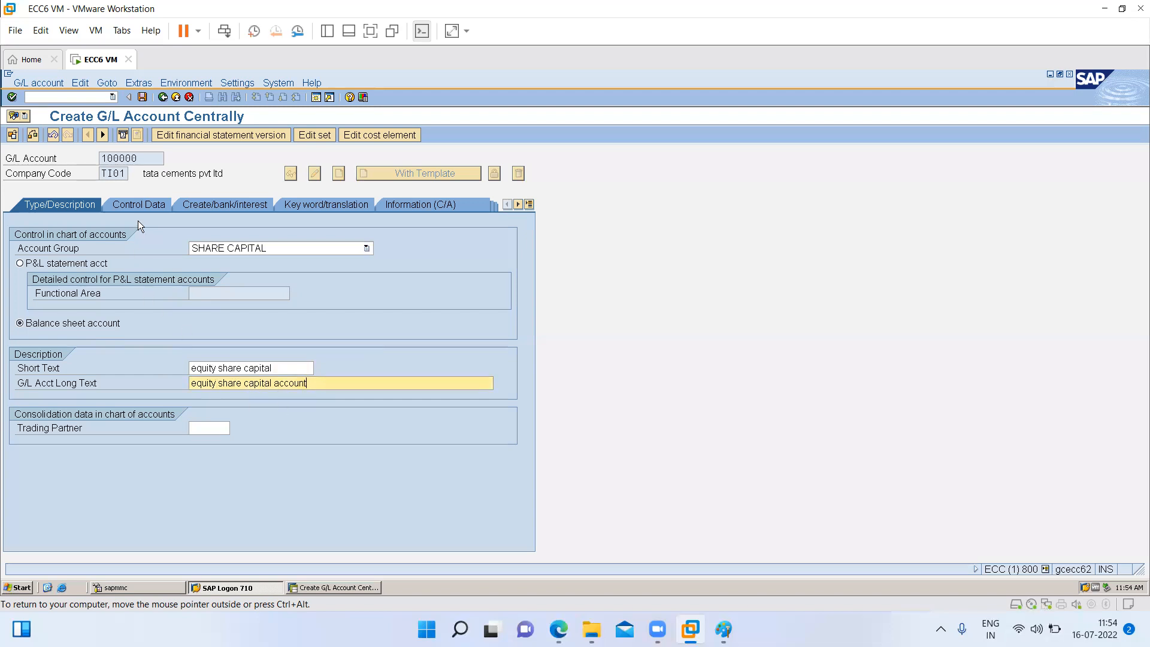
# - In the account's control data, enable only balances in local currency for the company code
pyautogui.click(127, 204)
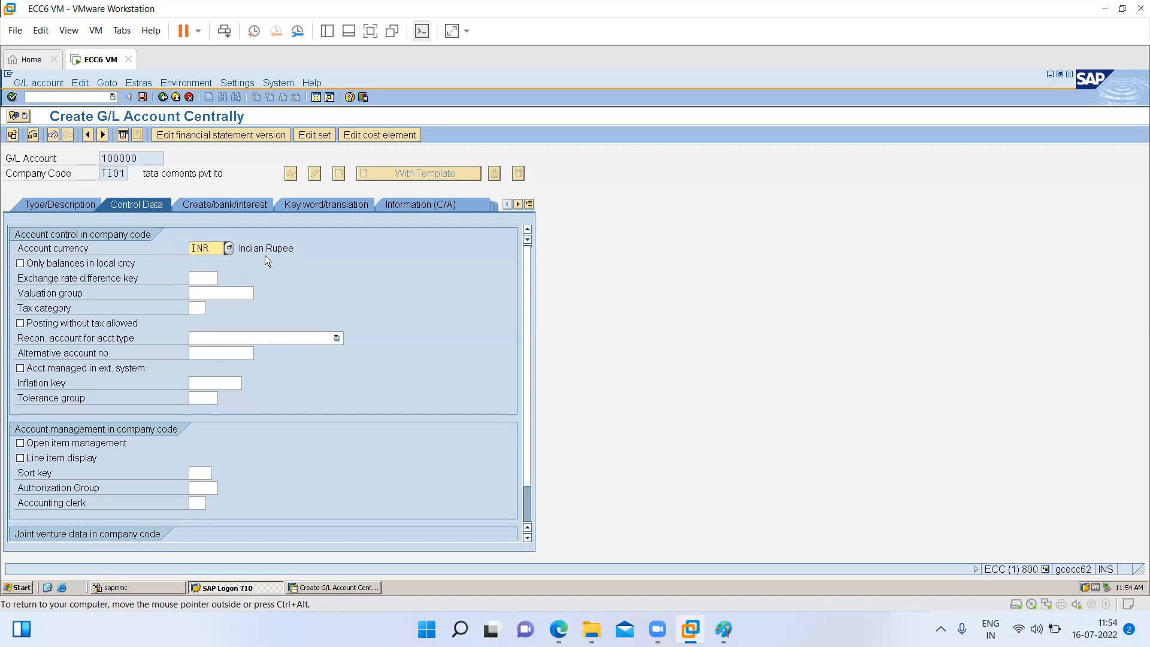
pyautogui.click(42, 265)
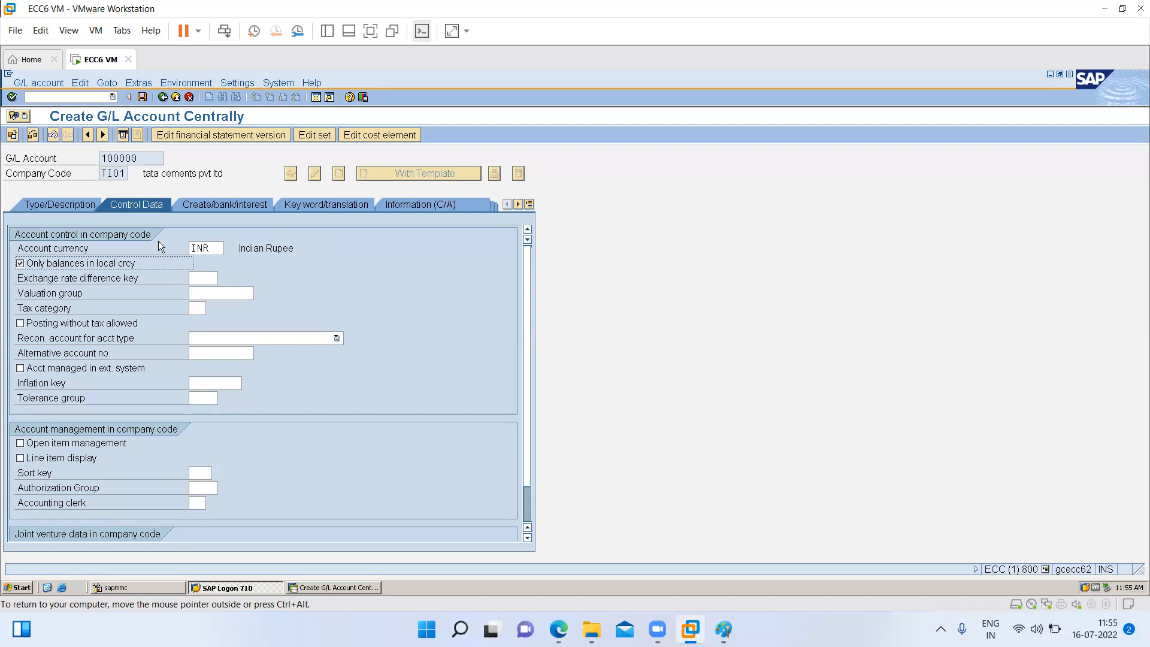
pyautogui.click(45, 266)
pyautogui.click(45, 265)
# - Try tax category * (all tax types allowed) and the posting without tax option, and clear both again
pyautogui.click(196, 308)
pyautogui.click(213, 309)
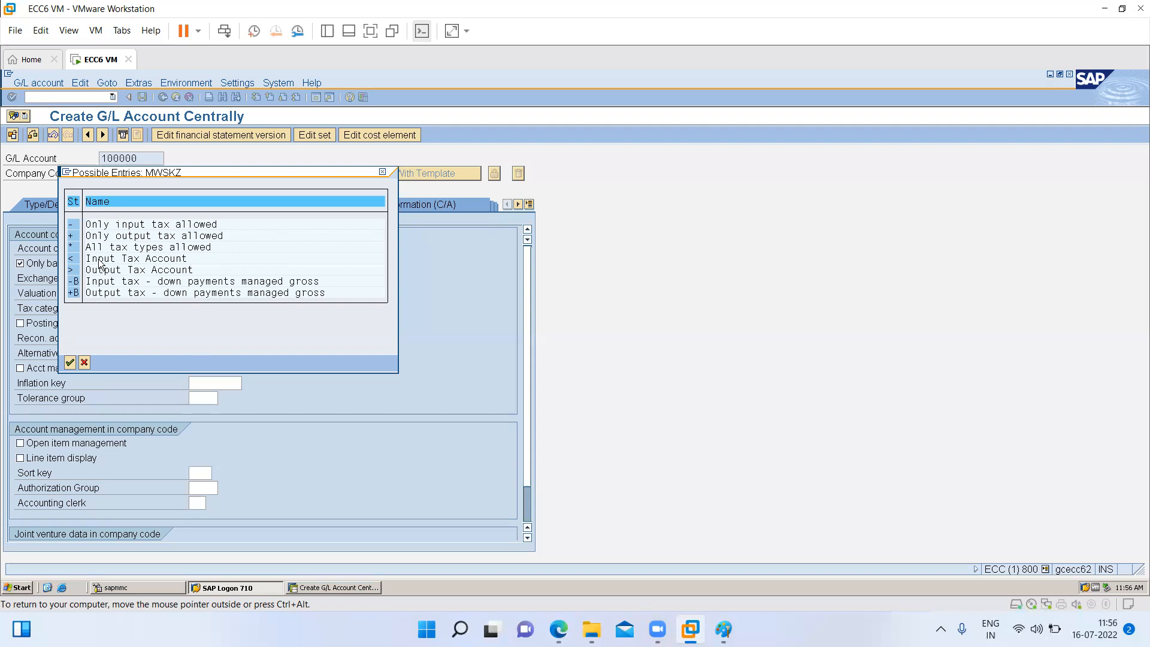
pyautogui.doubleClick(70, 246)
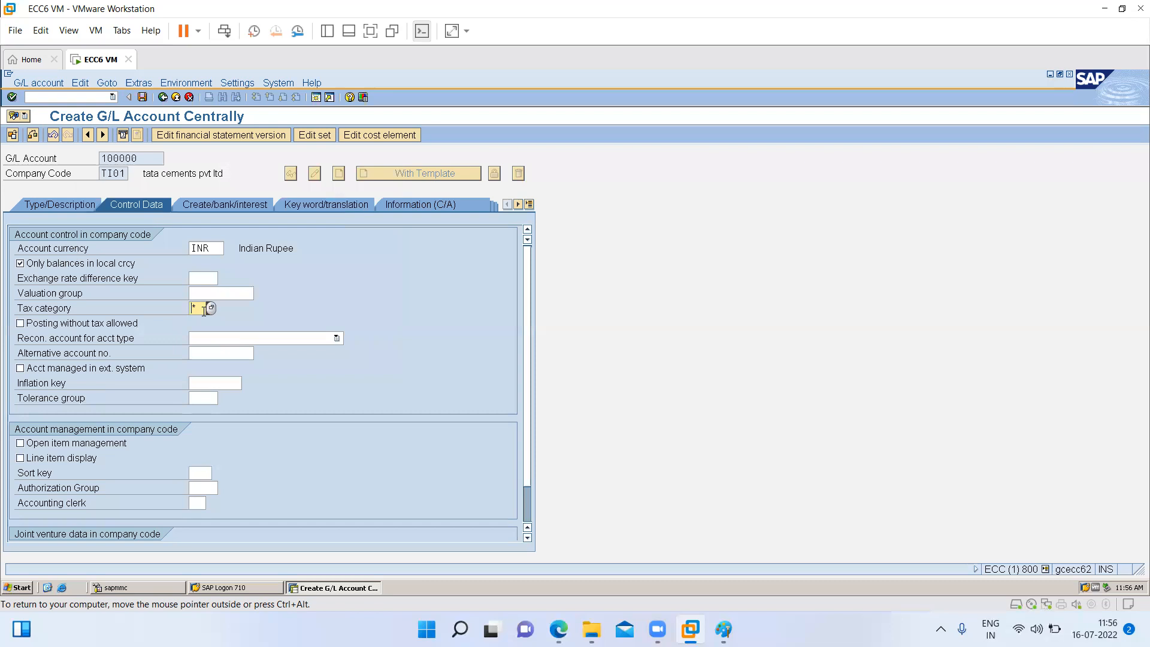
pyautogui.press('BackSpace')
pyautogui.click(21, 325)
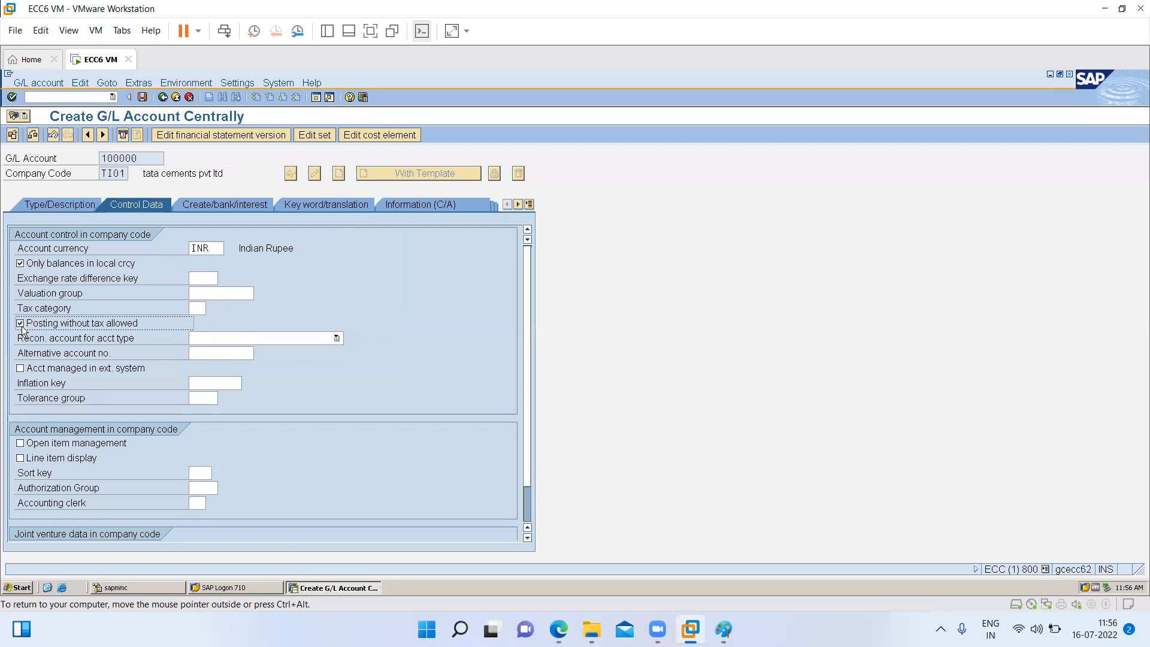
pyautogui.click(21, 325)
# - Mark the account as managed in an external system and review the reconciliation account types without choosing one
pyautogui.click(96, 374)
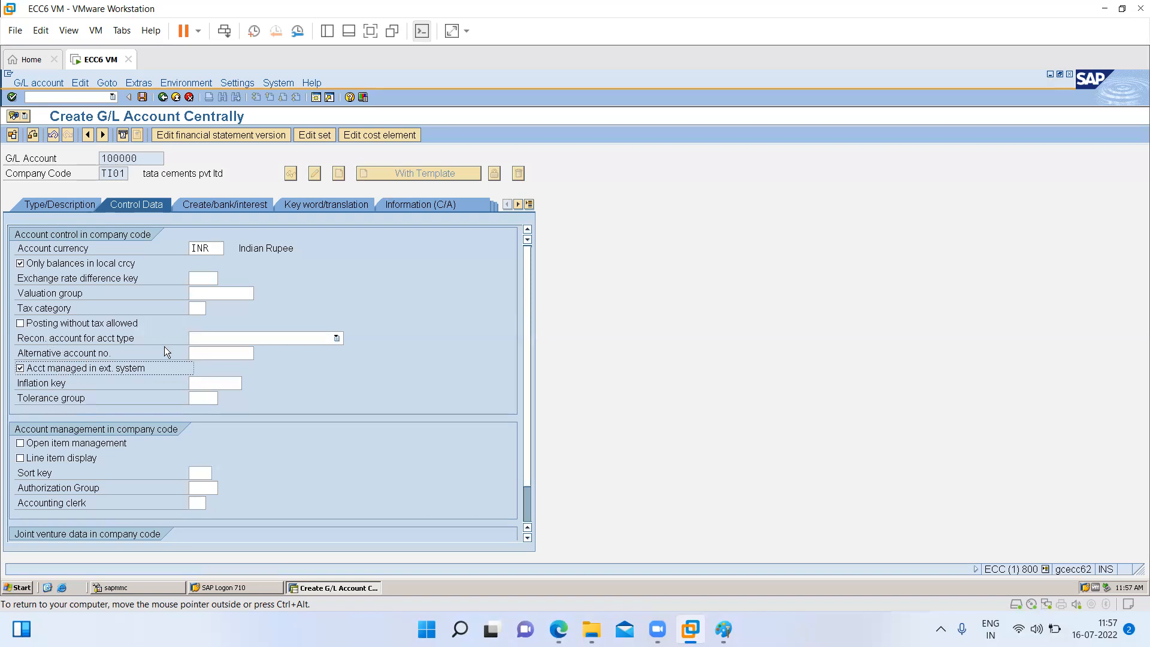
pyautogui.click(205, 342)
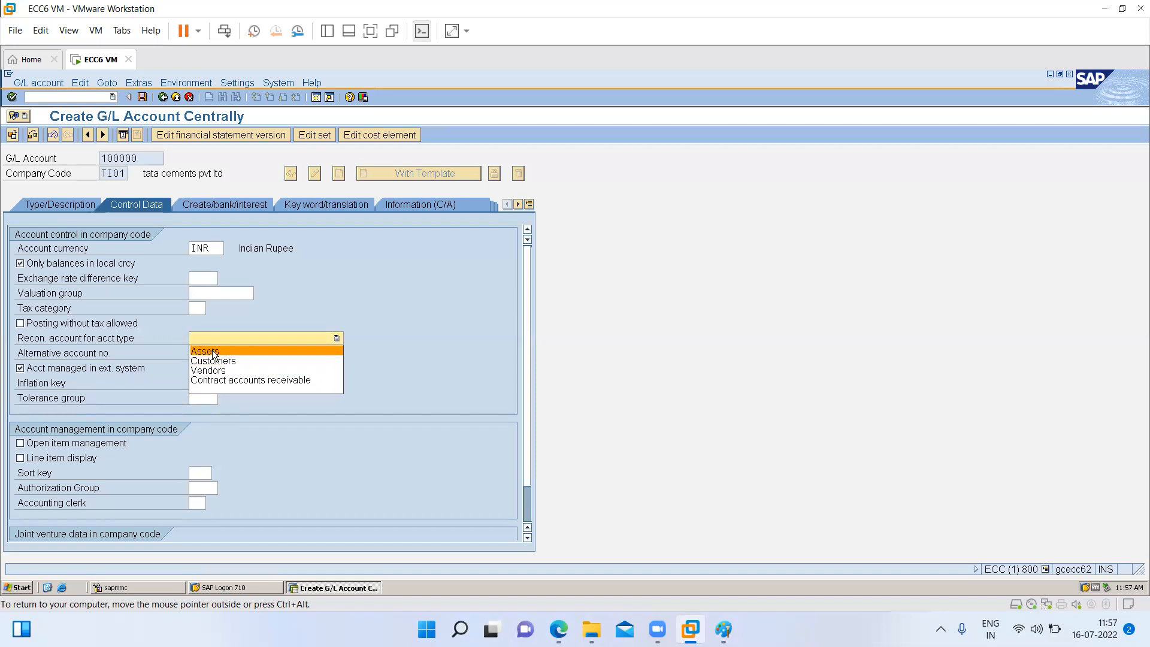
pyautogui.click(474, 313)
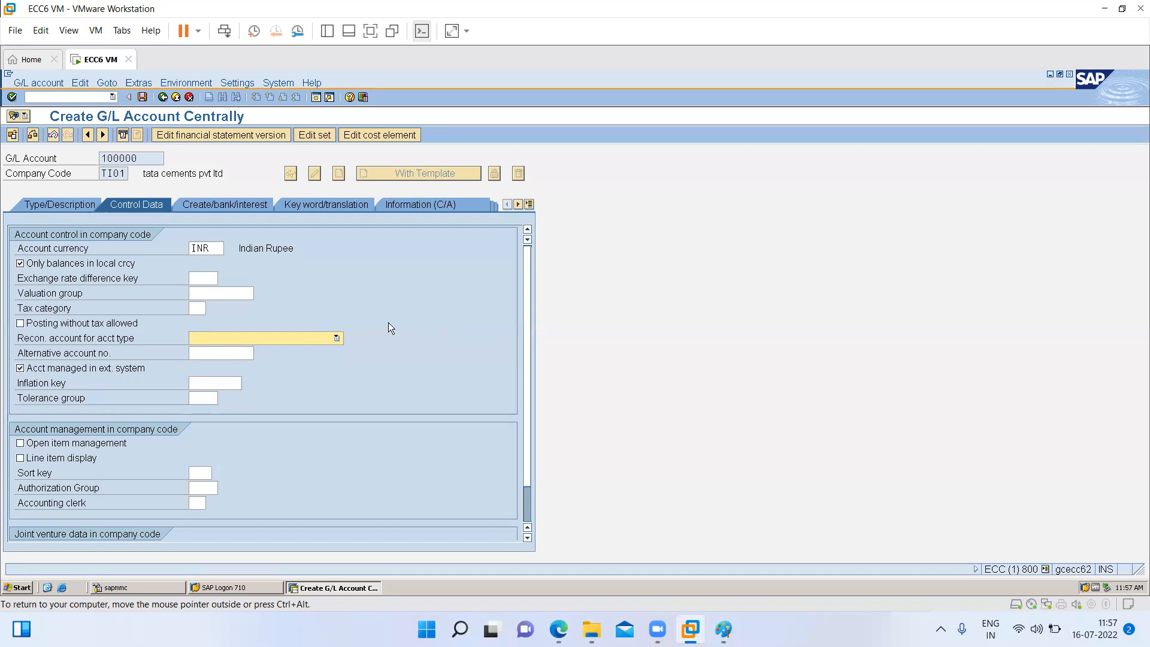
pyautogui.click(206, 338)
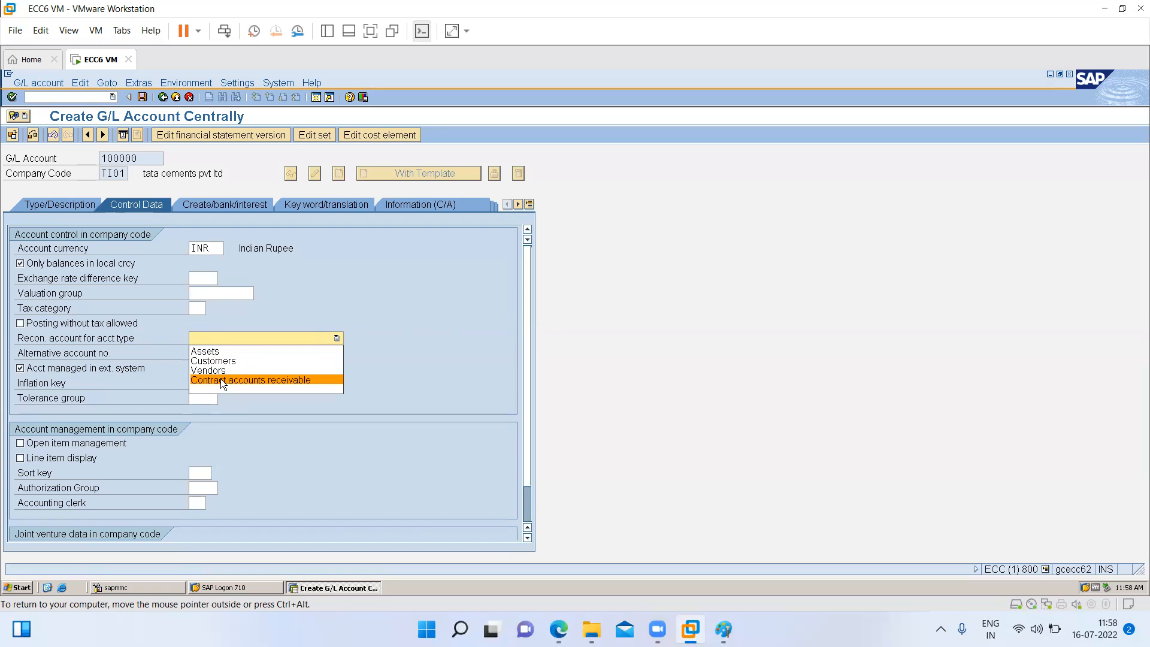
pyautogui.click(391, 347)
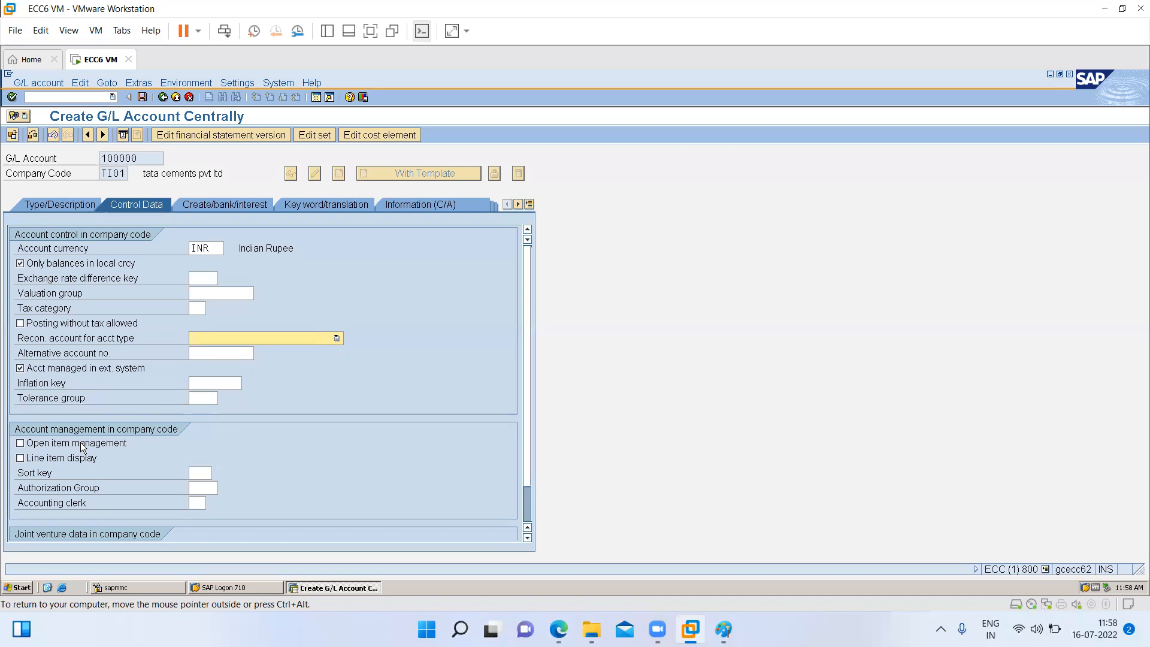
# - Enable line item display and set the sort key to 001 (Posting date)
pyautogui.rightClick(59, 458)
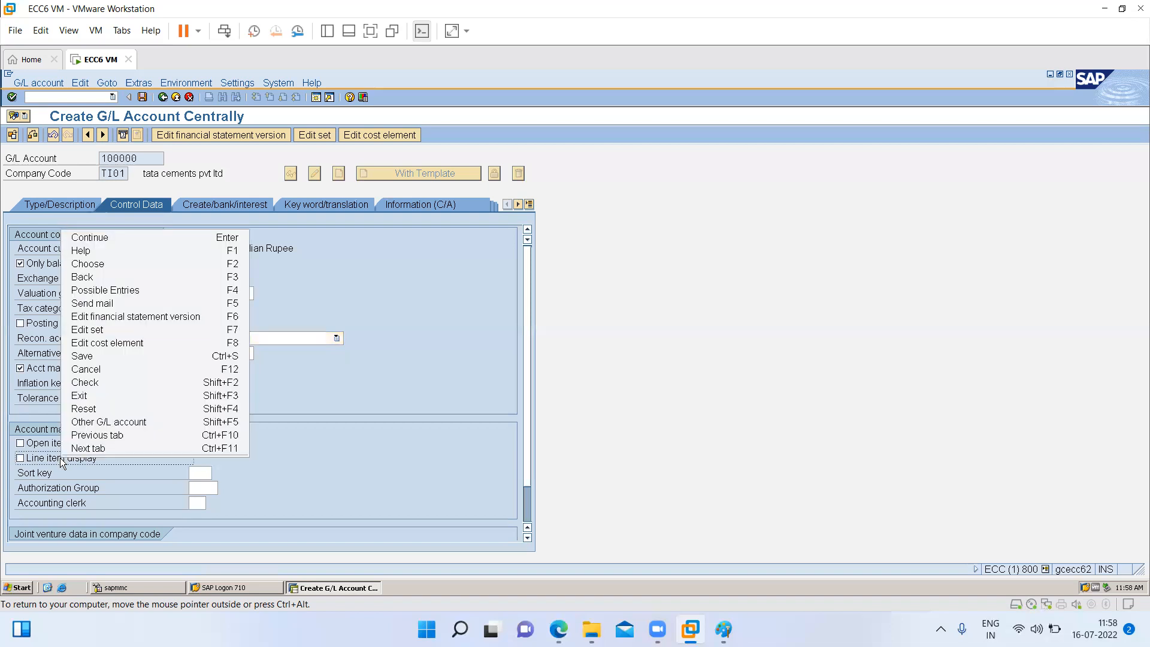
pyautogui.click(60, 458)
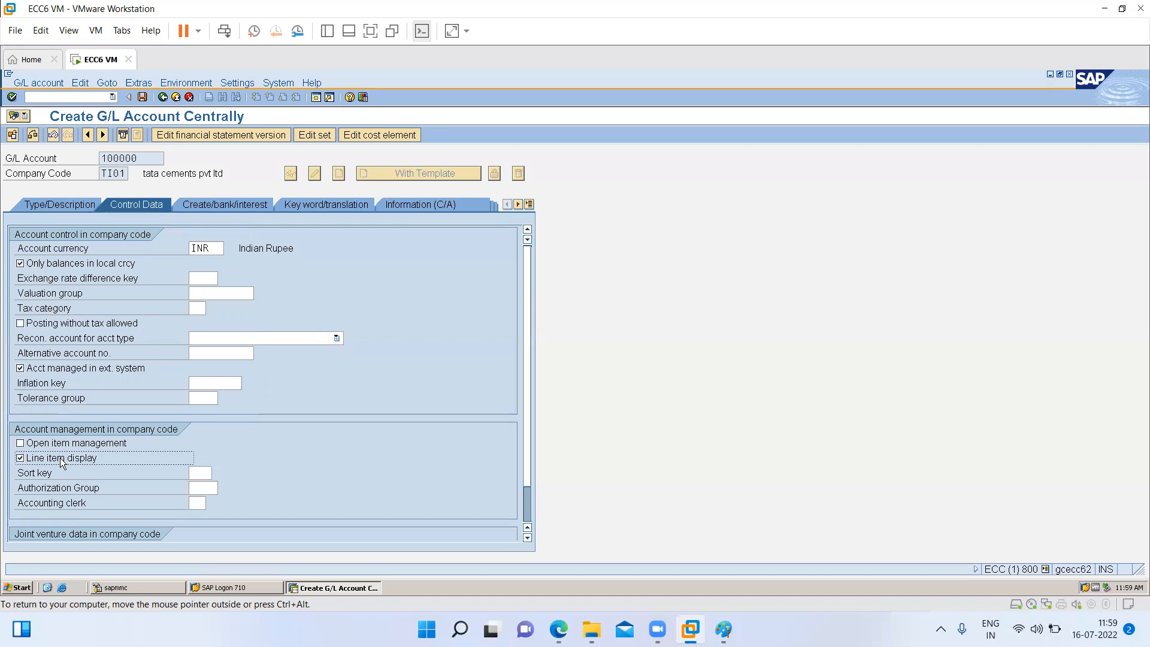
pyautogui.click(193, 473)
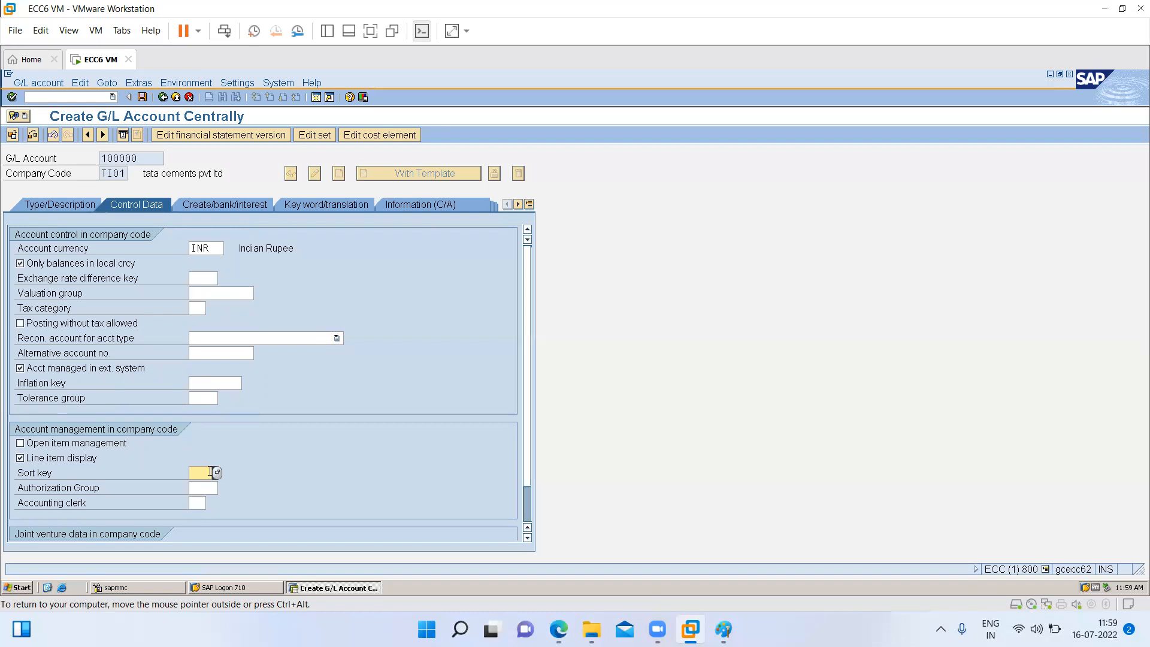
pyautogui.click(217, 472)
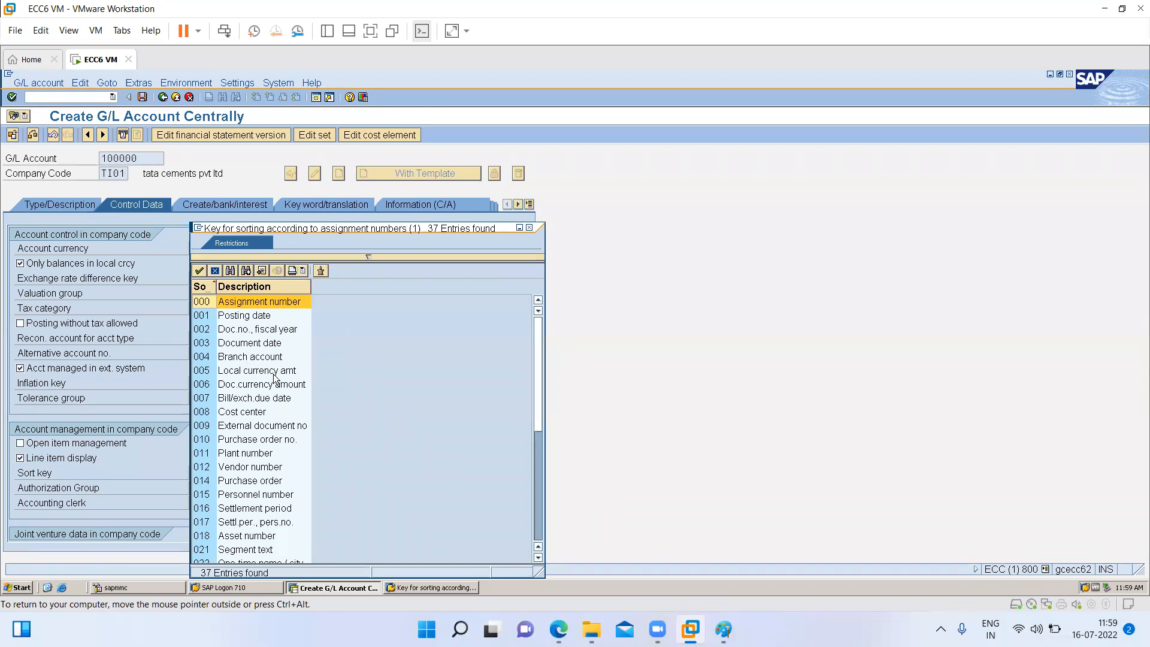
pyautogui.doubleClick(251, 315)
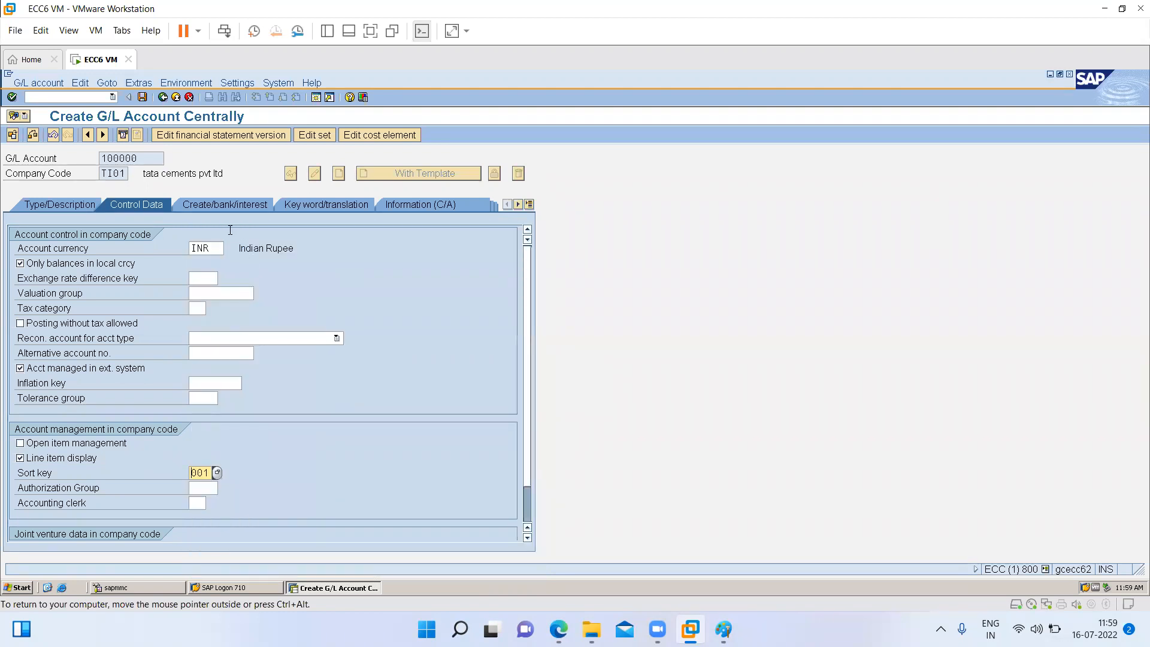
# - Assign field status group G001, General (with text, allocation), save the G/L account, and return to SAP Easy Access
pyautogui.click(203, 205)
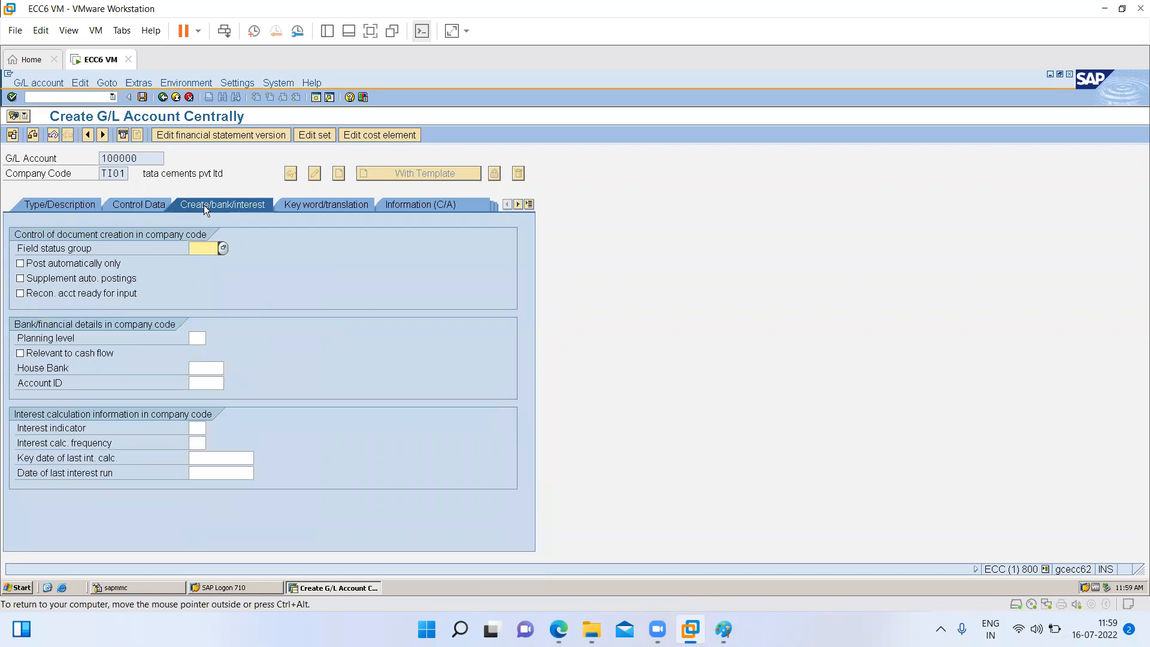
pyautogui.click(224, 250)
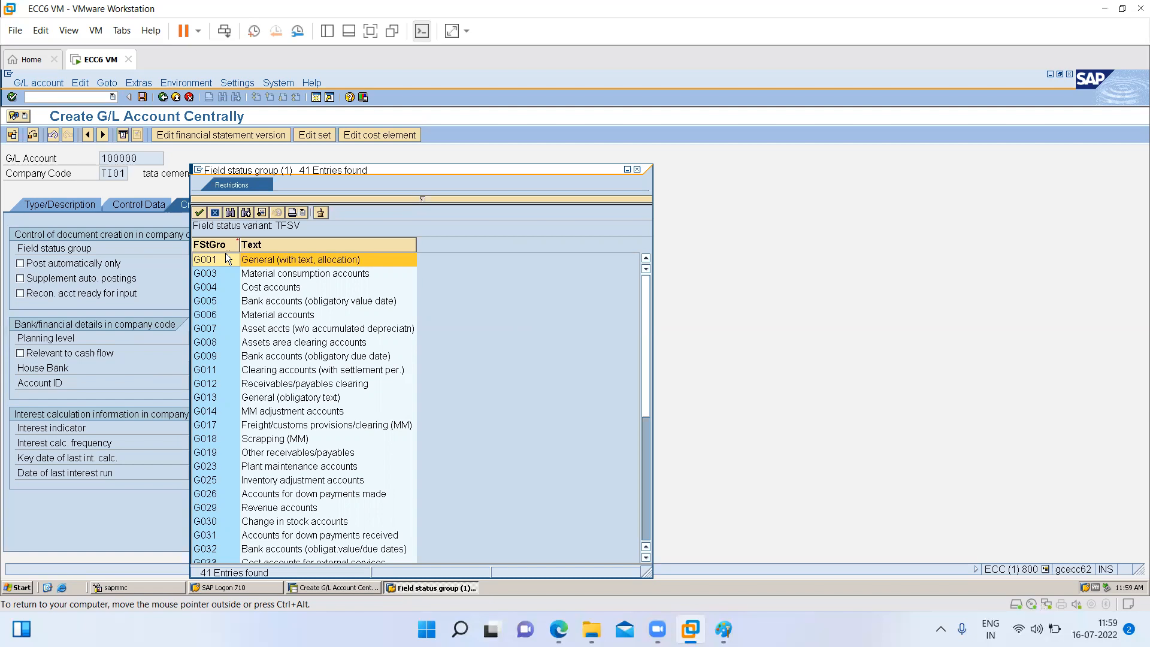
pyautogui.doubleClick(263, 259)
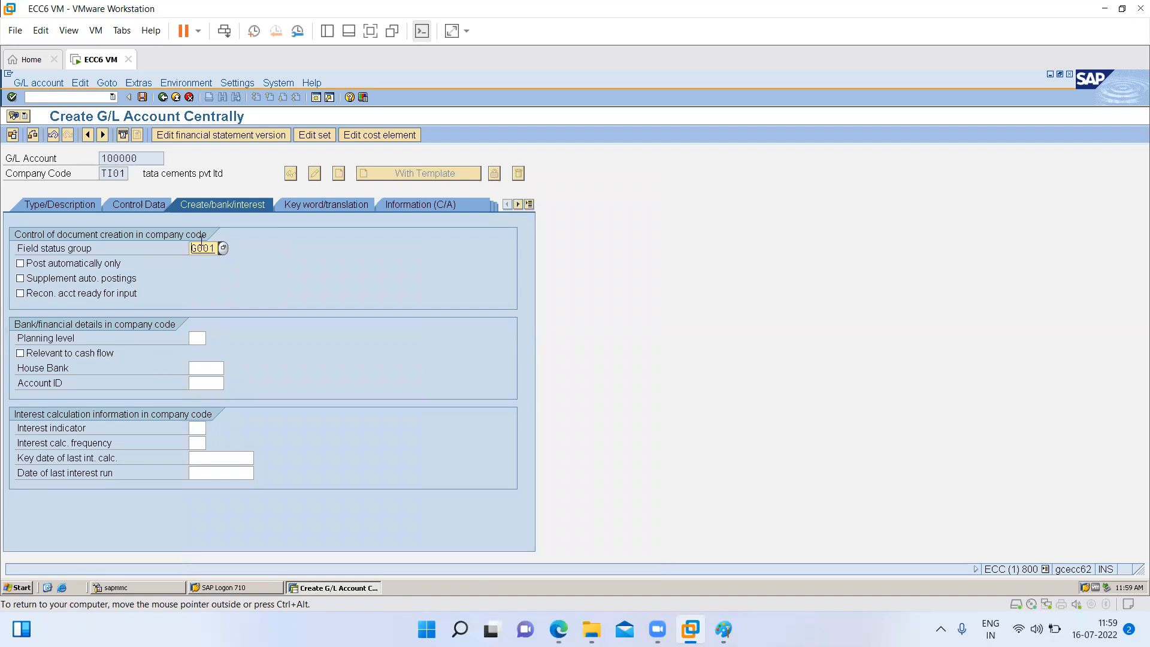
pyautogui.click(142, 98)
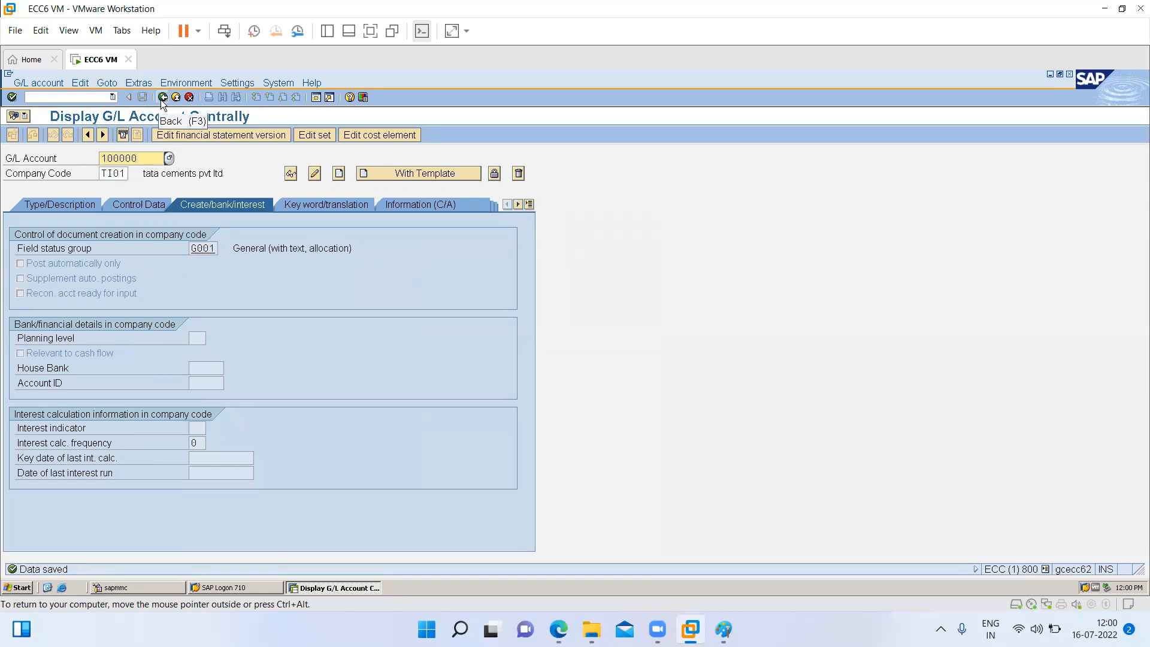
pyautogui.click(162, 98)
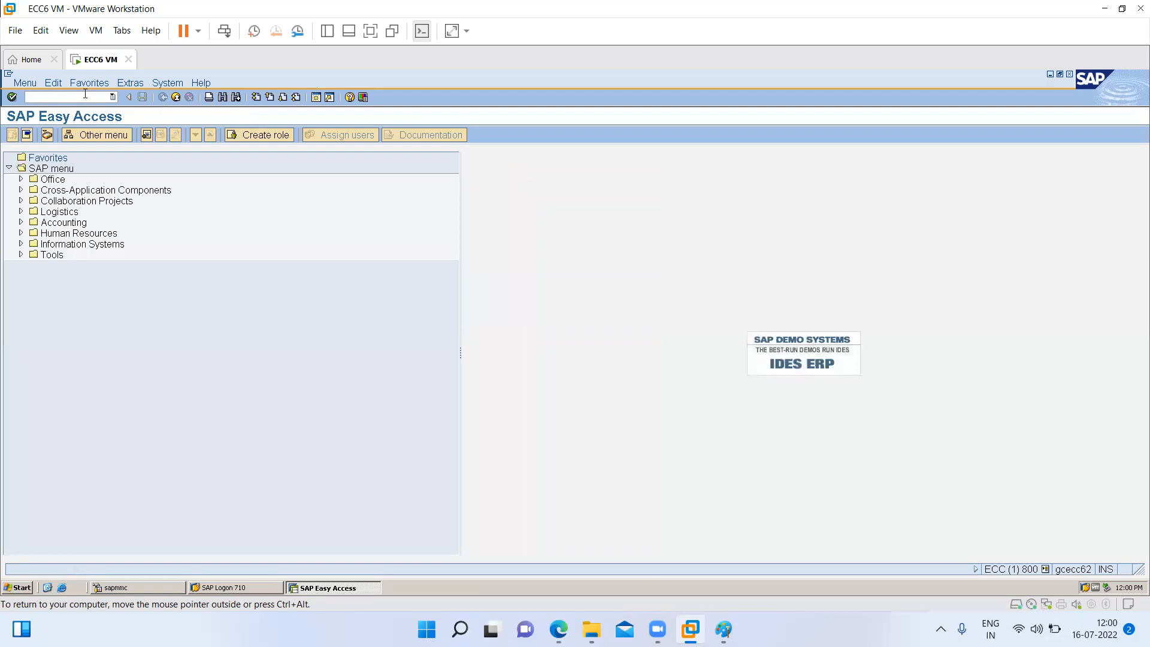
# - Open transaction FS00 and enter company code TI02 for G/L account 100000
pyautogui.write('fs00')
pyautogui.press('Return')
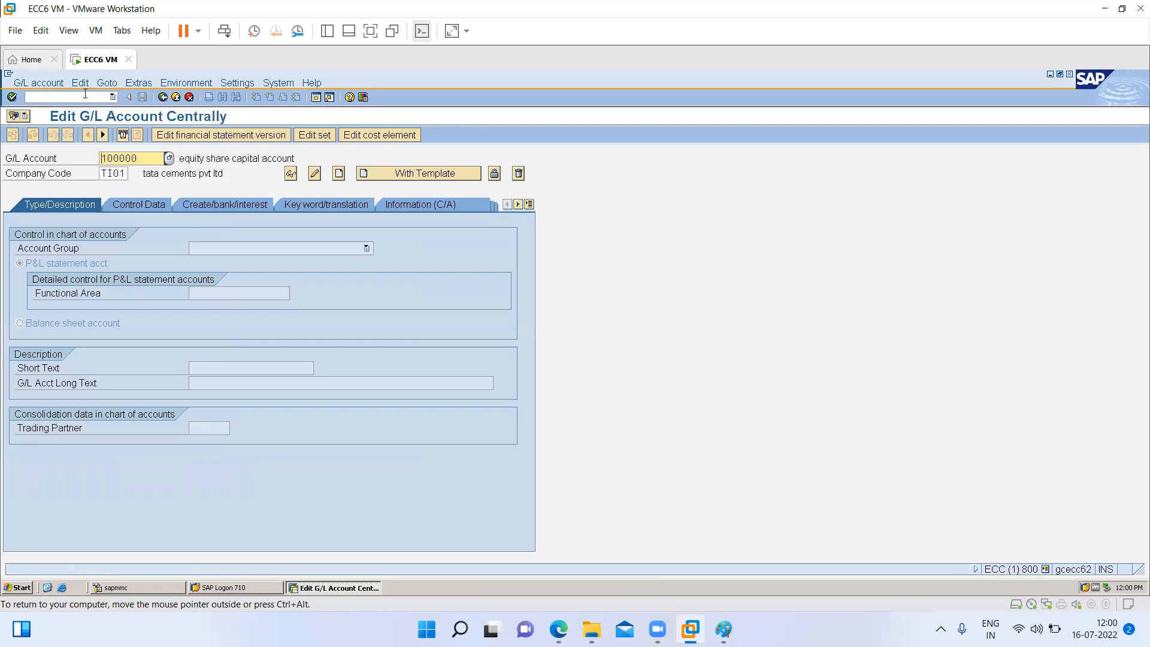
pyautogui.press('Tab')
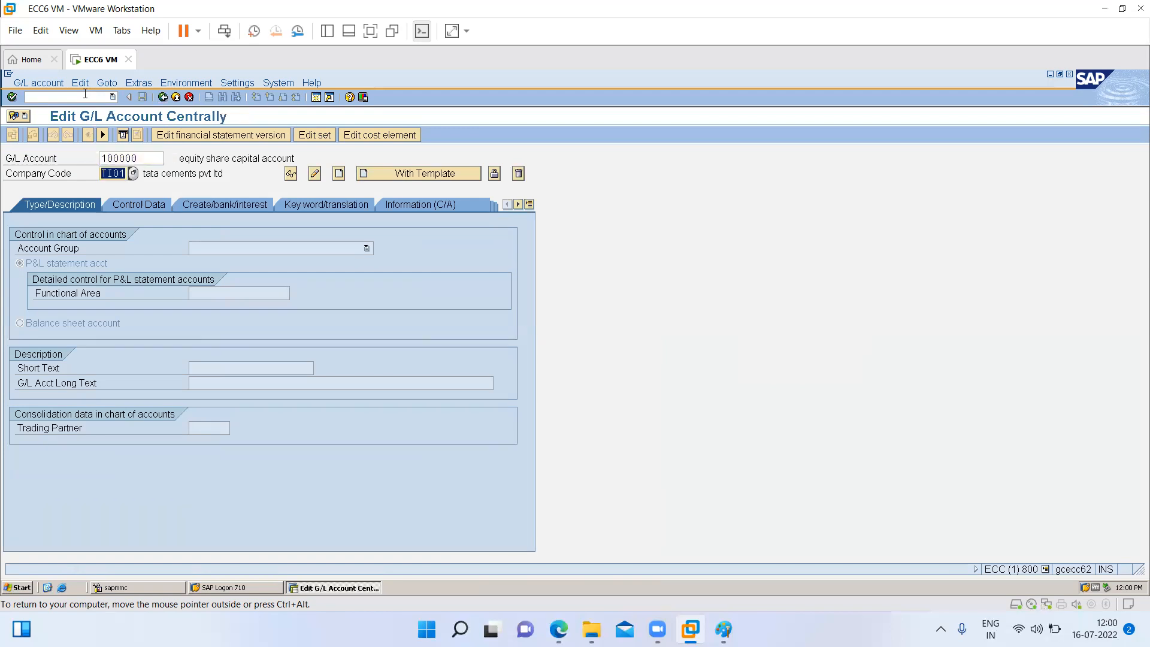
pyautogui.write('ti02')
# - Start creating the TI02 account with a template, using G/L account 100000 of company code TI01 as reference
pyautogui.click(388, 174)
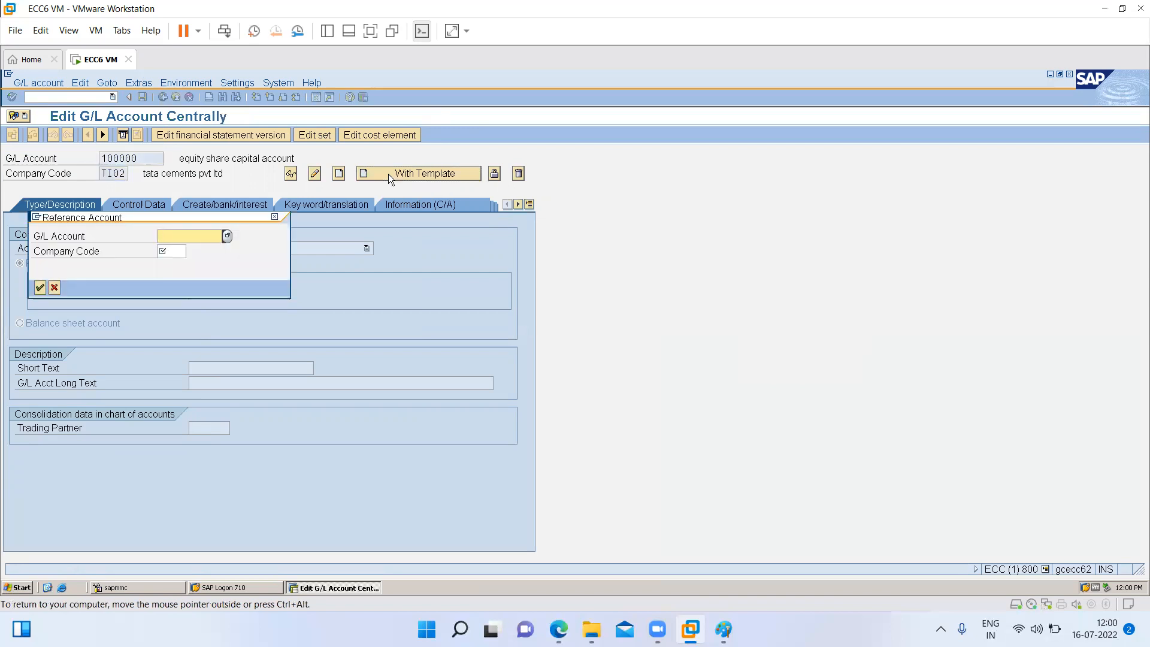
pyautogui.write('100000')
pyautogui.press('Tab')
pyautogui.write('ti01')
pyautogui.press('Return')
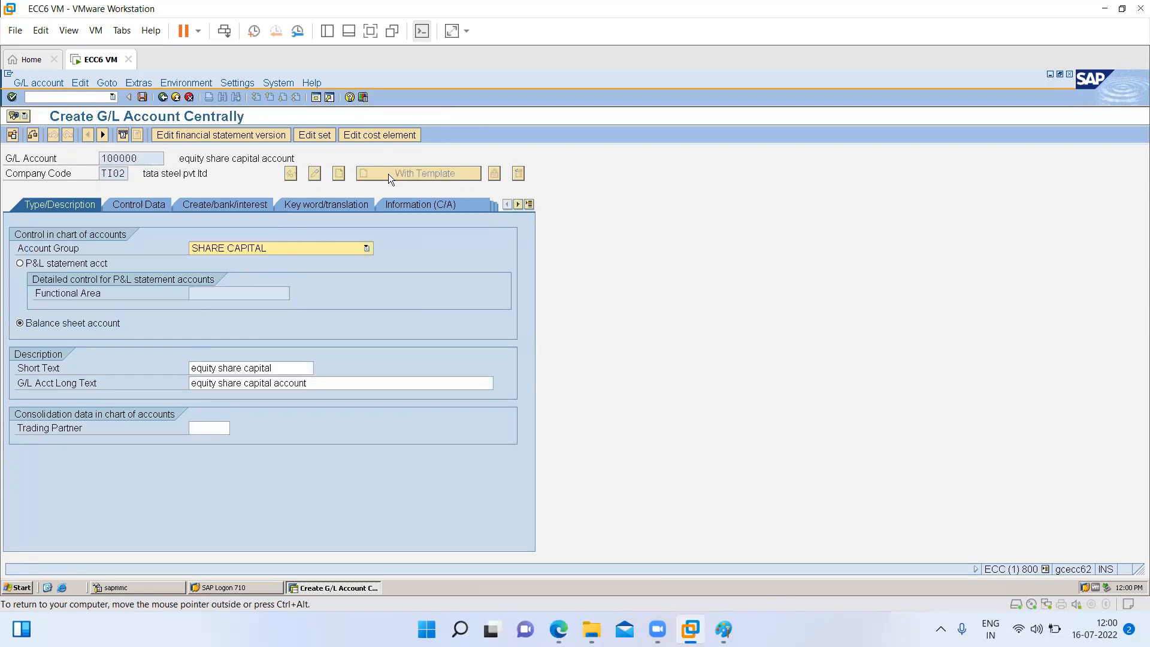
# - Review the copied control data and document creation settings, and save G/L account 100000 for company code TI02
pyautogui.click(147, 206)
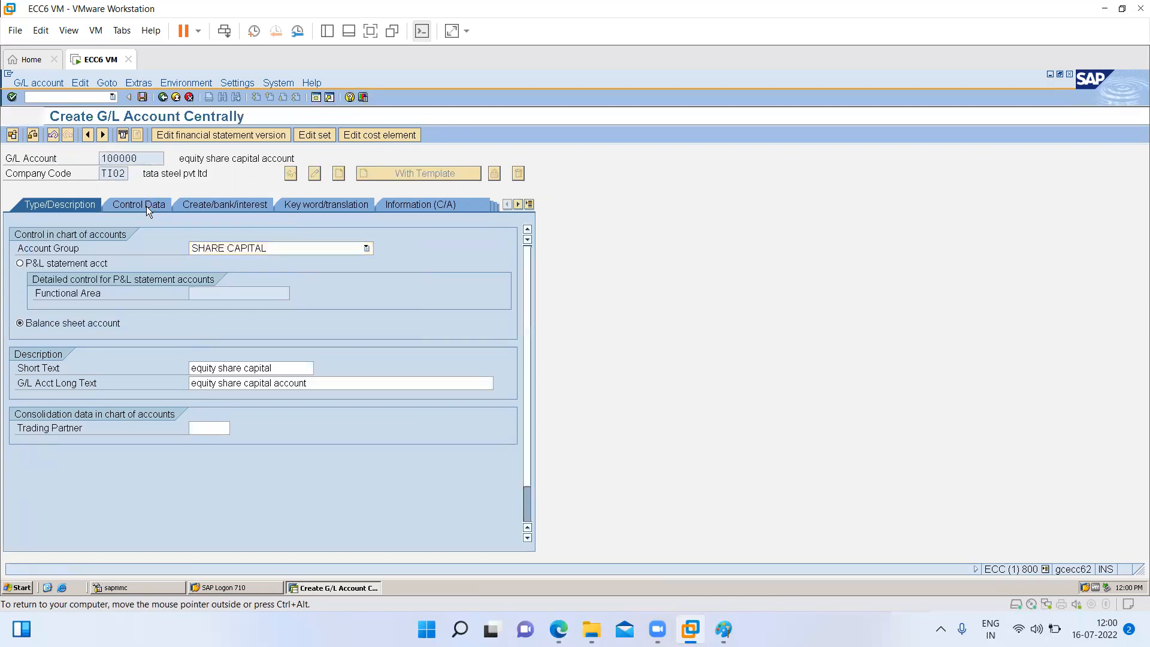
pyautogui.click(206, 203)
pyautogui.click(142, 97)
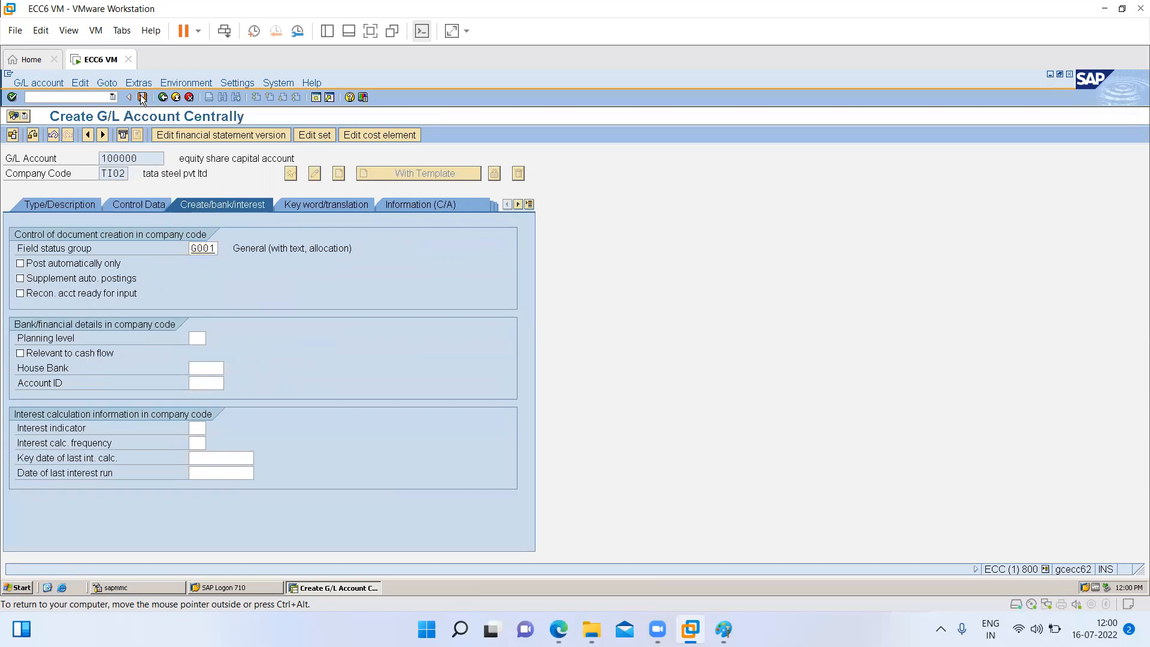
# - Replace the company code with TS01 for G/L account 100000
pyautogui.click(128, 174)
pyautogui.press('BackSpace')
pyautogui.press('BackSpace')
pyautogui.press('BackSpace')
pyautogui.write('s0')
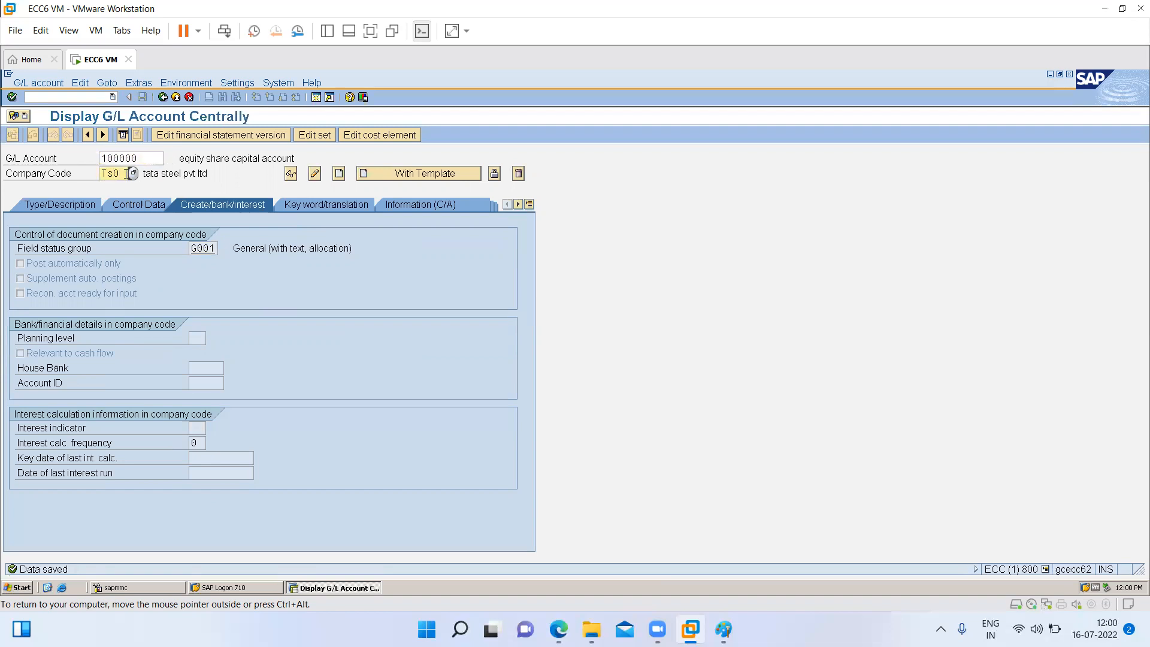
pyautogui.write('1')
# - Create the TS01 account from the template of G/L account 100000 in company code TI01 and save it
pyautogui.click(394, 173)
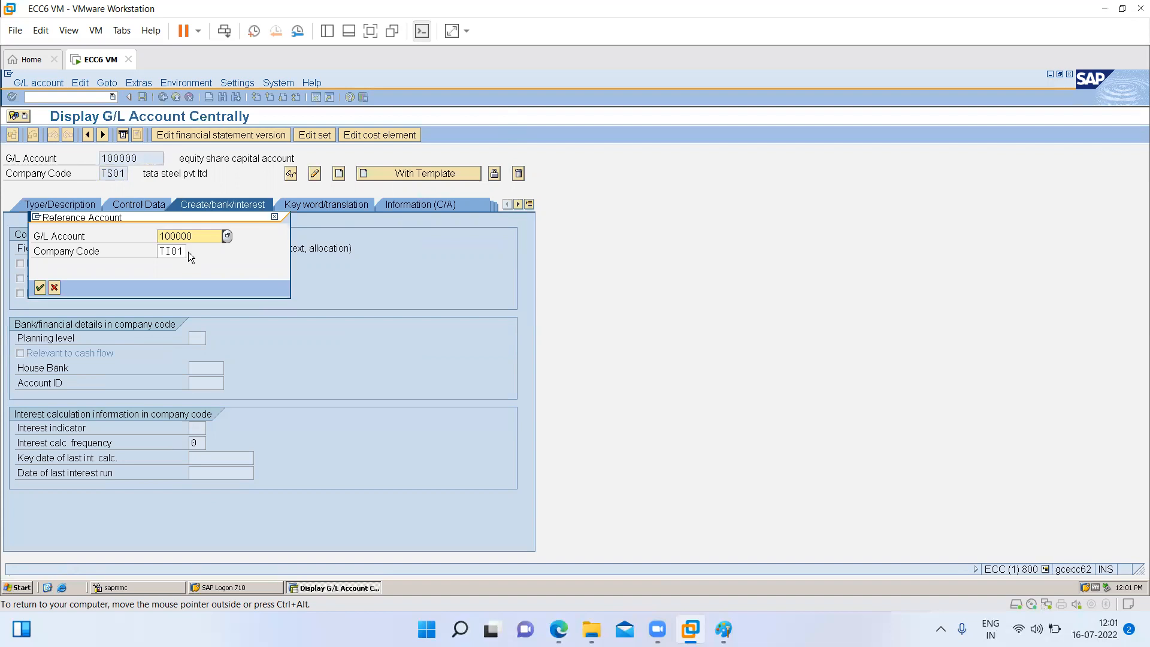
pyautogui.press('Return')
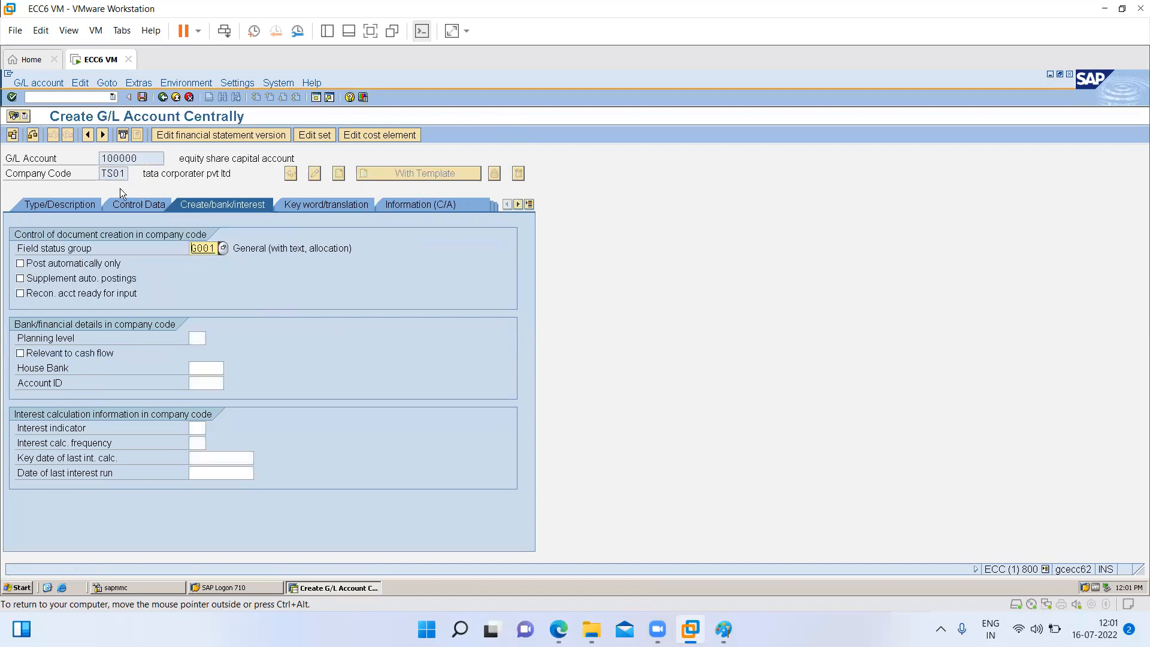
pyautogui.click(62, 204)
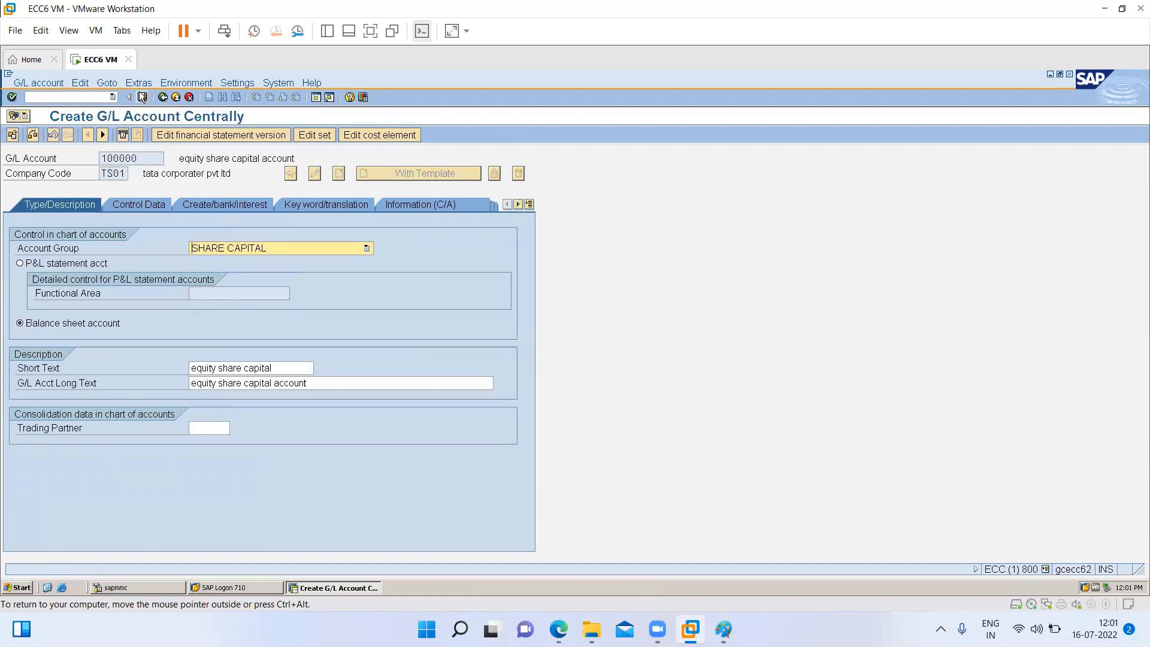
pyautogui.click(142, 97)
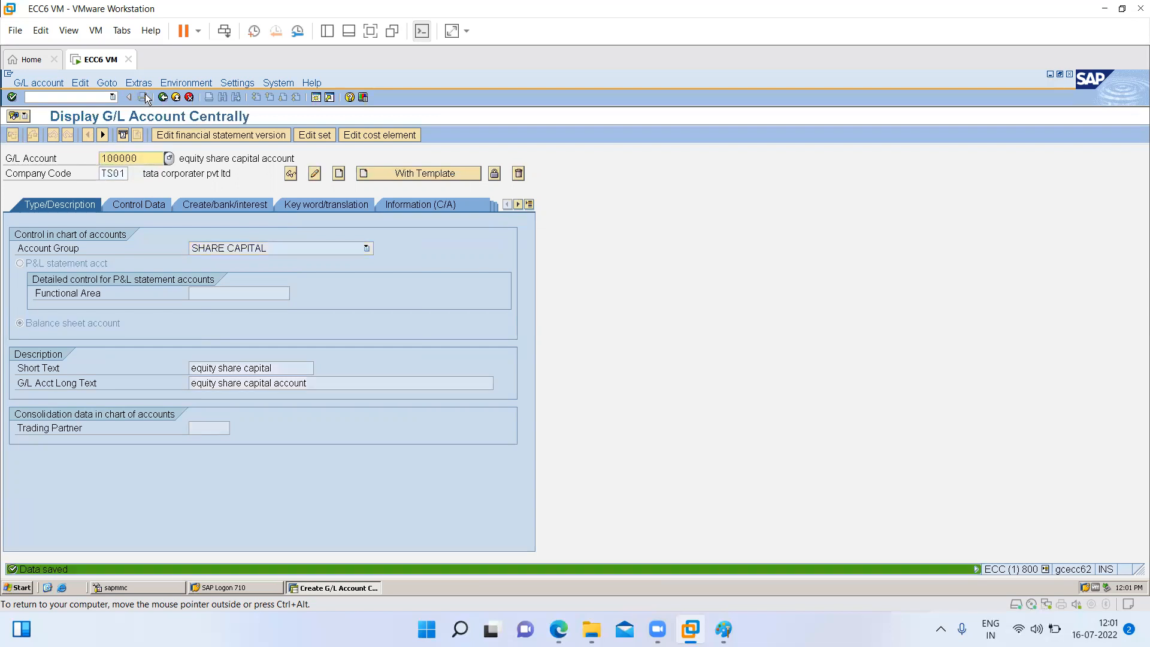
# - Create G/L account 100000 for company code TU01 from the template of the same account in company code TI01 and save it
pyautogui.click(125, 173)
pyautogui.press('BackSpace')
pyautogui.write('u01')
pyautogui.press('Return')
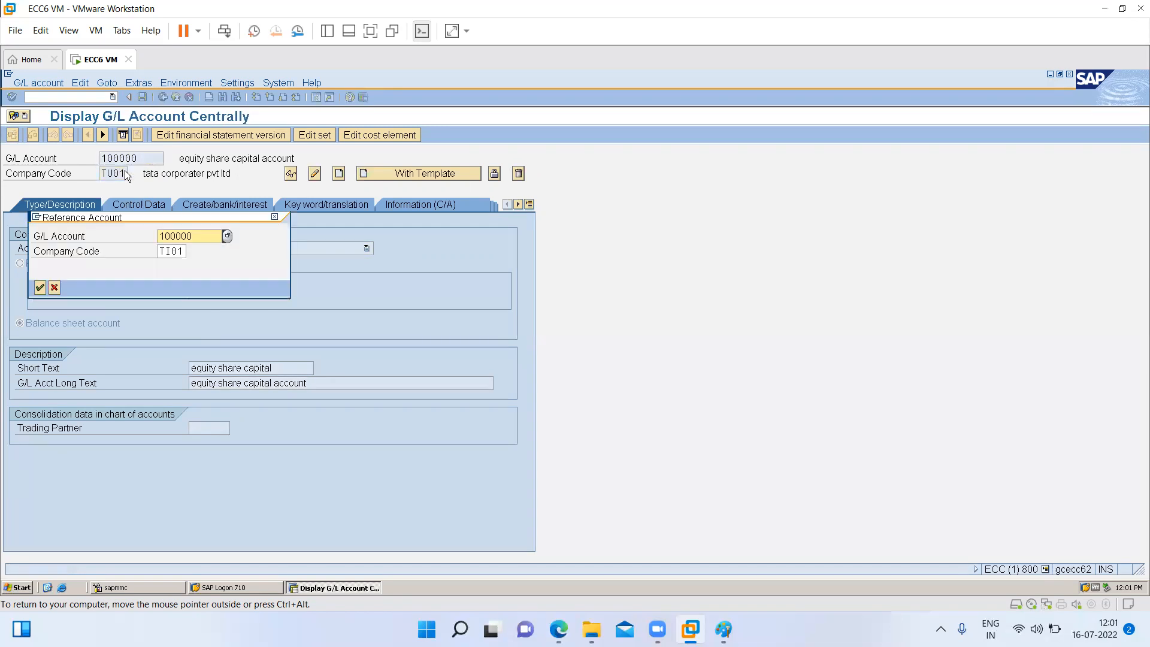
pyautogui.press('Return')
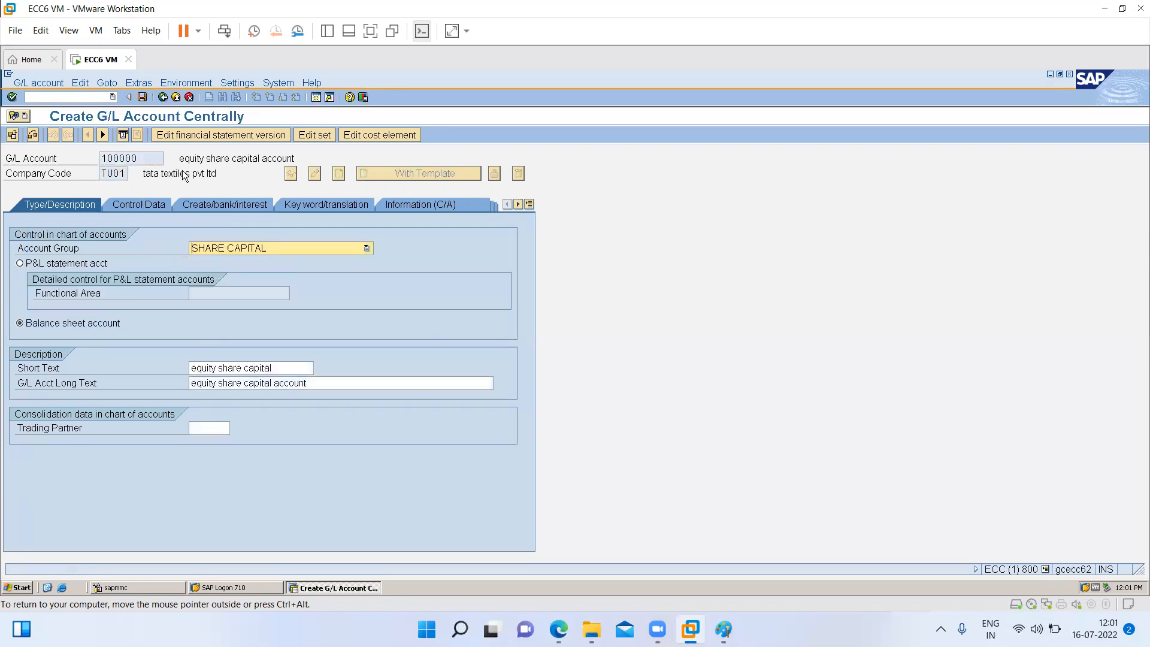
pyautogui.click(142, 98)
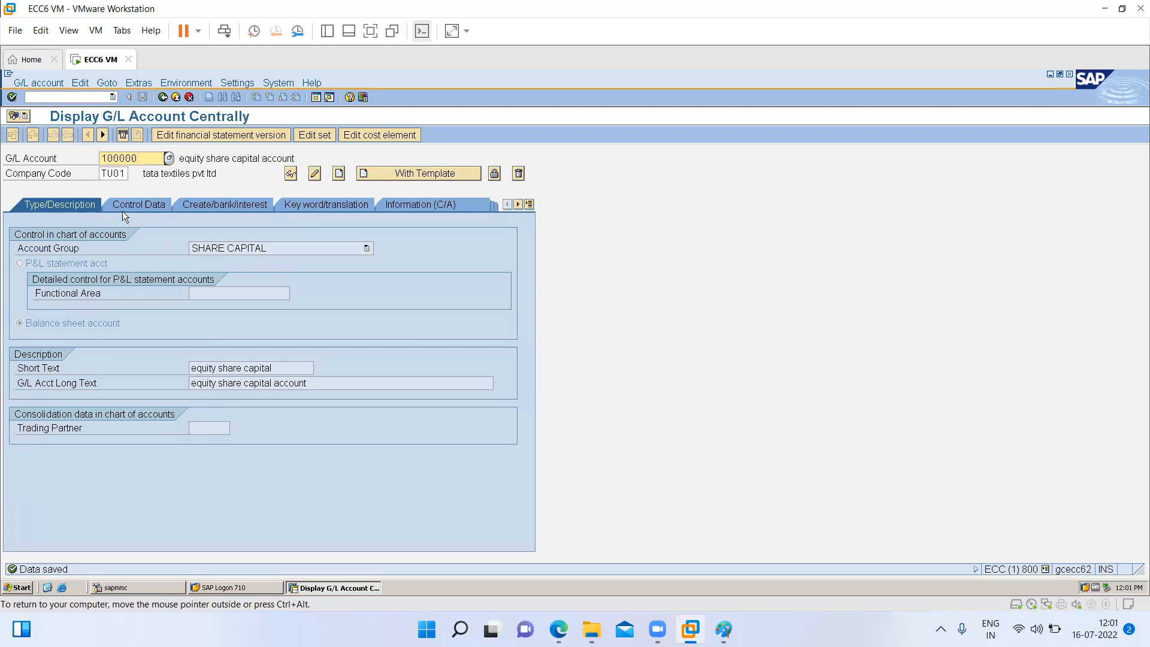
# - Restart central G/L account maintenance and start creating G/L account 110000 for company code TI01
pyautogui.click(160, 98)
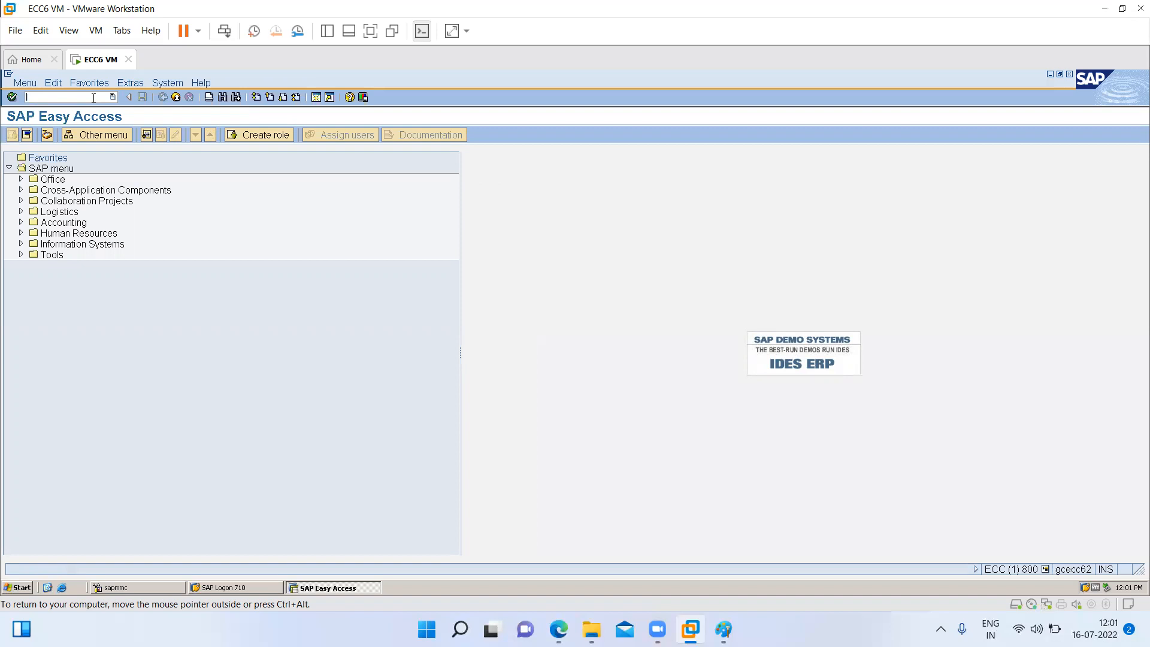
pyautogui.write('fs00')
pyautogui.press('Return')
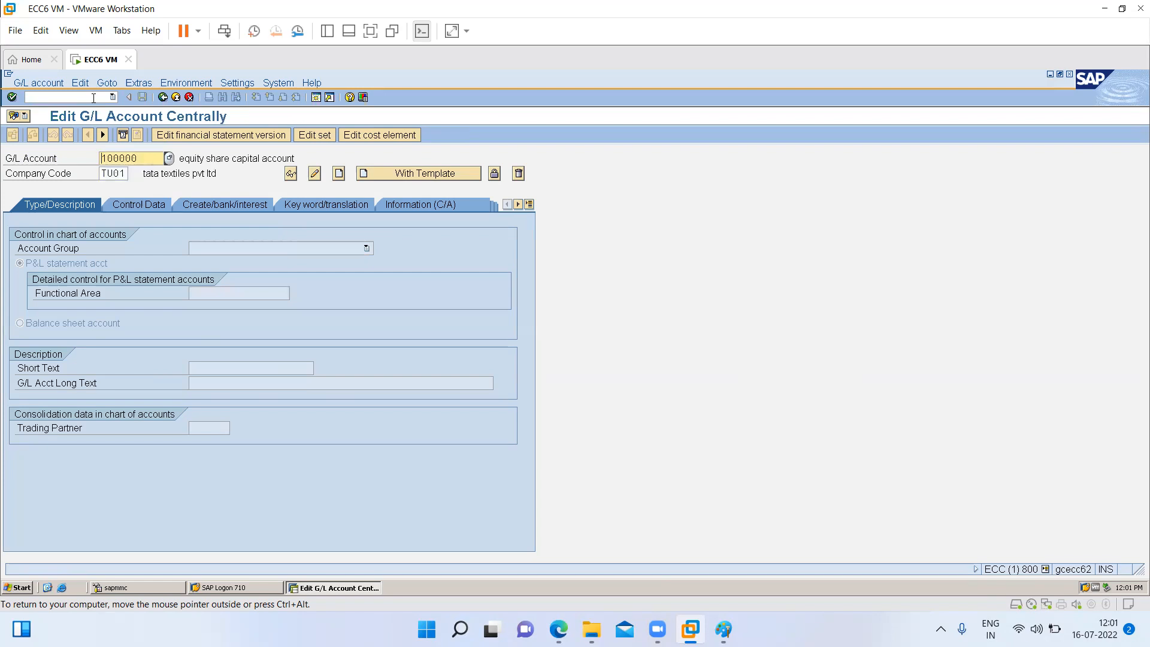
pyautogui.hotkey('shift', 'Home')
pyautogui.write('110000')
pyautogui.press('Tab')
pyautogui.write('ti01')
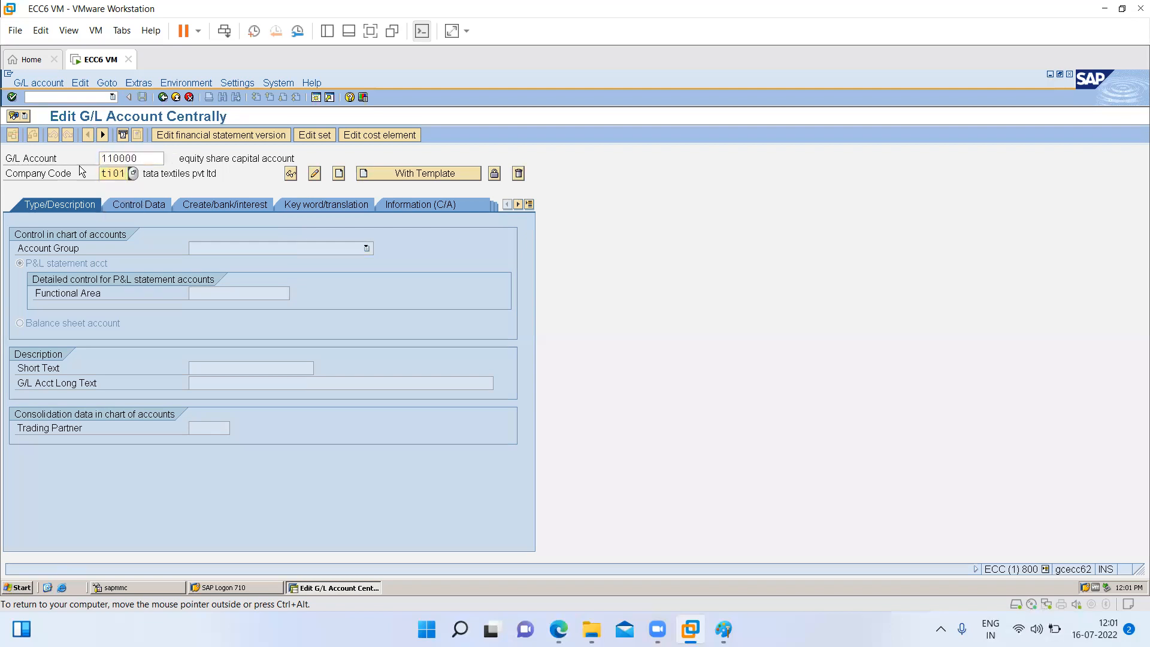
pyautogui.press('Tab')
pyautogui.click(340, 173)
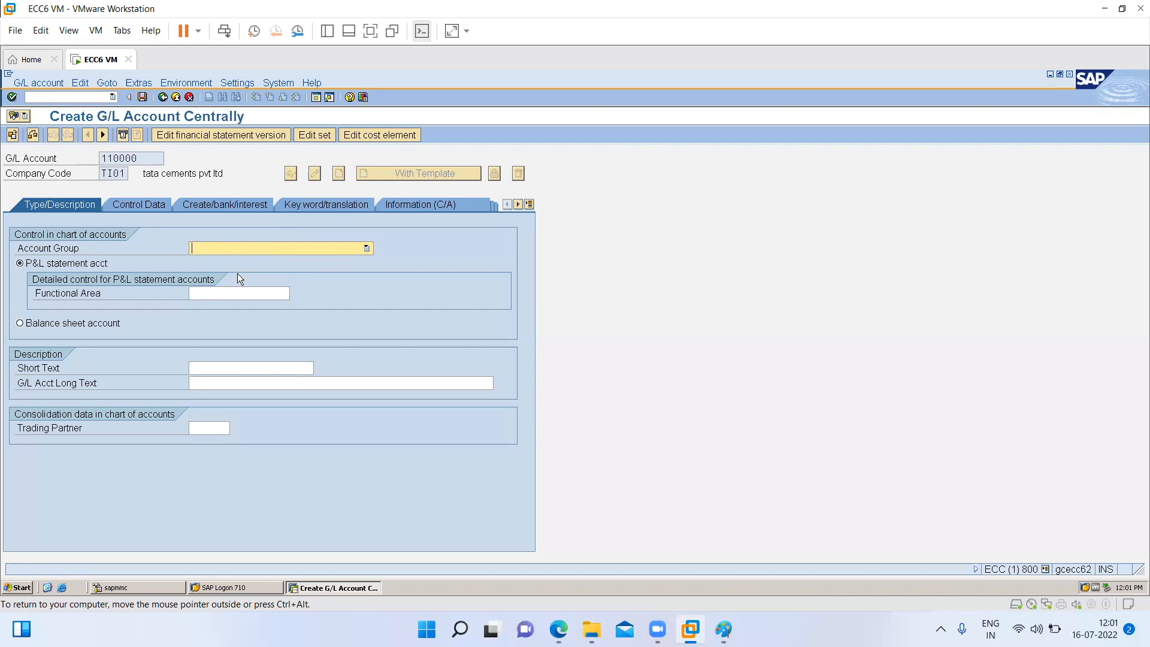
# - Assign the account group Reserves and surplus and classify account 110000 as a balance sheet account
pyautogui.click(229, 249)
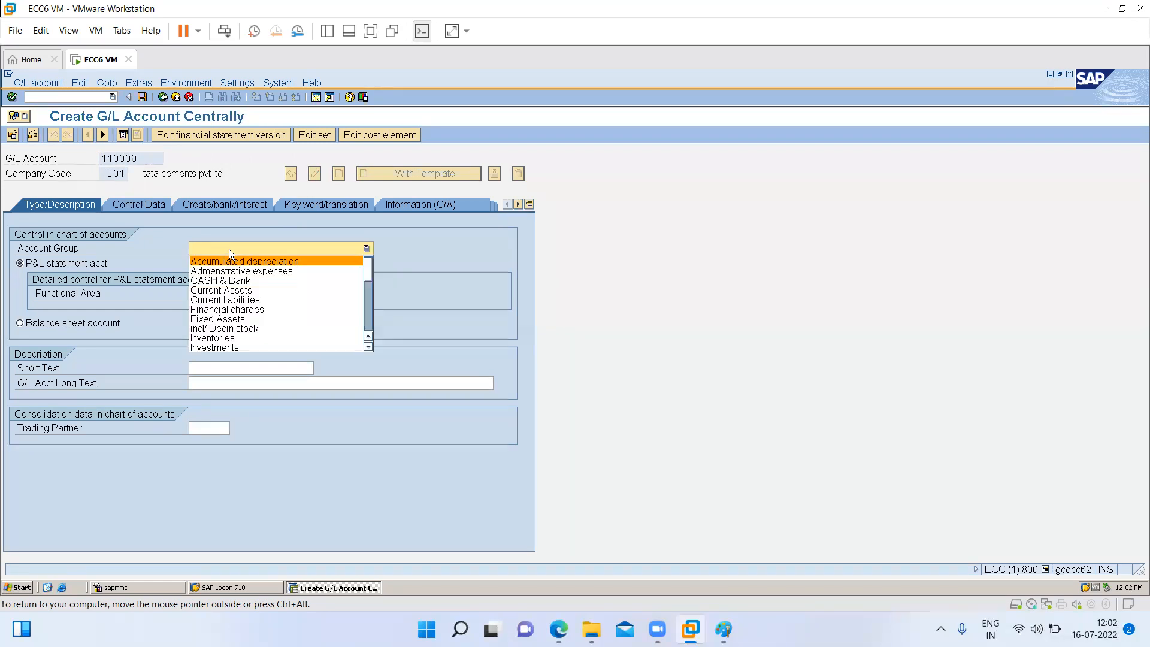
pyautogui.click(366, 325)
pyautogui.click(366, 325)
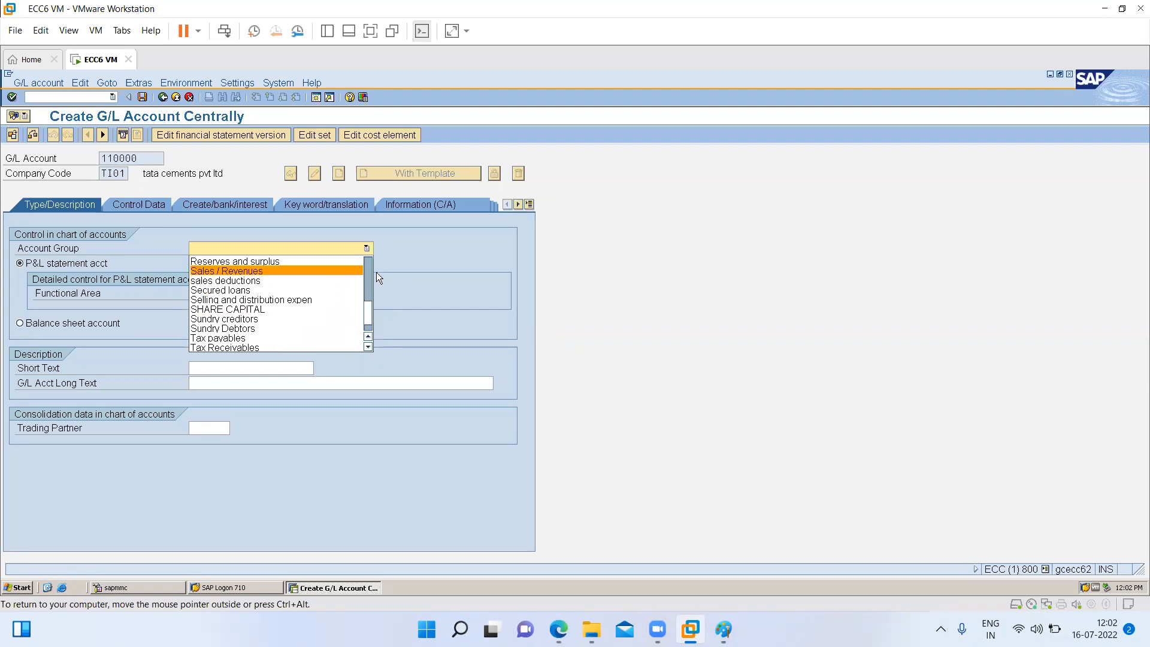
pyautogui.click(366, 260)
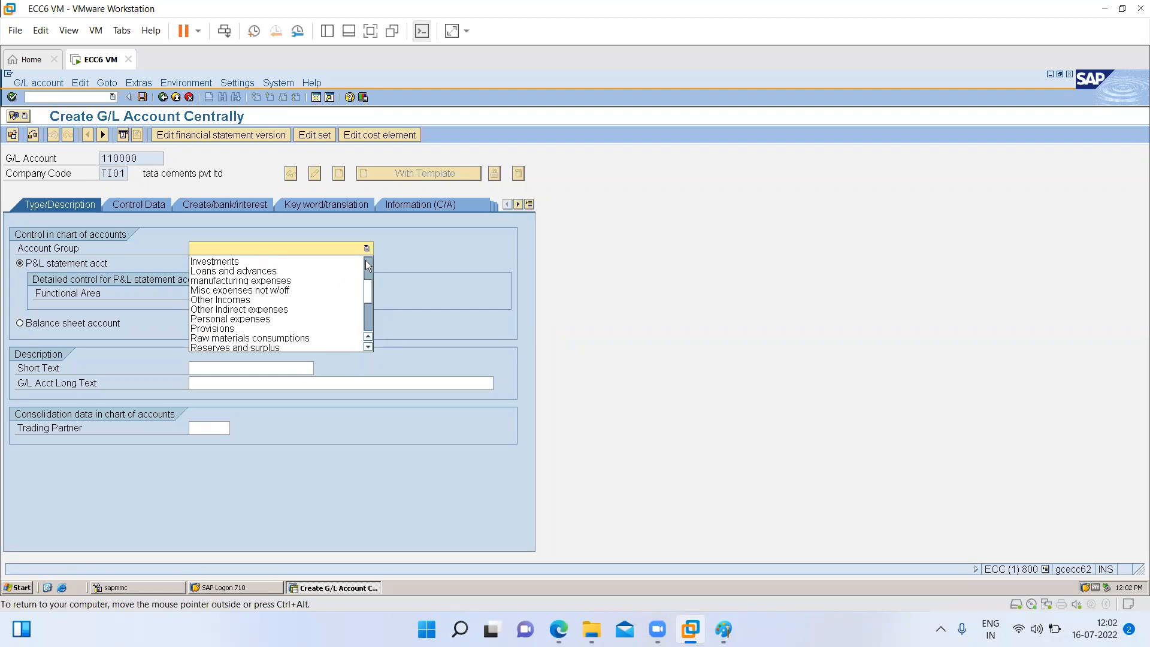
pyautogui.click(245, 347)
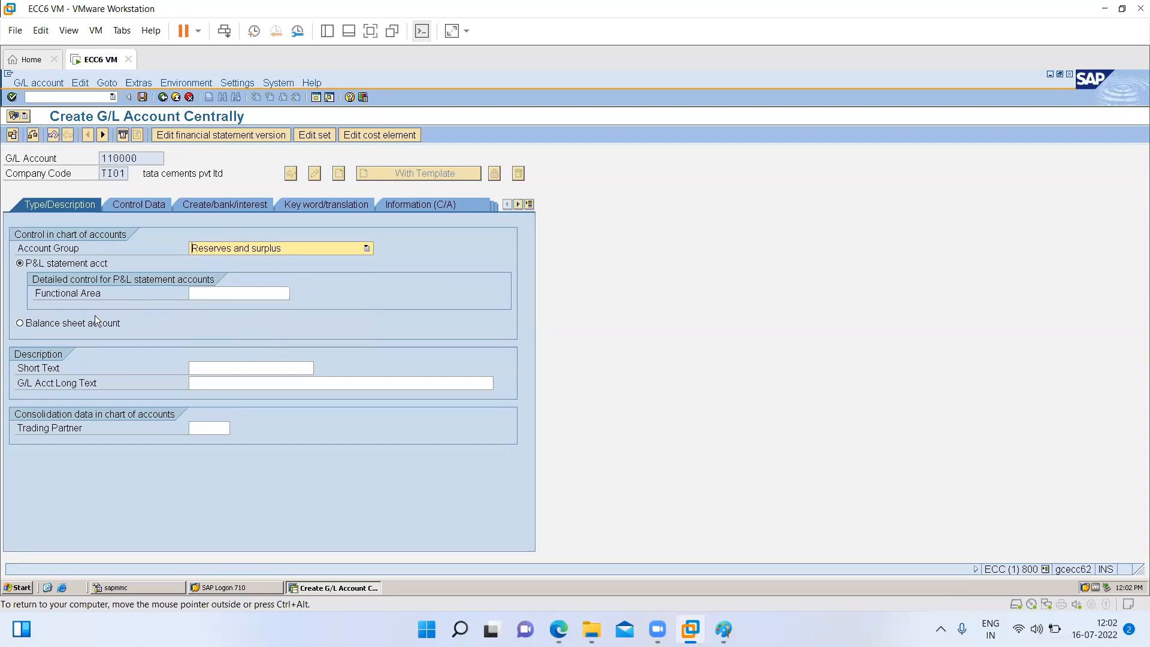
pyautogui.click(80, 324)
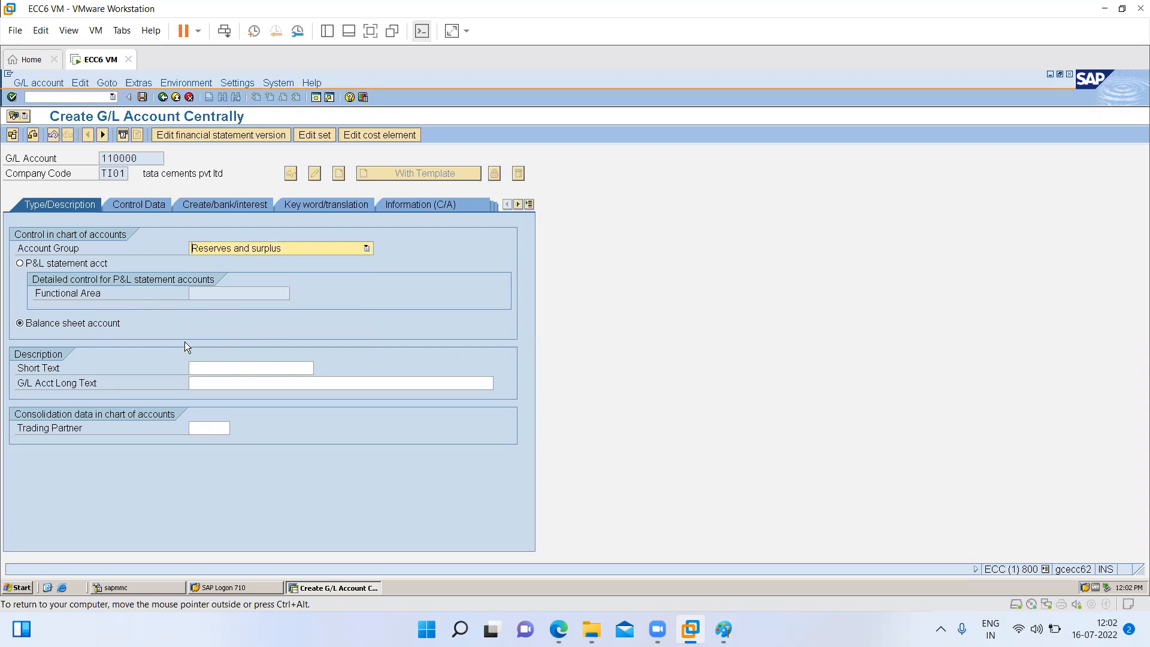
# - Enter the short text "retained earnings ac" and the G/L account long text "retained earnings account"
pyautogui.click(207, 367)
pyautogui.write('retained ')
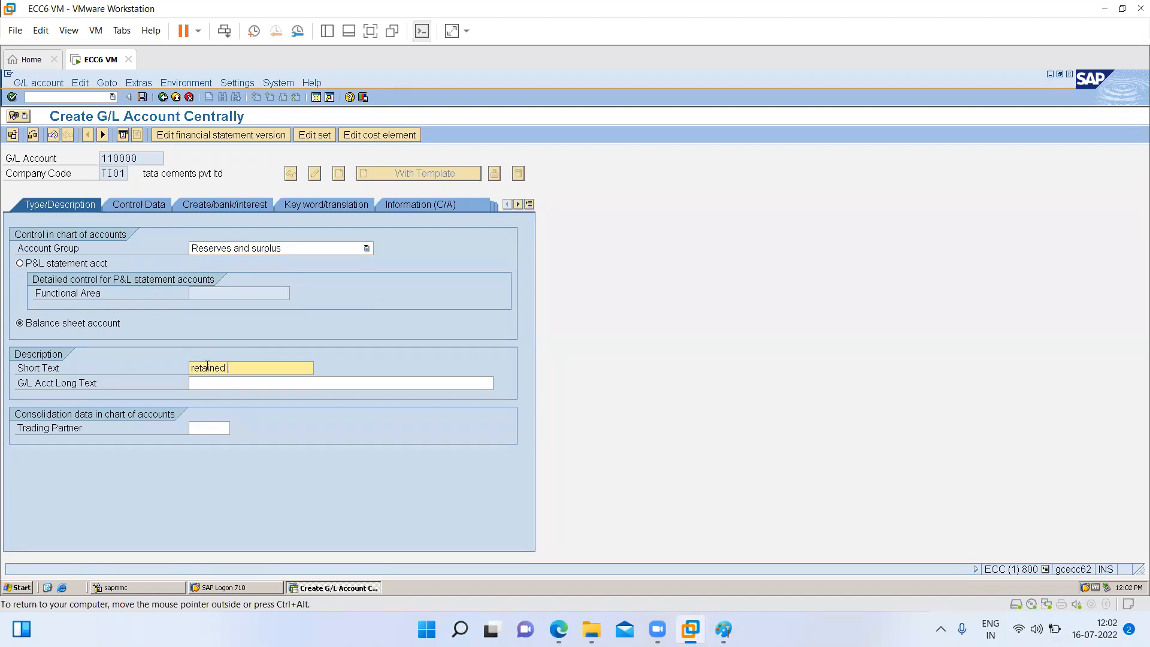
pyautogui.write('earnings ac')
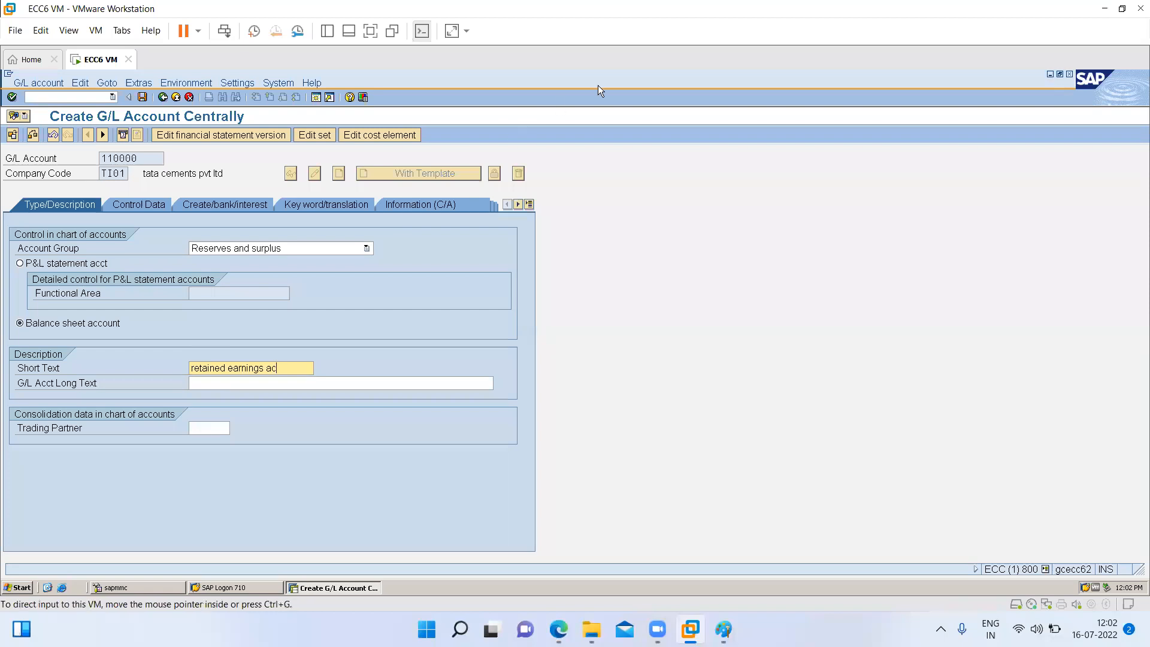
pyautogui.click(203, 386)
pyautogui.write('retained')
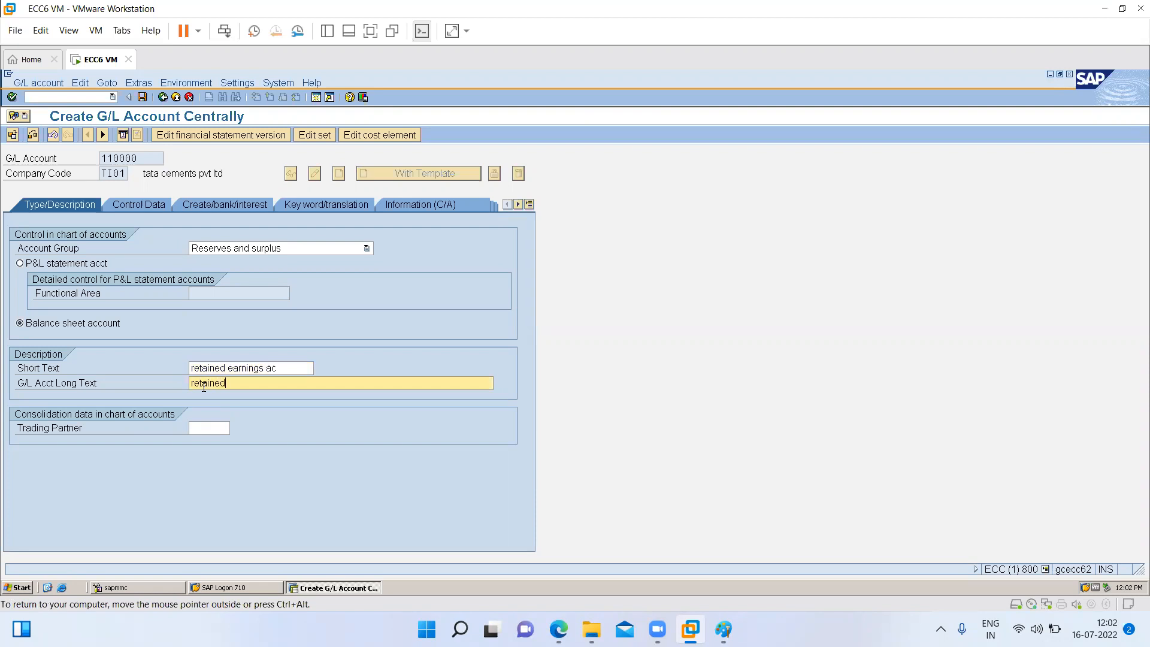
pyautogui.write(' earnings account')
# - In the control data, enable only balances in local currency and line item display, and set the sort key to 001
pyautogui.click(137, 206)
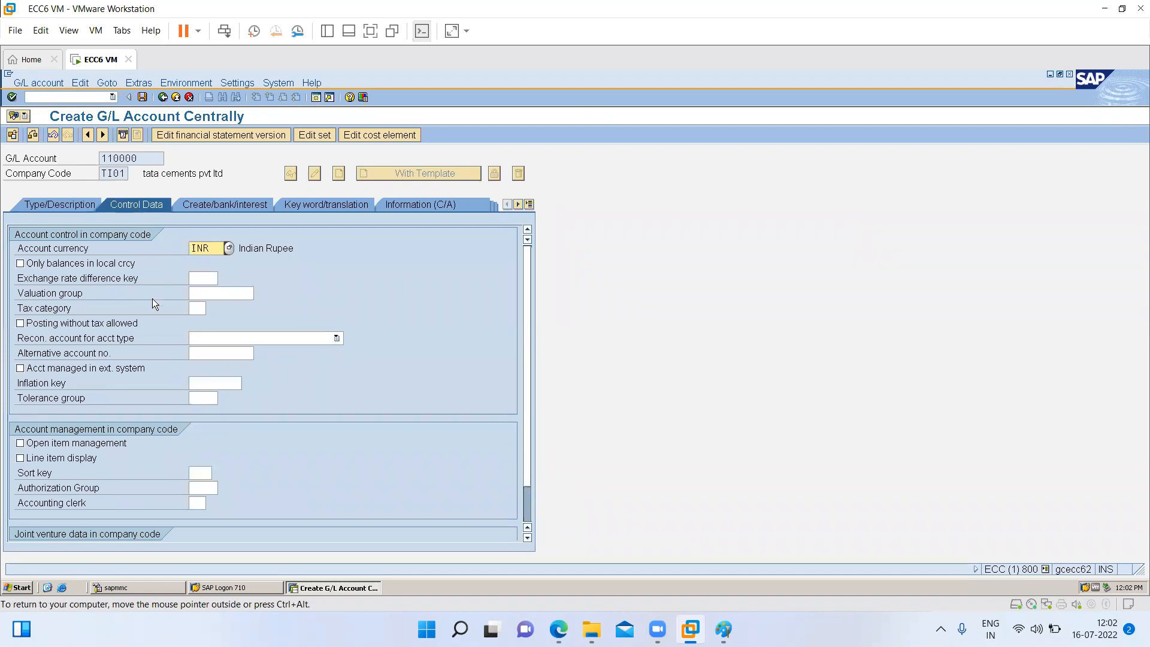
pyautogui.click(54, 262)
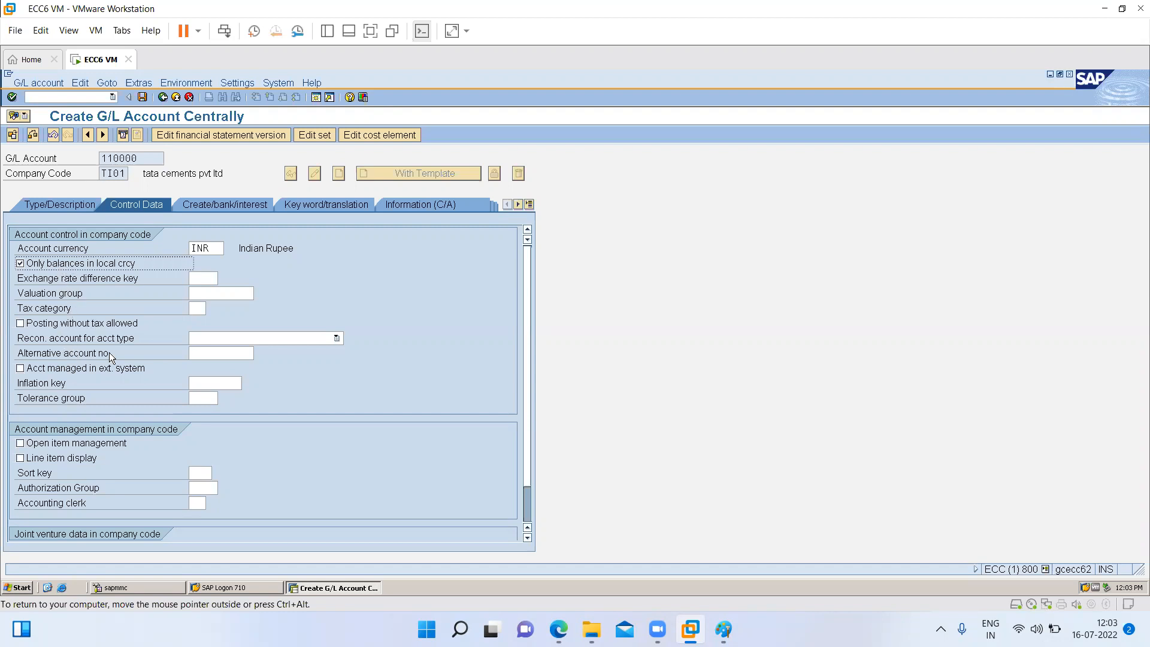
pyautogui.click(64, 459)
pyautogui.click(200, 475)
pyautogui.write('001')
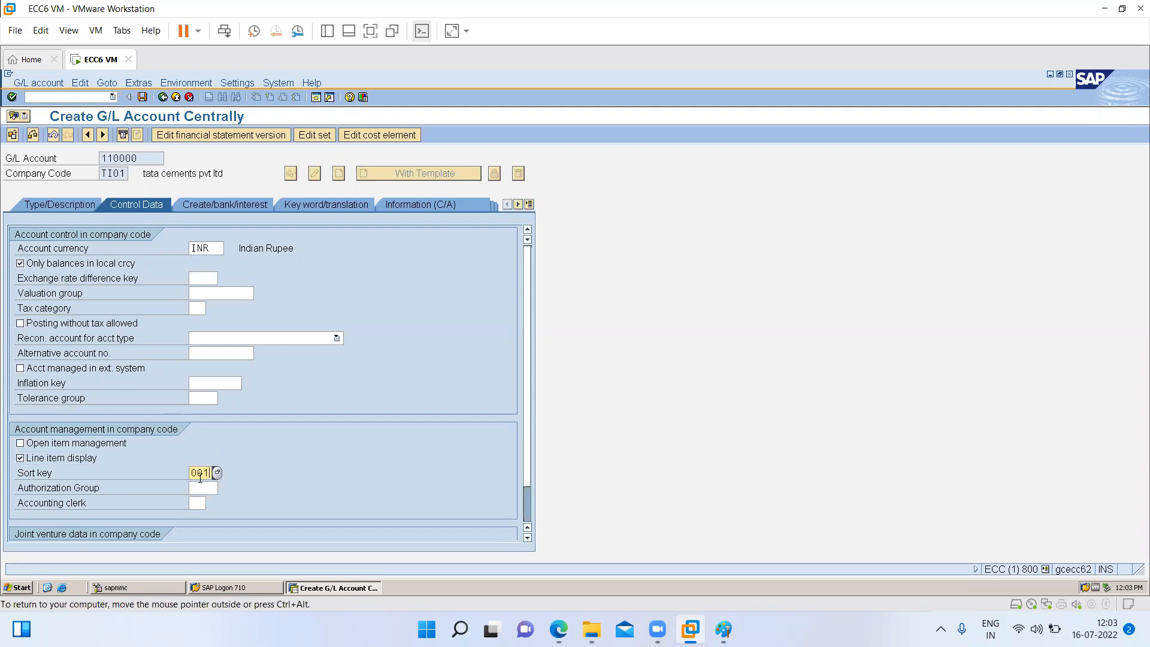
# - Set the field status group to G001, allow automatic posting only, and save G/L account 110000 for company code TI01
pyautogui.click(222, 204)
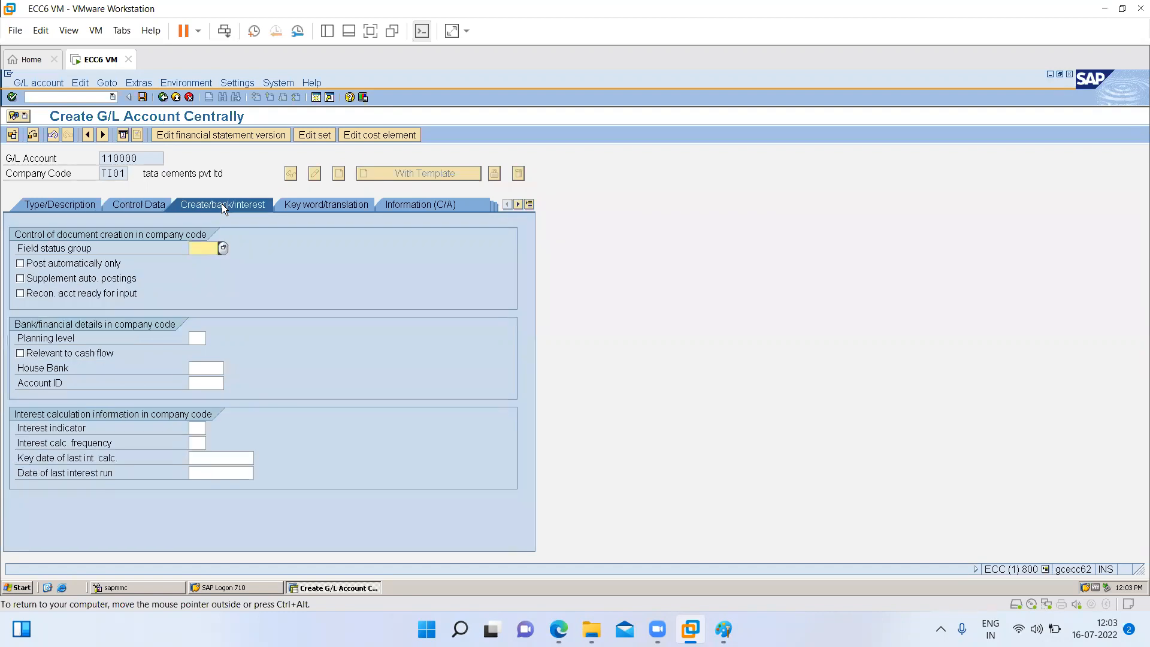
pyautogui.click(223, 248)
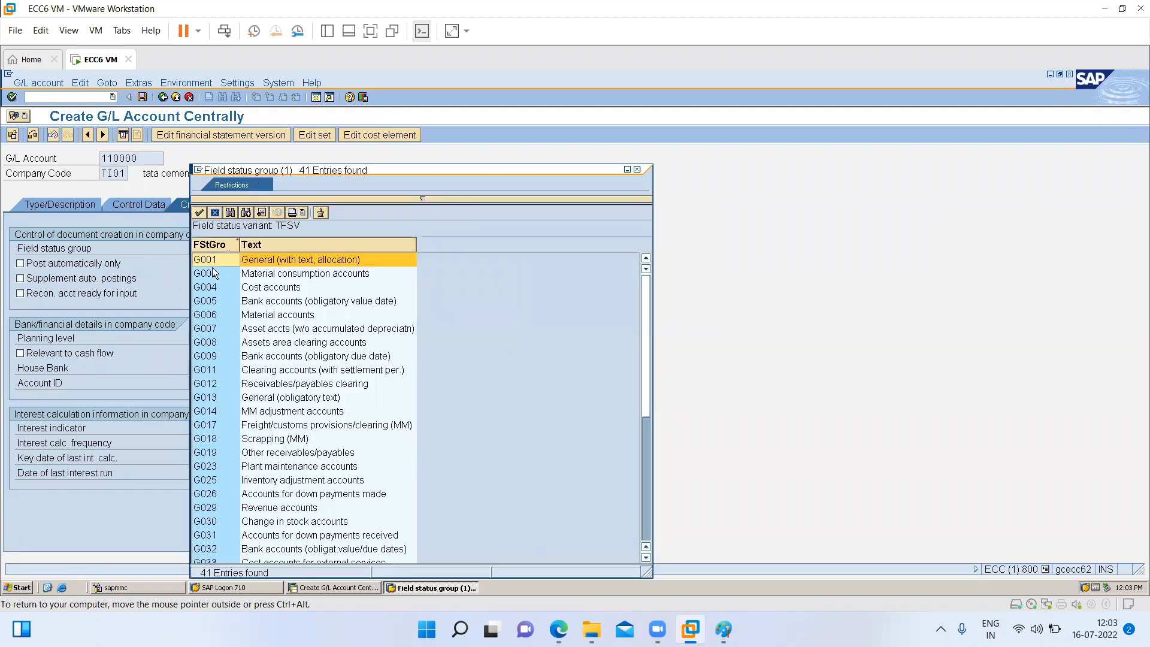
pyautogui.doubleClick(204, 262)
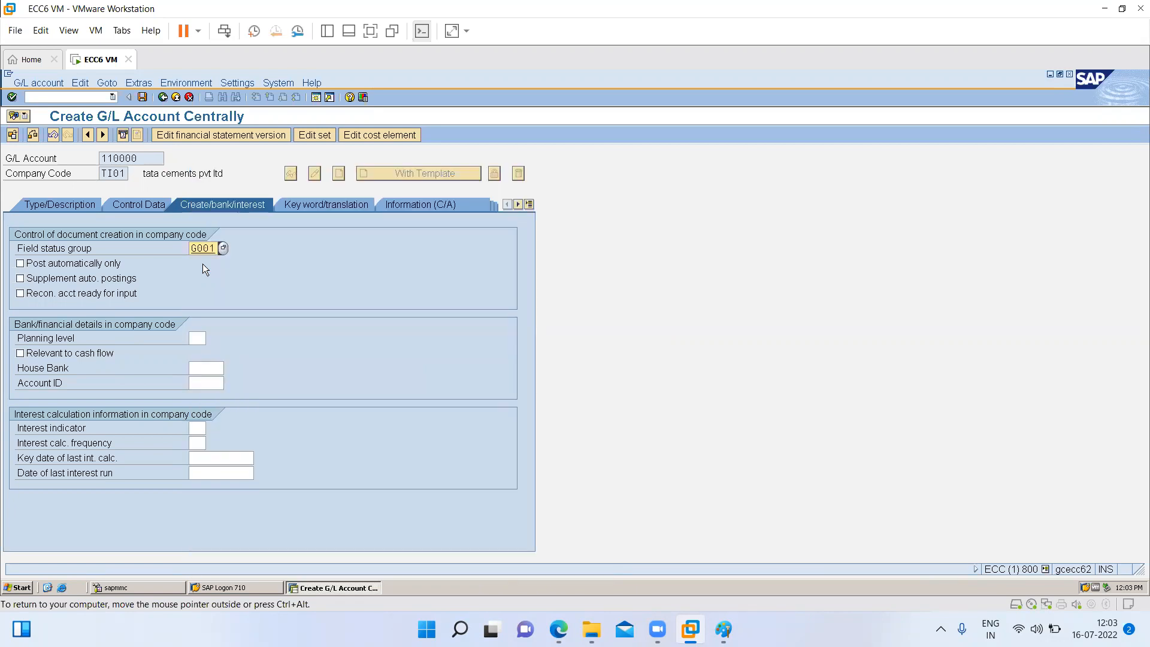
pyautogui.click(61, 265)
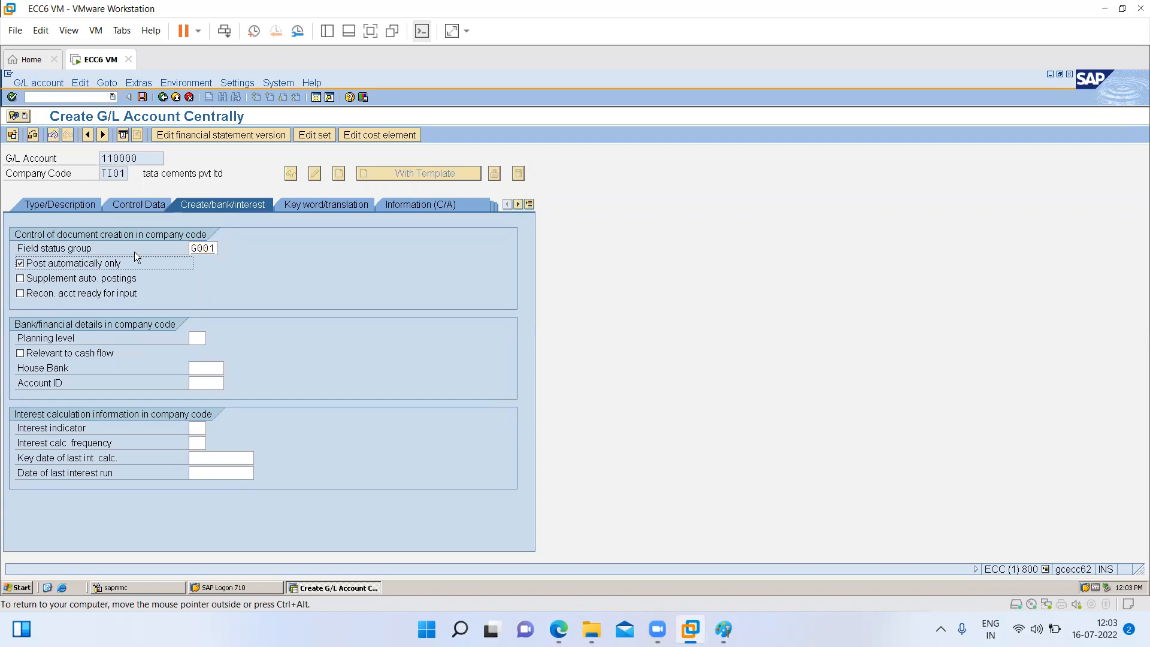
pyautogui.click(142, 98)
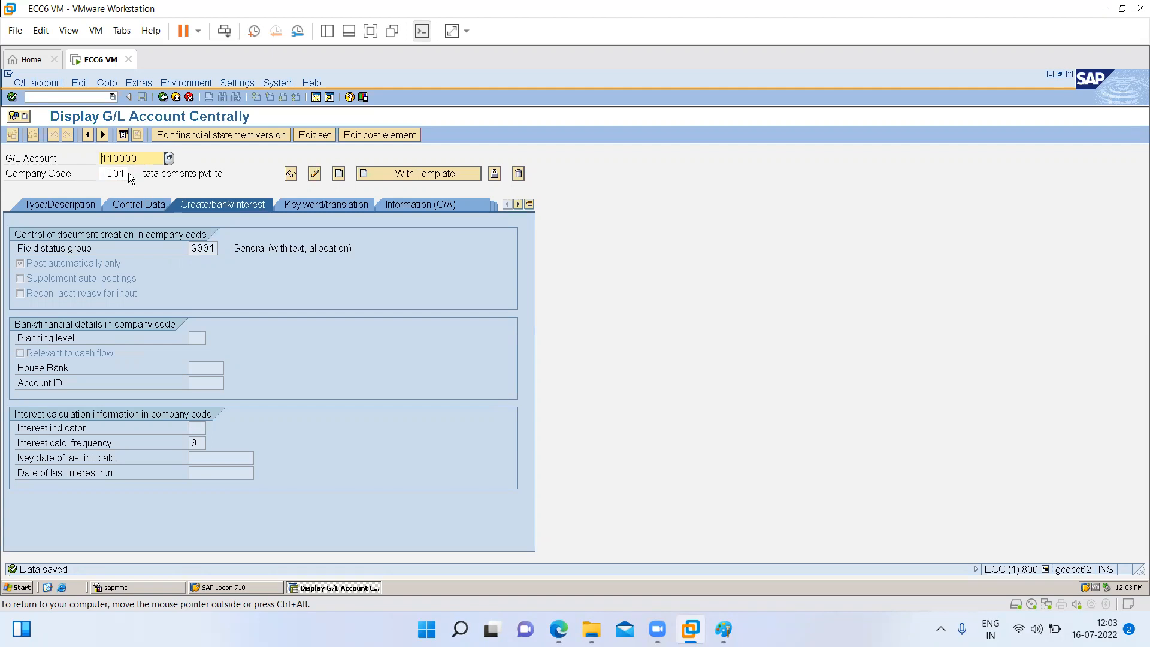
# - Create G/L account 110000 for company code TI02 with account 110000 of company code TI01 as template, and save it
pyautogui.moveTo(125, 172); pyautogui.dragTo(9, 170)
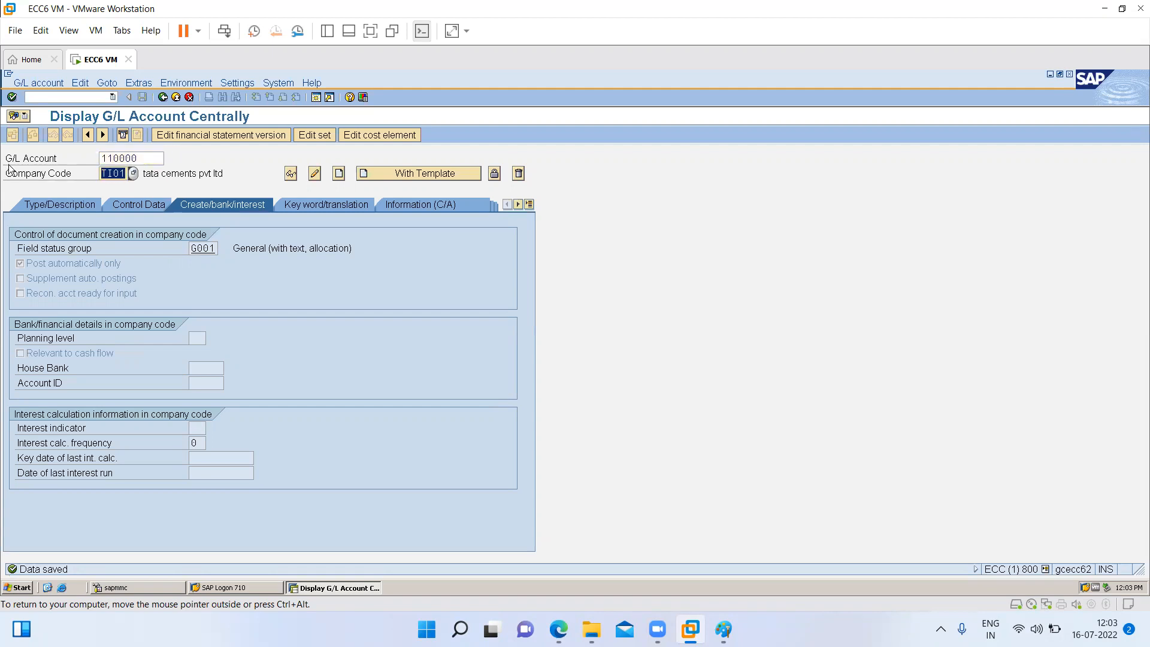
pyautogui.write('ti02')
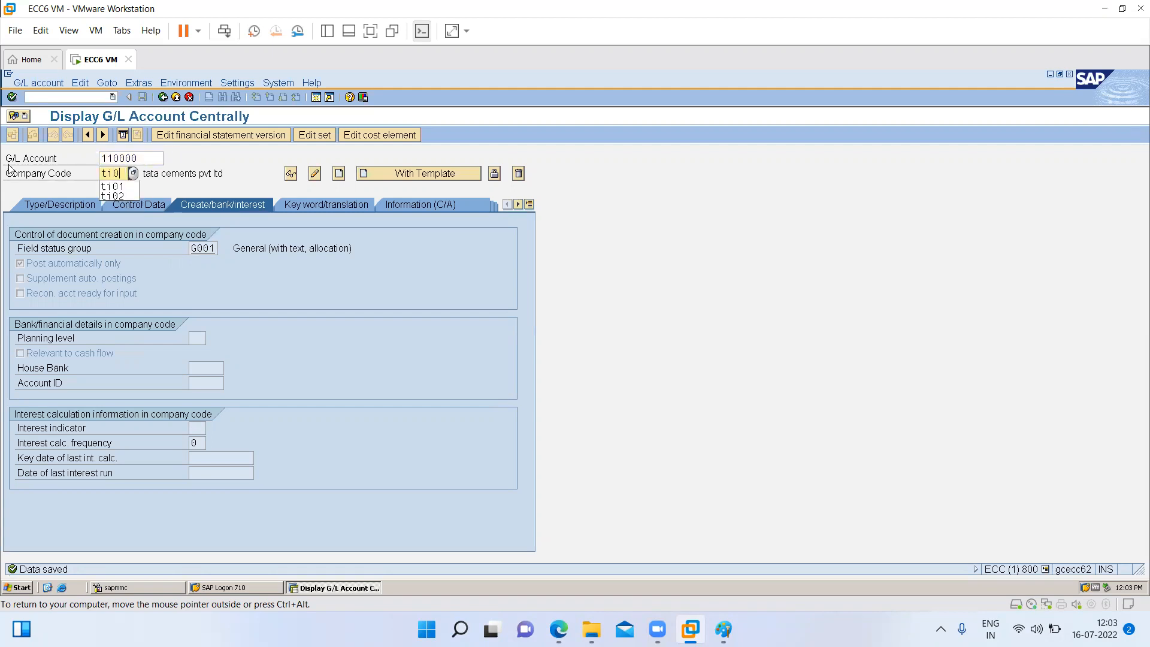
pyautogui.click(381, 179)
pyautogui.write('110000')
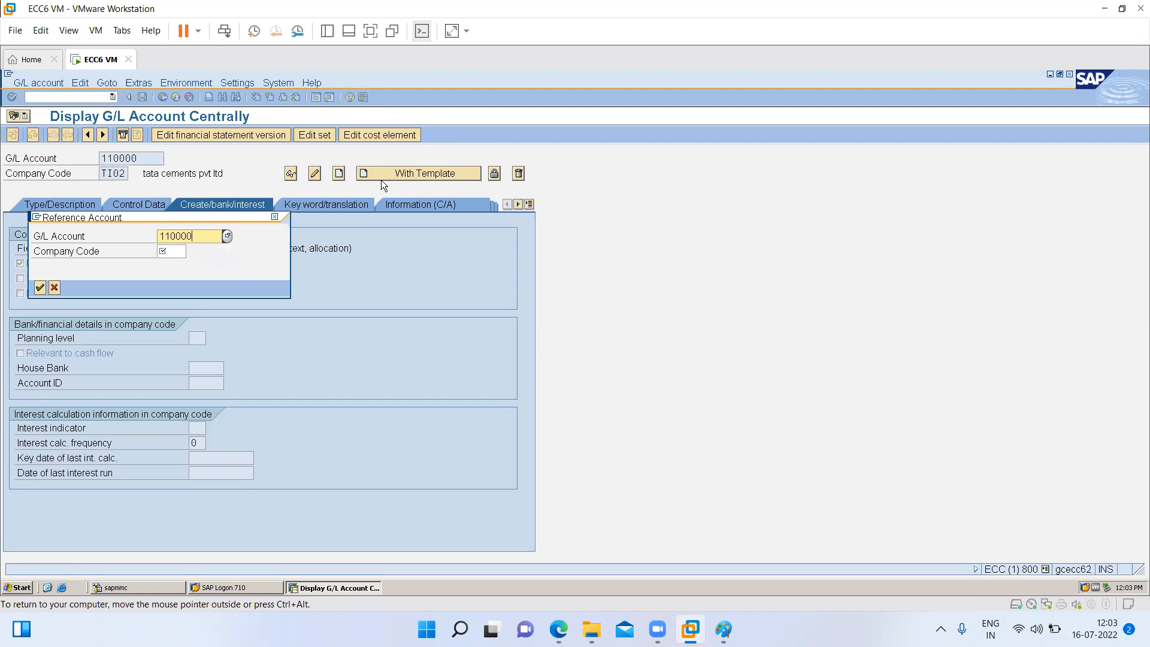
pyautogui.press('Tab')
pyautogui.write('t101')
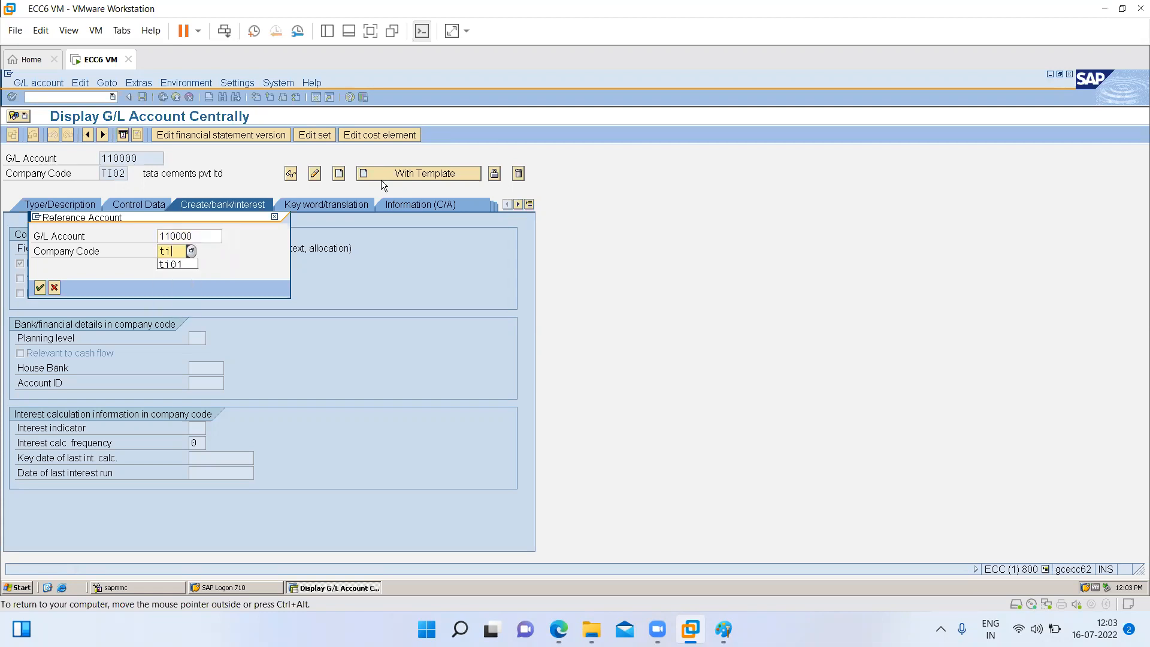
pyautogui.press('Return')
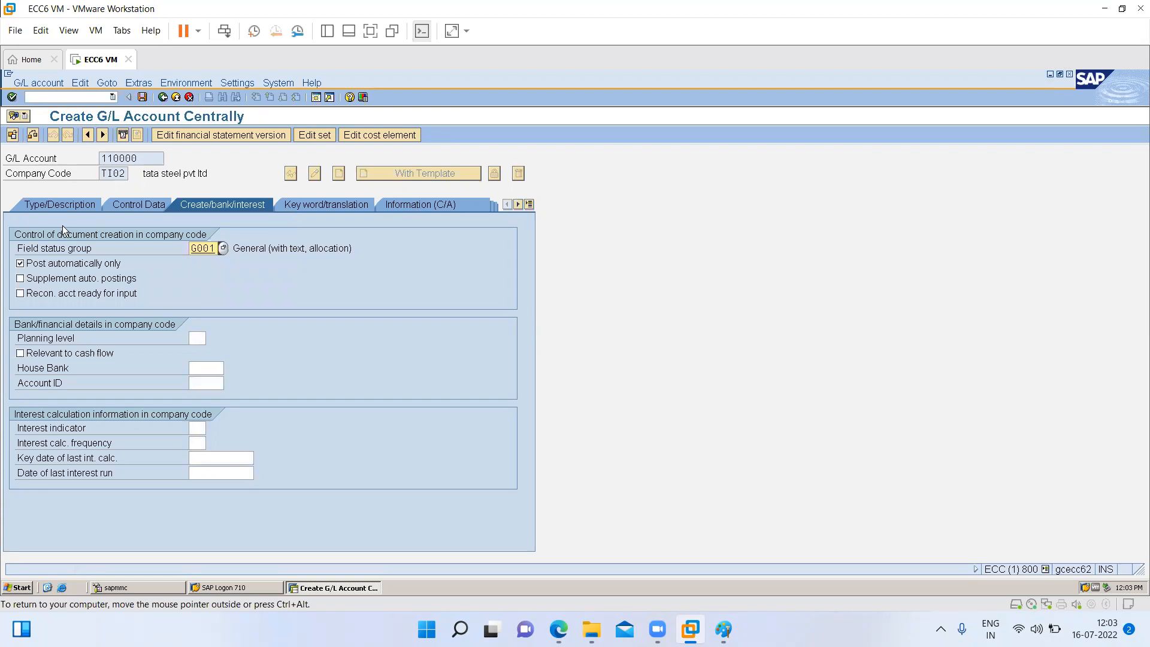
pyautogui.click(141, 98)
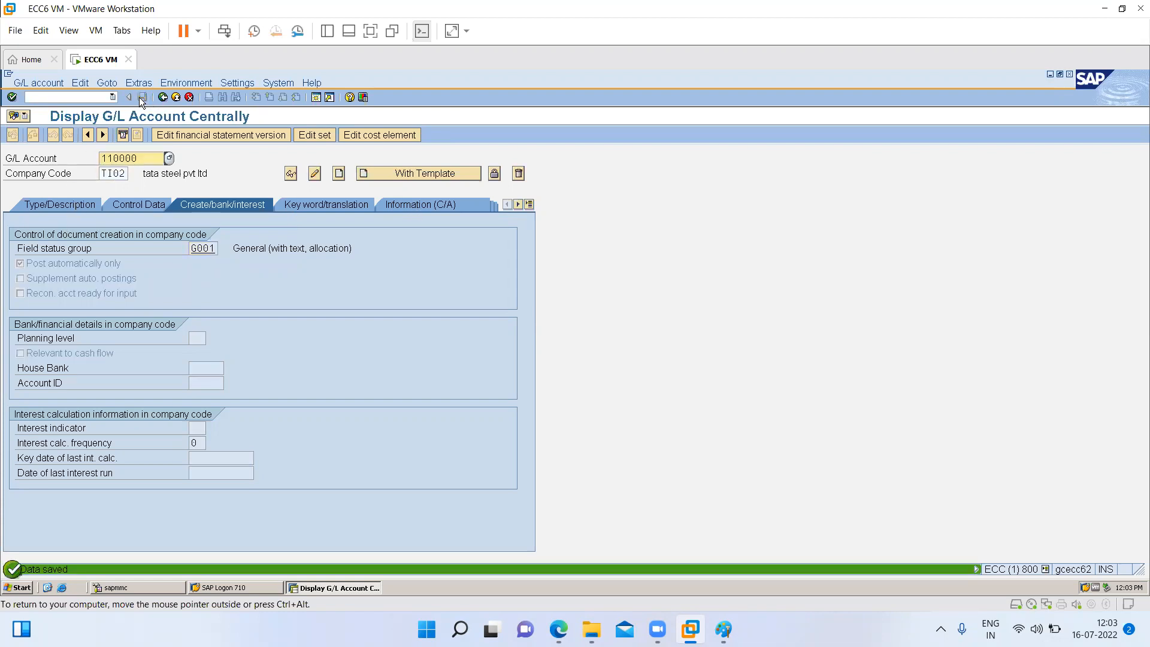
# - Create G/L account 110000 for company code TS01 from the template of company code TI01 and save it
pyautogui.click(126, 174)
pyautogui.press('BackSpace')
pyautogui.press('BackSpace')
pyautogui.press('BackSpace')
pyautogui.write('ws')
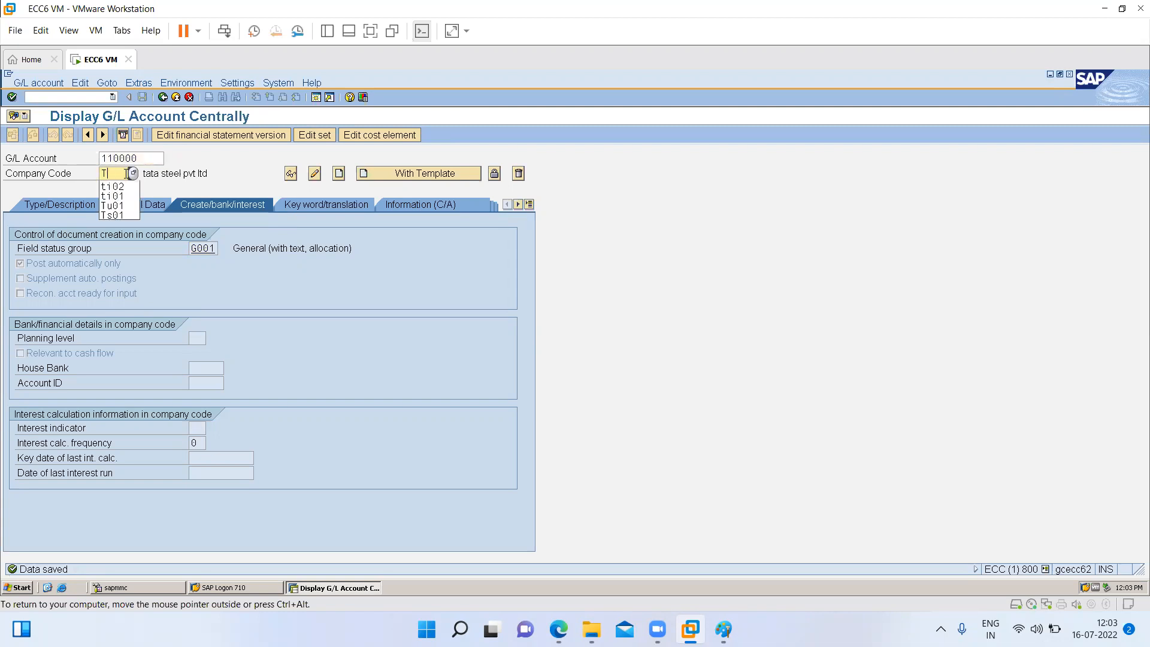
pyautogui.press('BackSpace')
pyautogui.press('BackSpace')
pyautogui.write('s01')
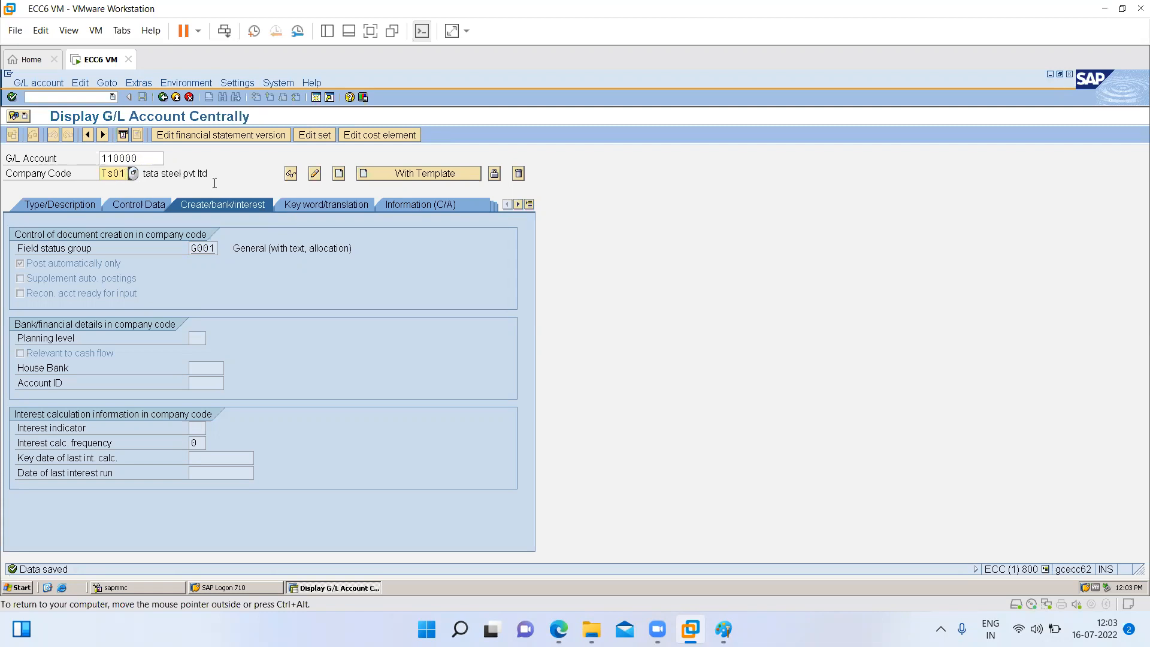
pyautogui.press('Return')
pyautogui.click(375, 174)
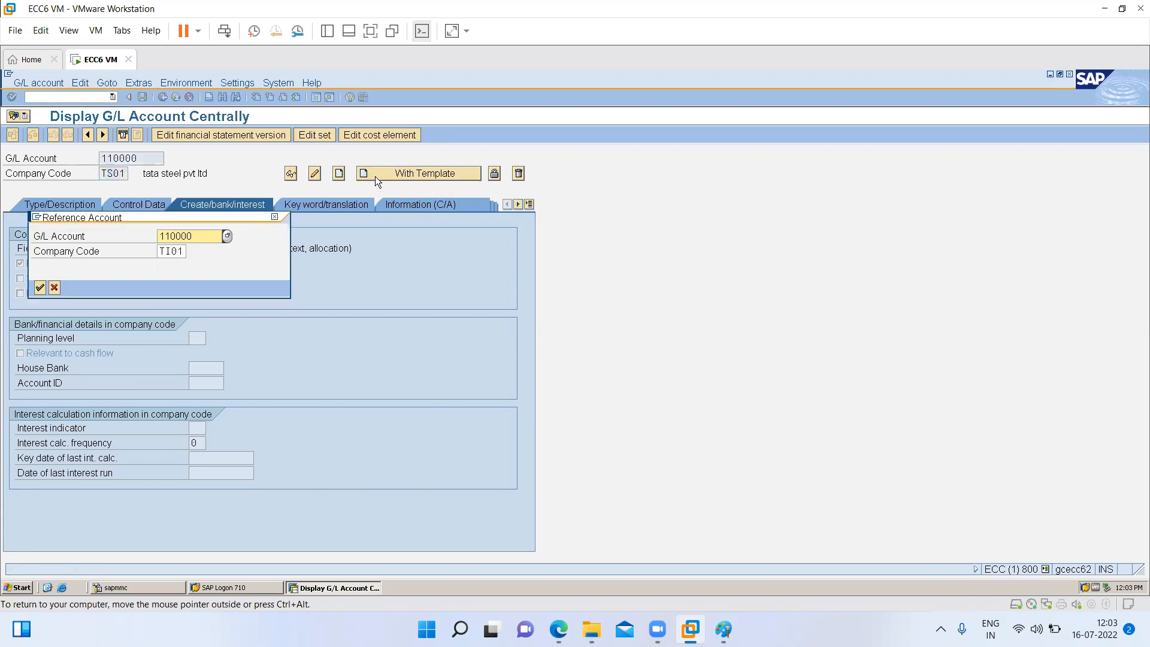
pyautogui.press('Return')
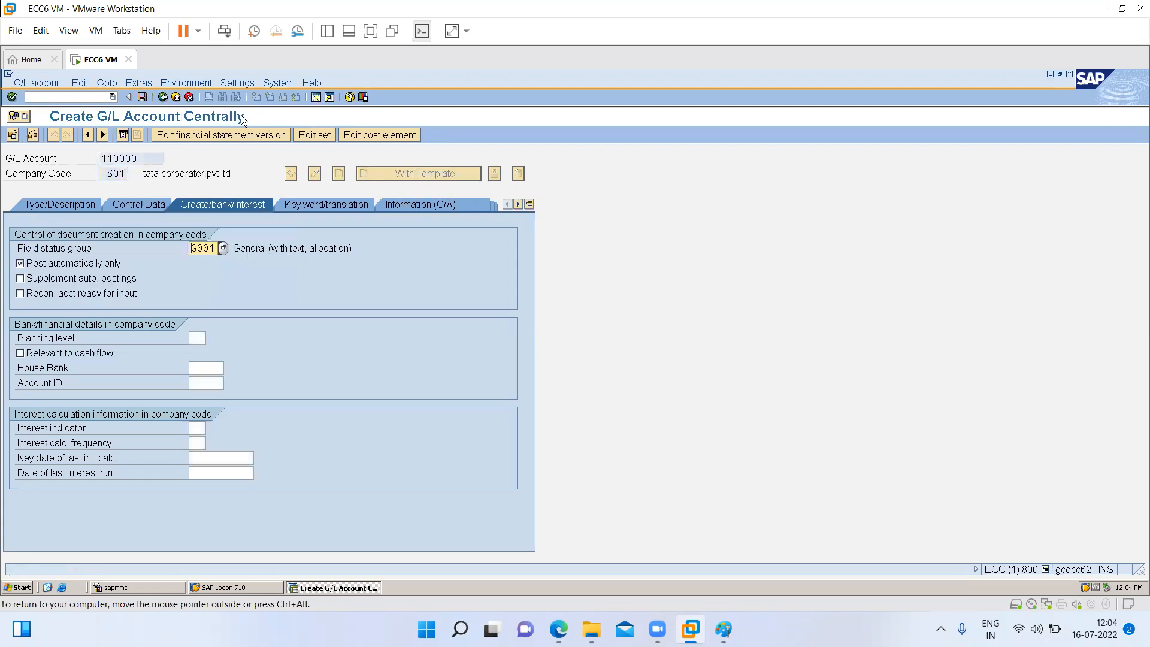
pyautogui.click(147, 97)
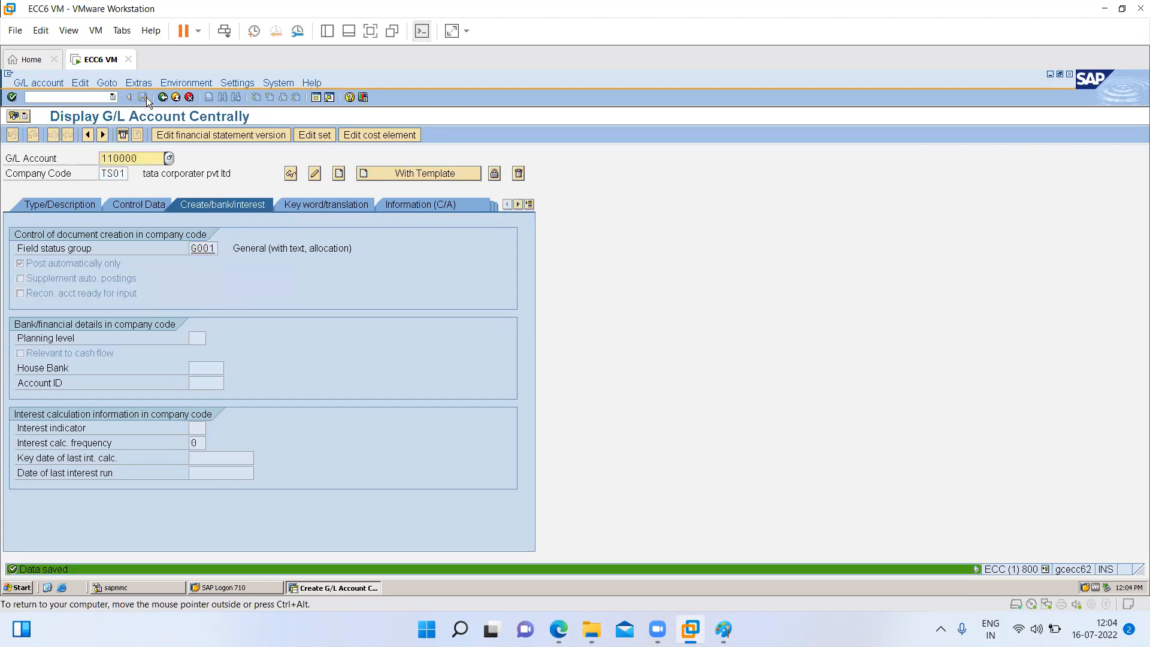
# - Create G/L account 110000 for company code TU01 with account 110000 of company code TI01 as template, and save it
pyautogui.click(123, 174)
pyautogui.press('BackSpace')
pyautogui.press('BackSpace')
pyautogui.press('BackSpace')
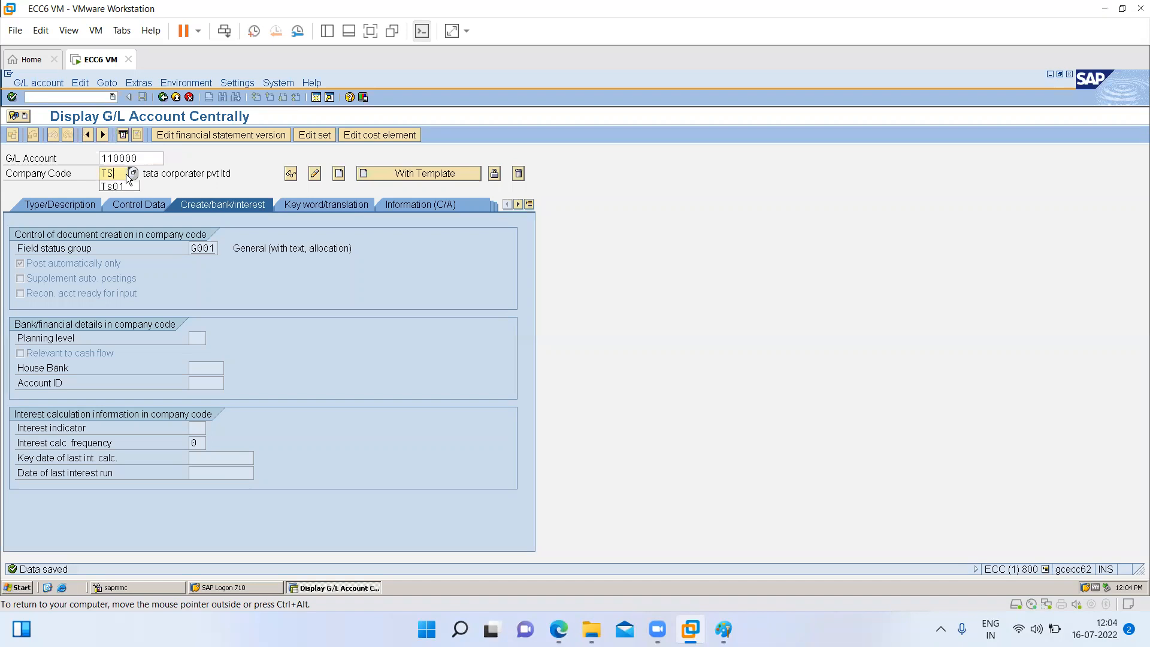
pyautogui.write('u01')
pyautogui.click(387, 173)
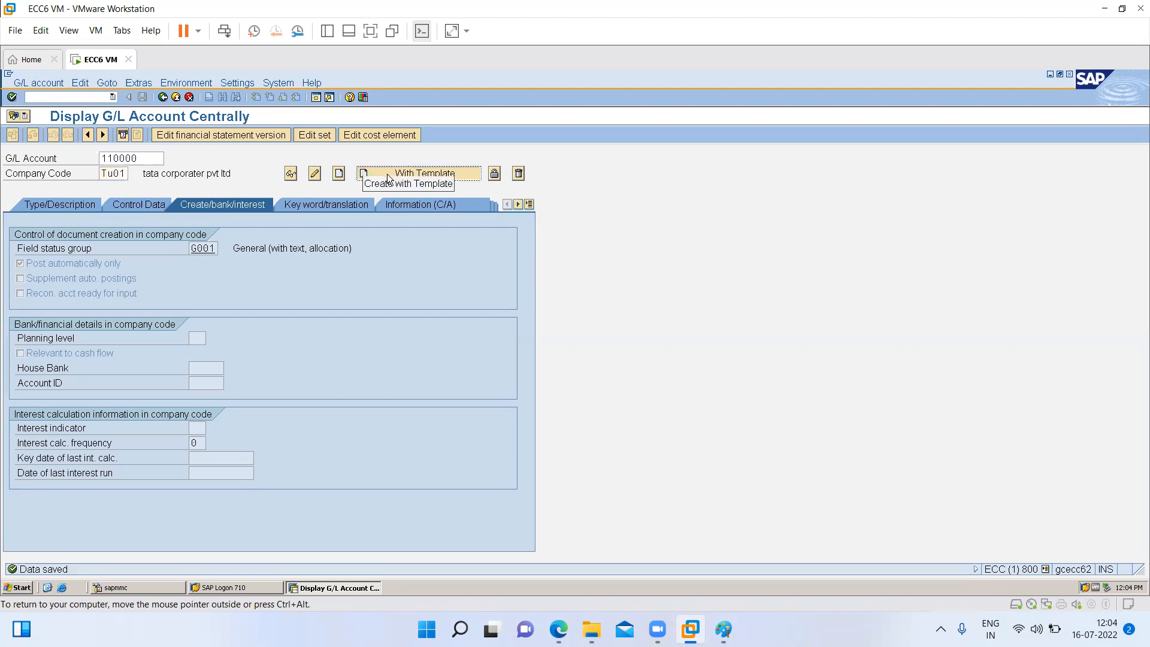
pyautogui.click(141, 97)
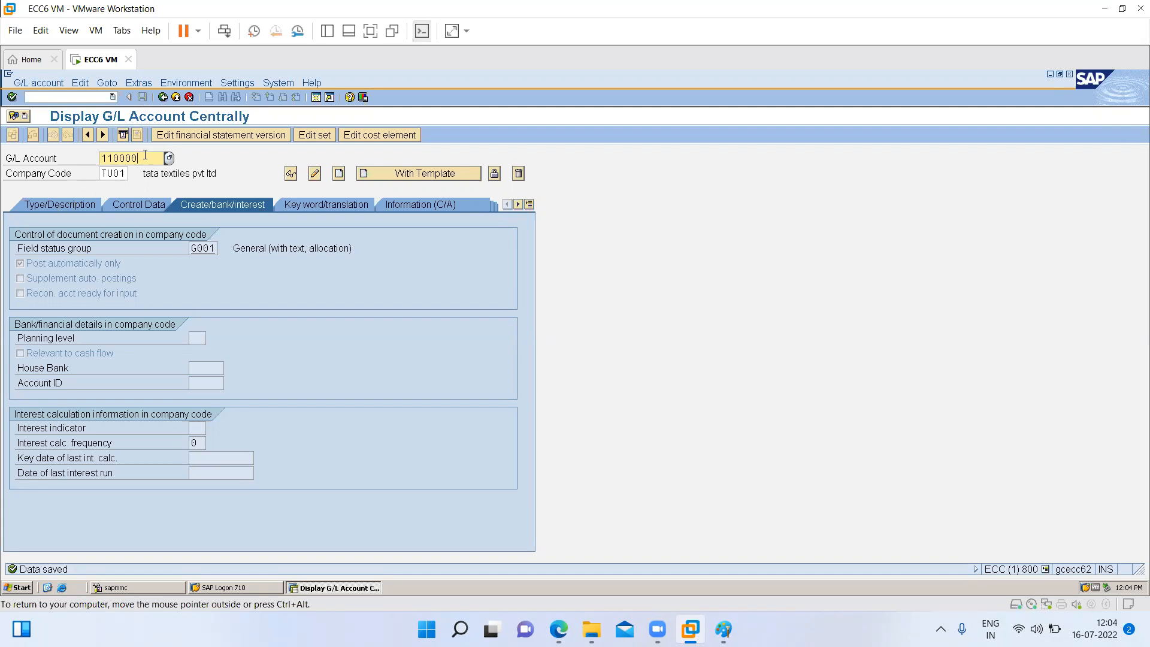
# - Start creating G/L account 240000 for company code TI01 as a balance sheet account in account group CASH & Bank
pyautogui.moveTo(145, 154); pyautogui.dragTo(101, 158)
pyautogui.write('240000')
pyautogui.press('Tab')
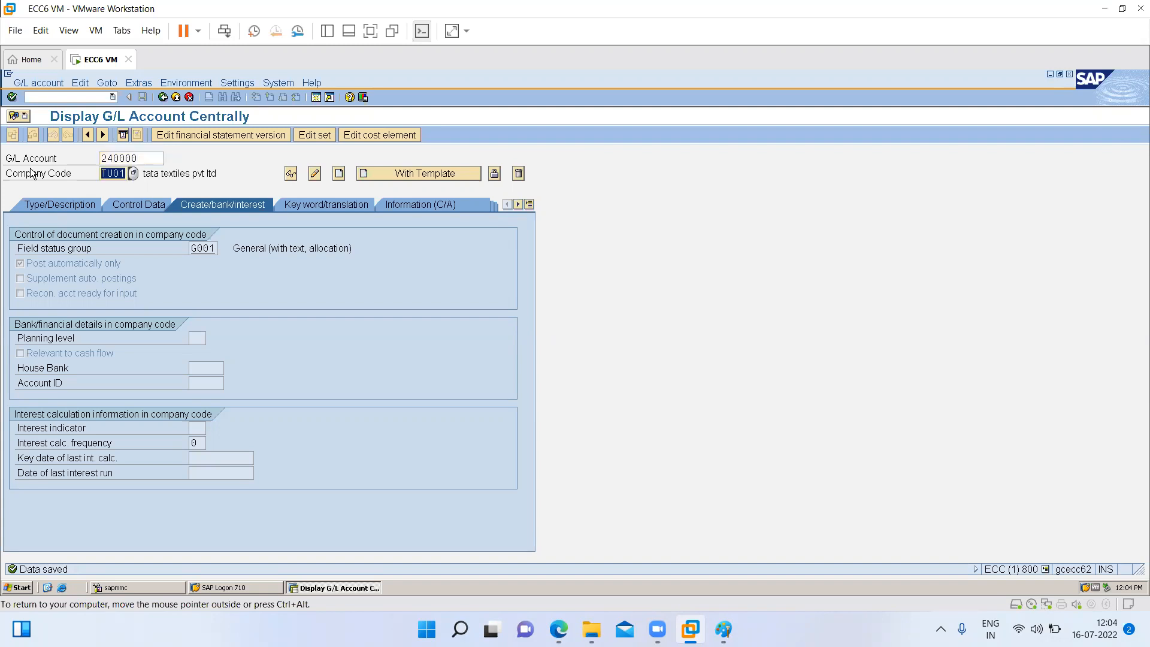
pyautogui.write('ti01')
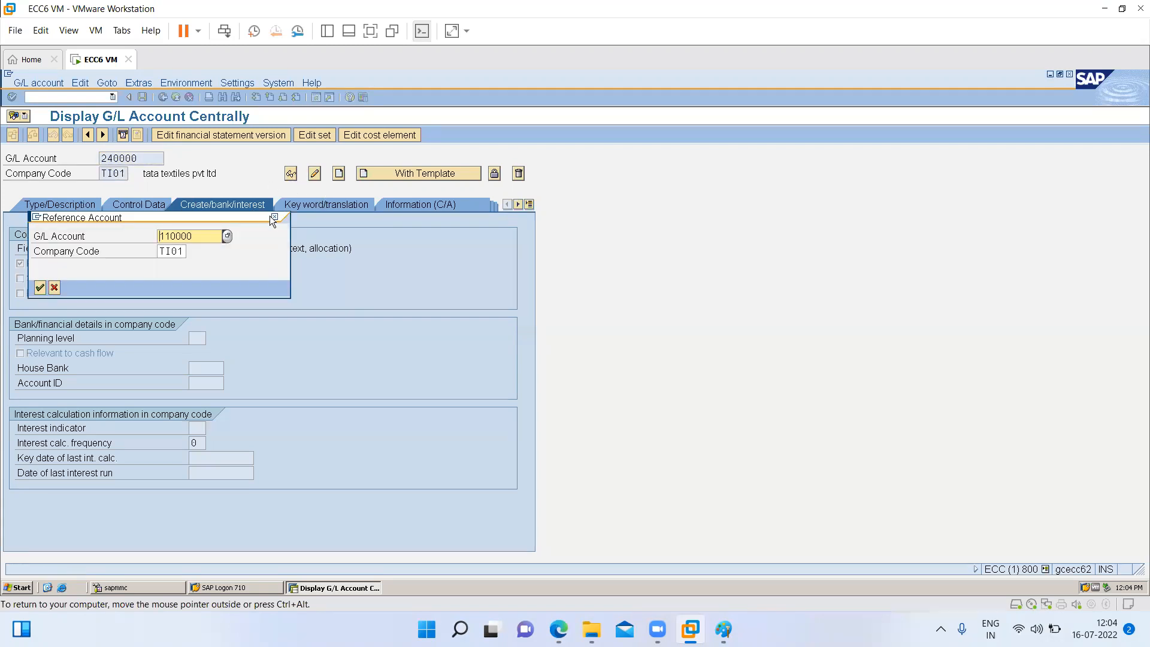
pyautogui.press('Return')
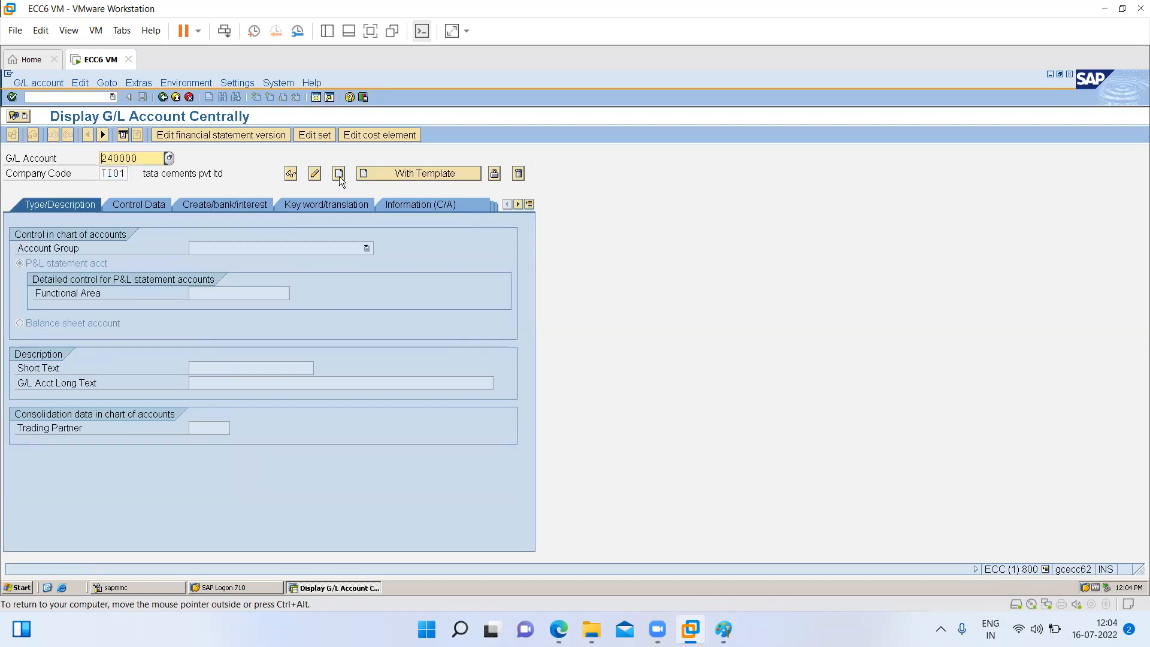
pyautogui.click(231, 249)
pyautogui.click(221, 282)
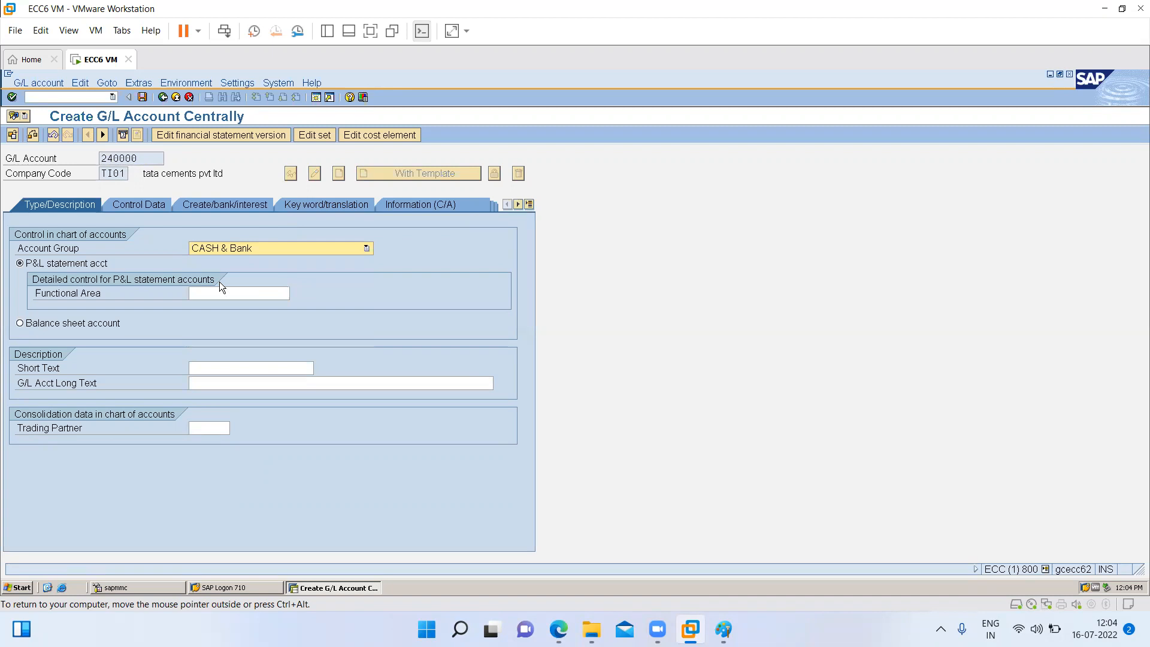
pyautogui.click(89, 321)
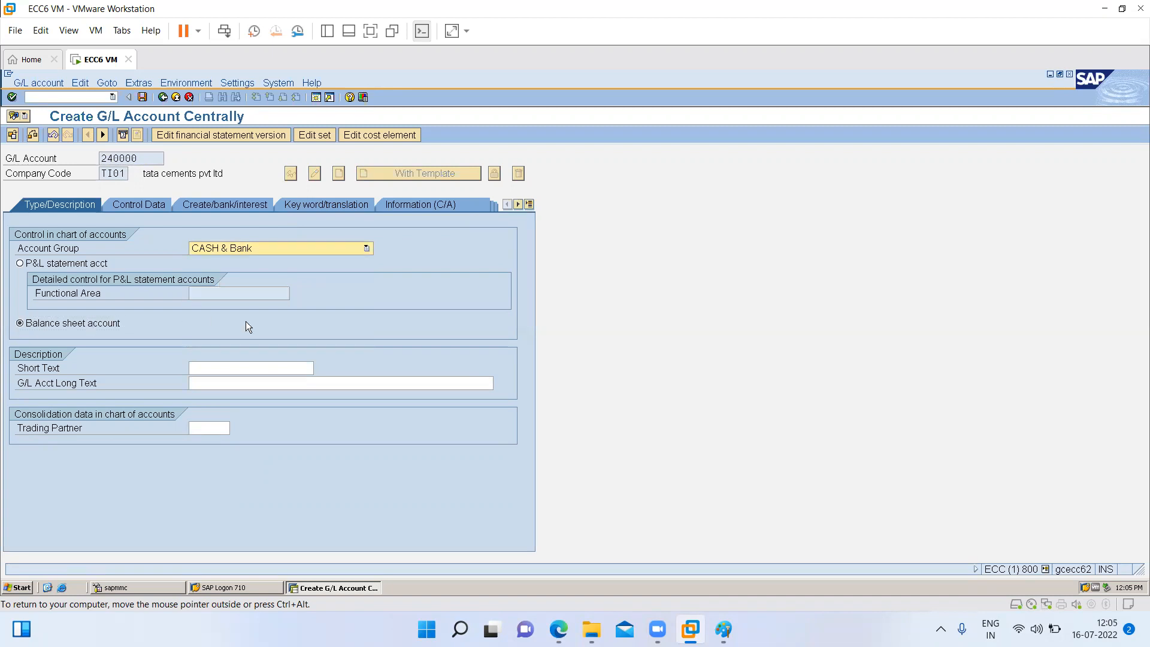
# - Enter "cash account" as both the short text and the long text of G/L account 240000
pyautogui.click(229, 366)
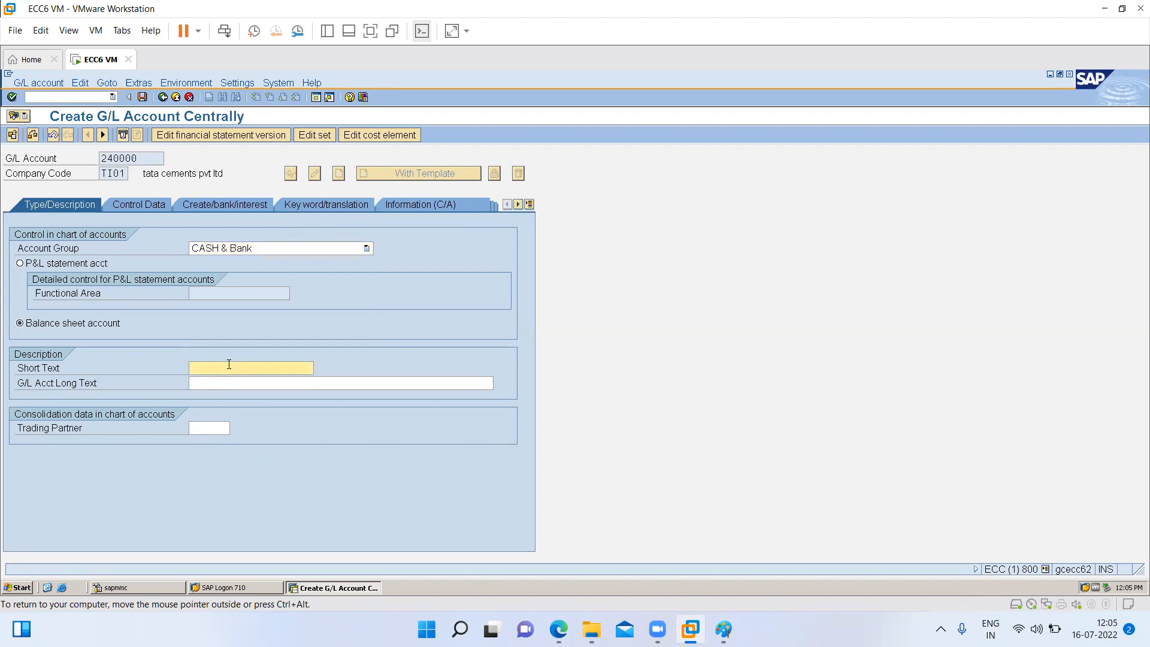
pyautogui.write('cash account')
pyautogui.press('Tab')
pyautogui.write('cash')
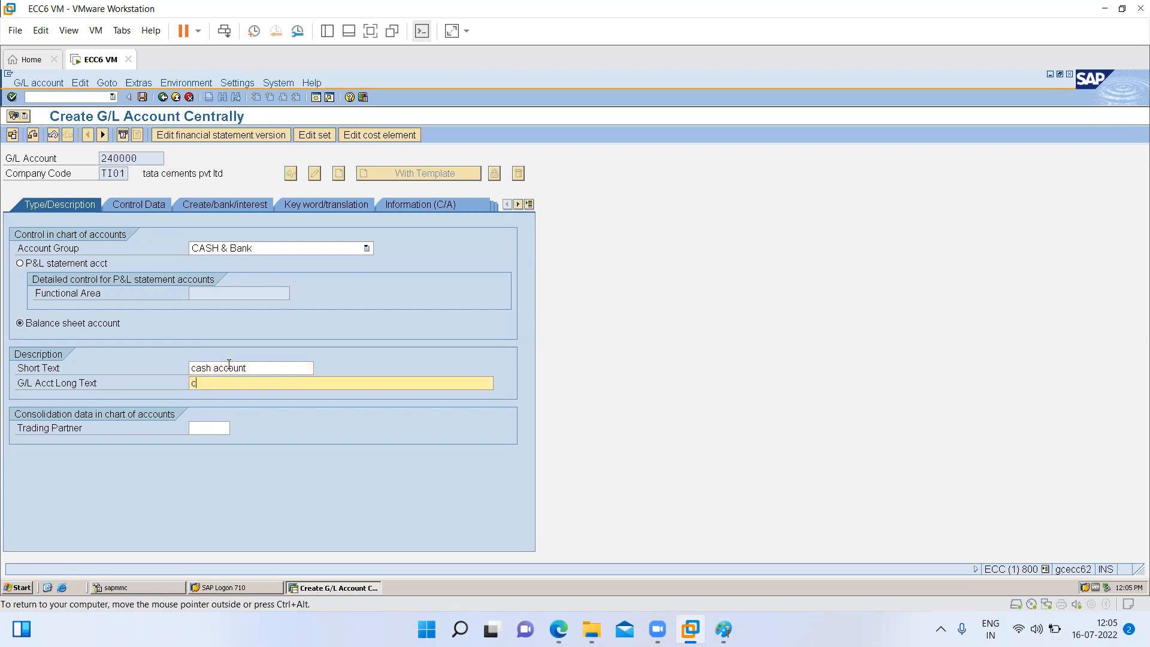
pyautogui.write(' accouint')
pyautogui.press('BackSpace')
pyautogui.press('BackSpace')
pyautogui.press('BackSpace')
pyautogui.write('nt')
# - In the control data of account 240000, enable line item display and set the sort key to 027
pyautogui.click(140, 206)
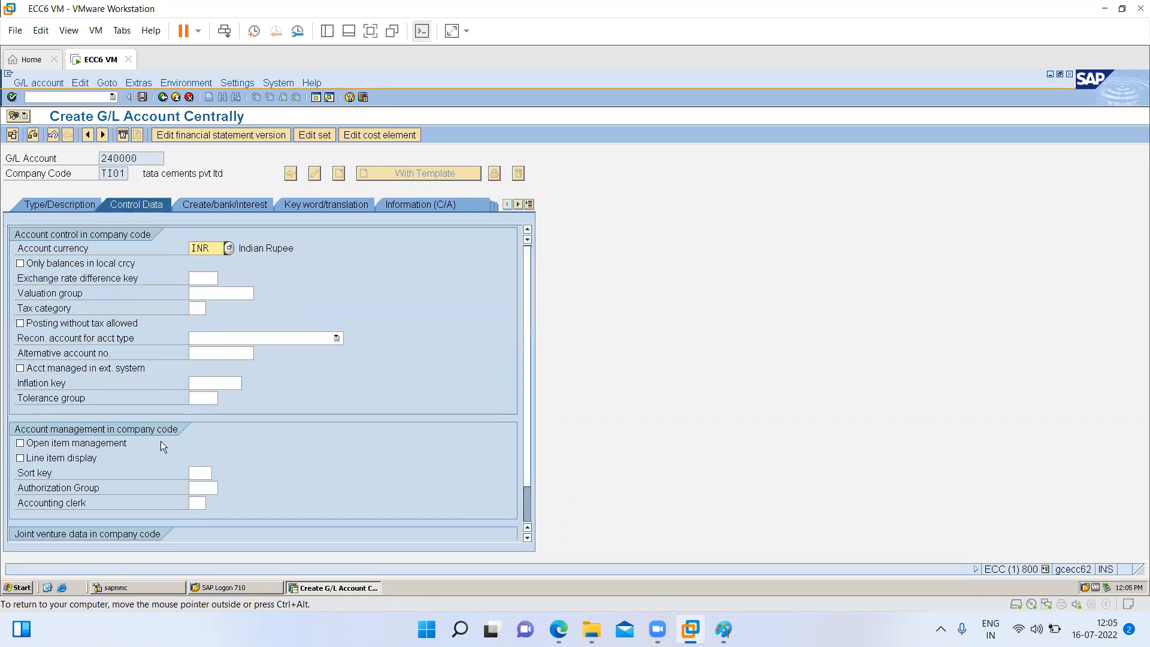
pyautogui.click(54, 458)
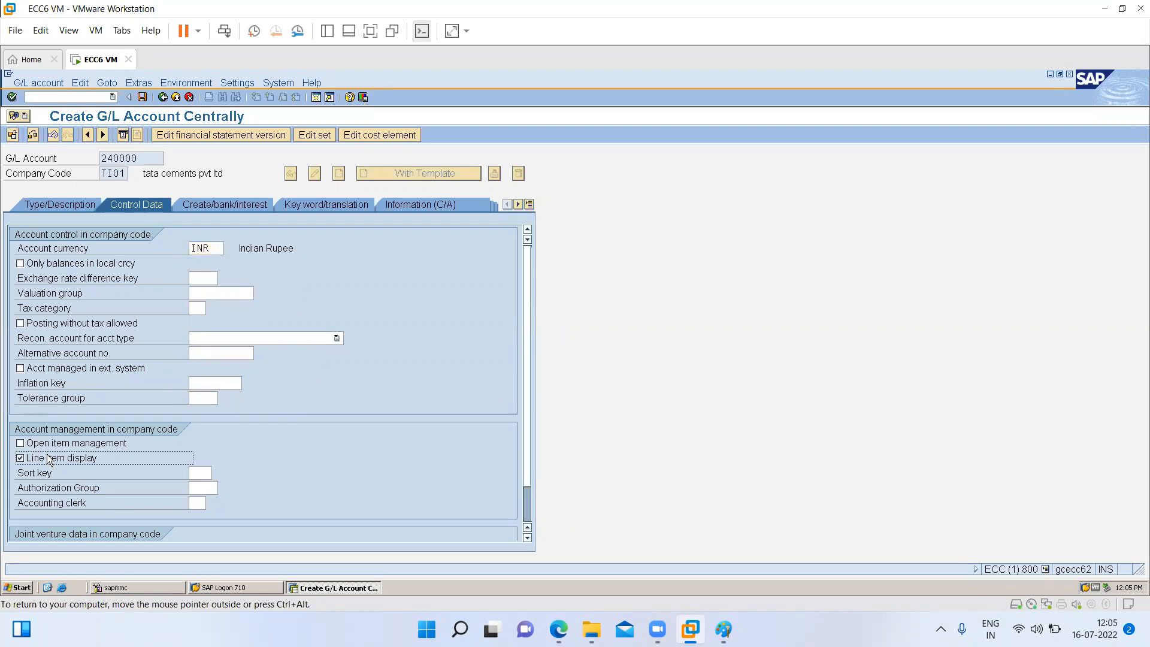
pyautogui.click(198, 471)
pyautogui.write('027')
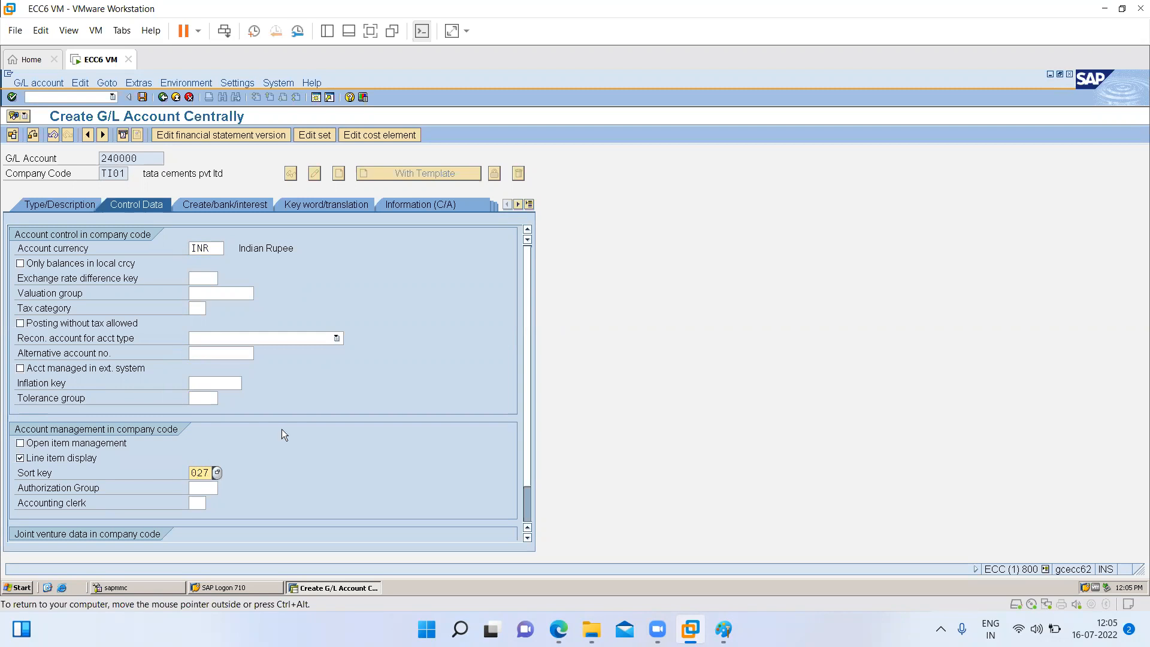
pyautogui.click(69, 204)
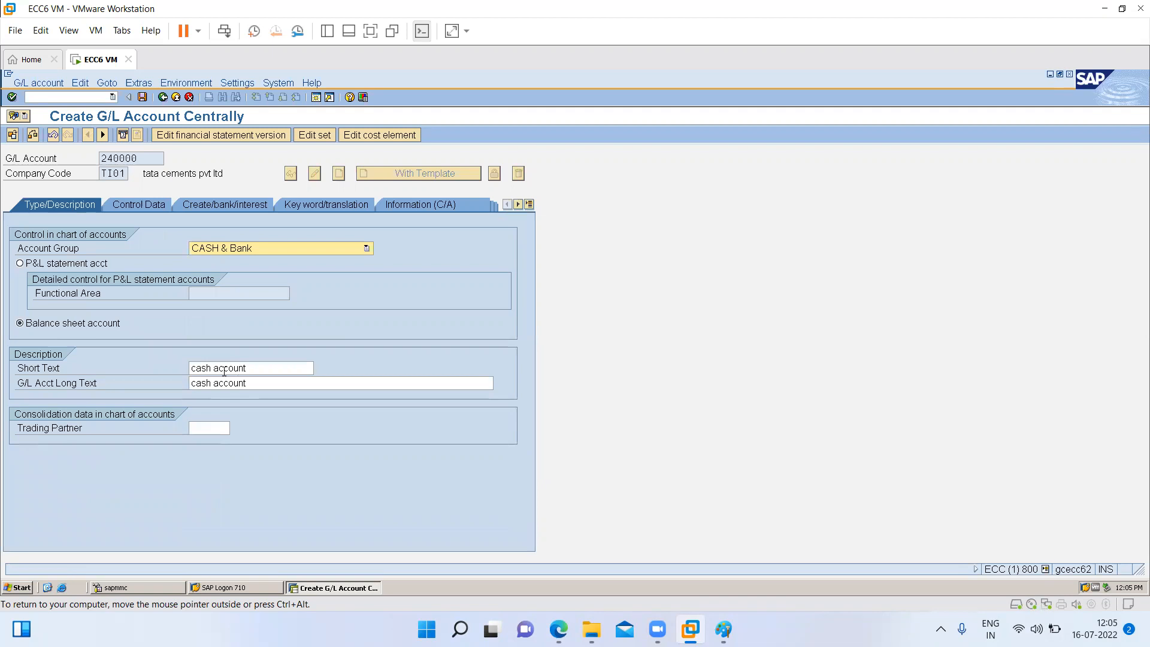
pyautogui.click(145, 206)
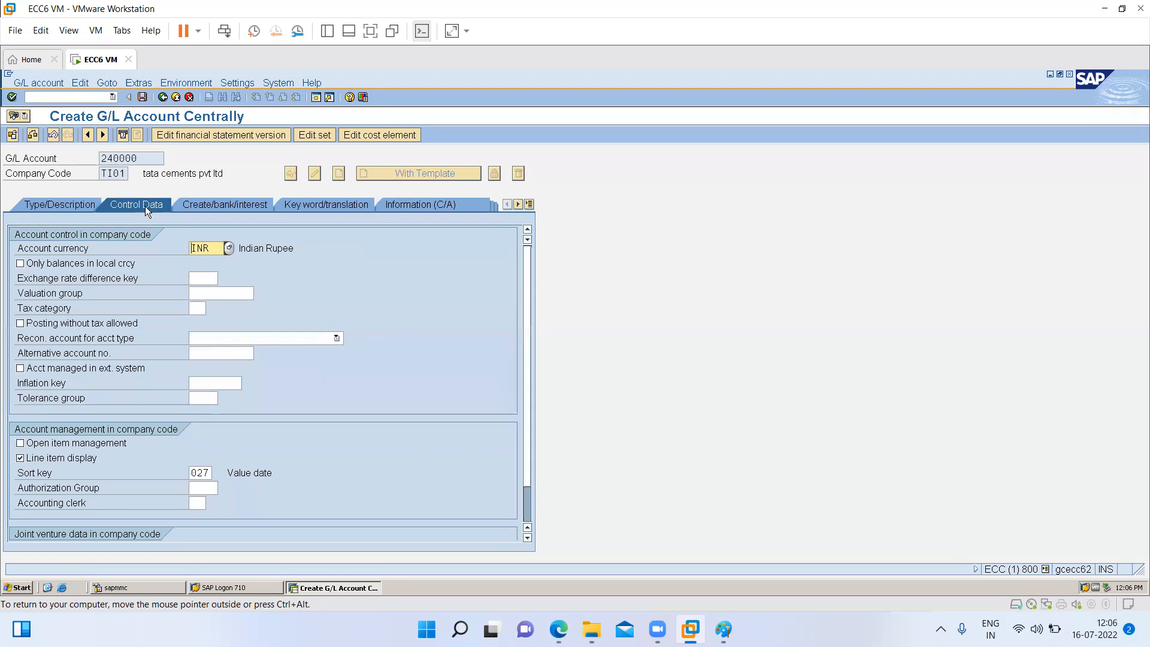
# - Set the field status group to G005, mark the account relevant to cash flow, and save G/L account 240000 for company code TI01
pyautogui.click(201, 206)
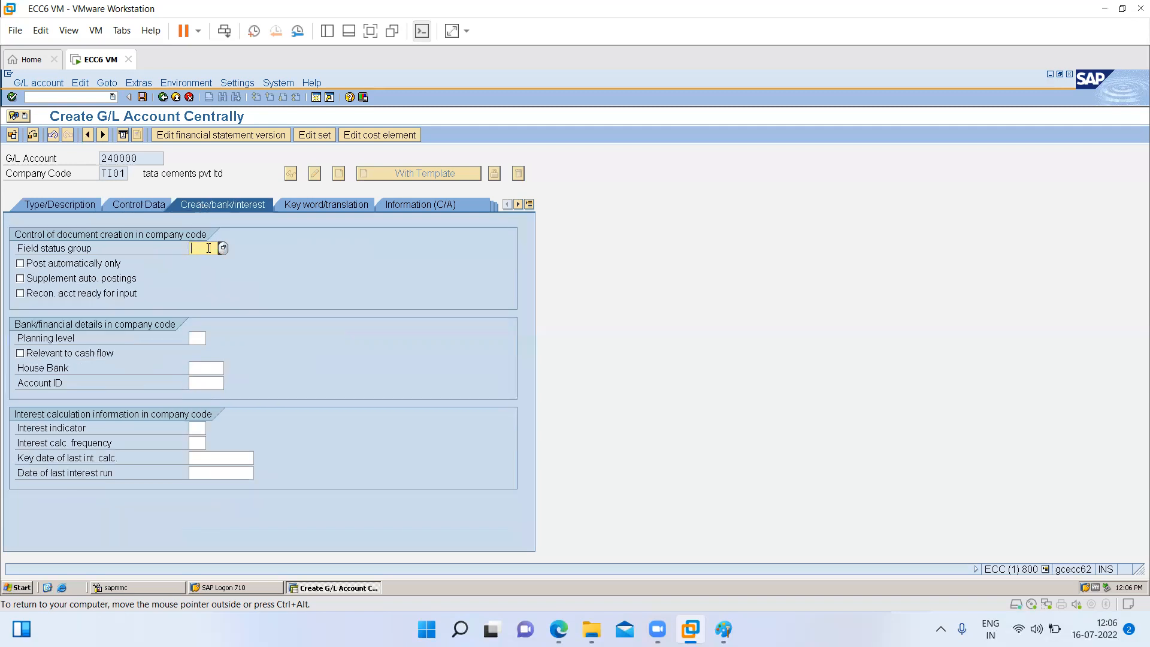
pyautogui.click(222, 249)
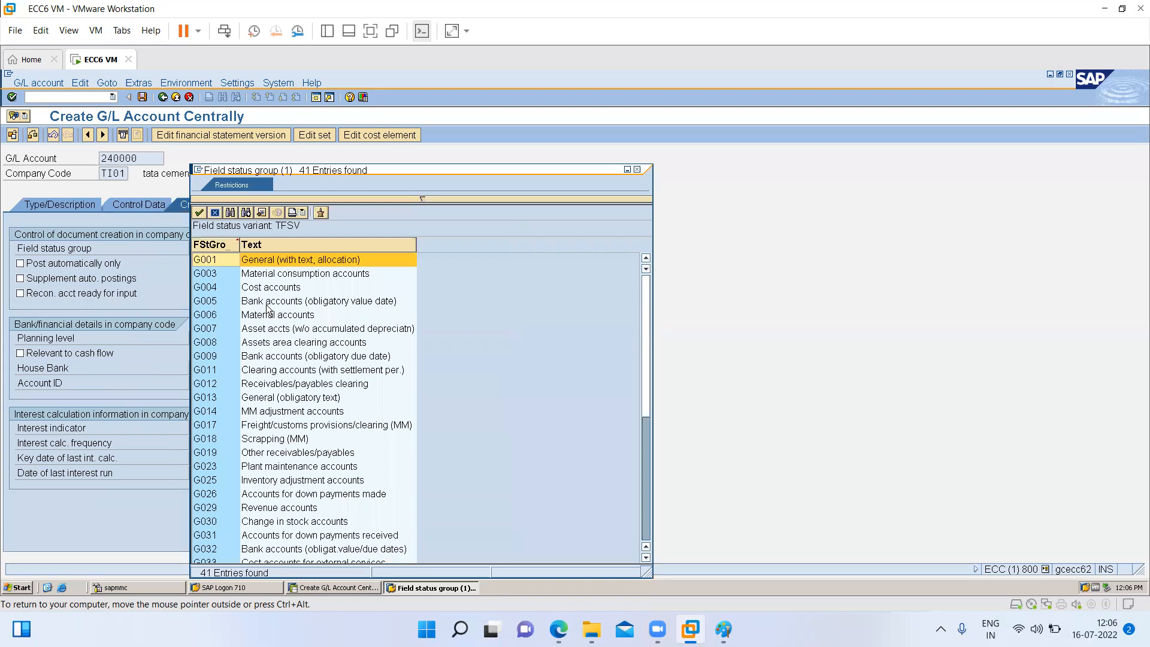
pyautogui.doubleClick(268, 302)
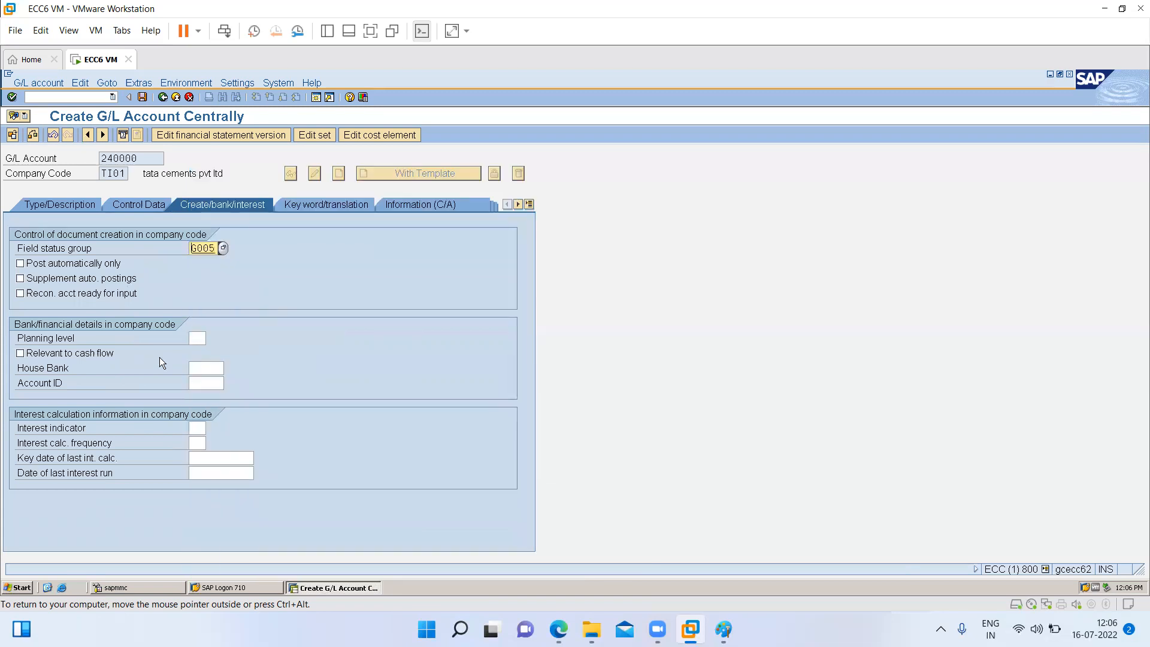
pyautogui.click(88, 354)
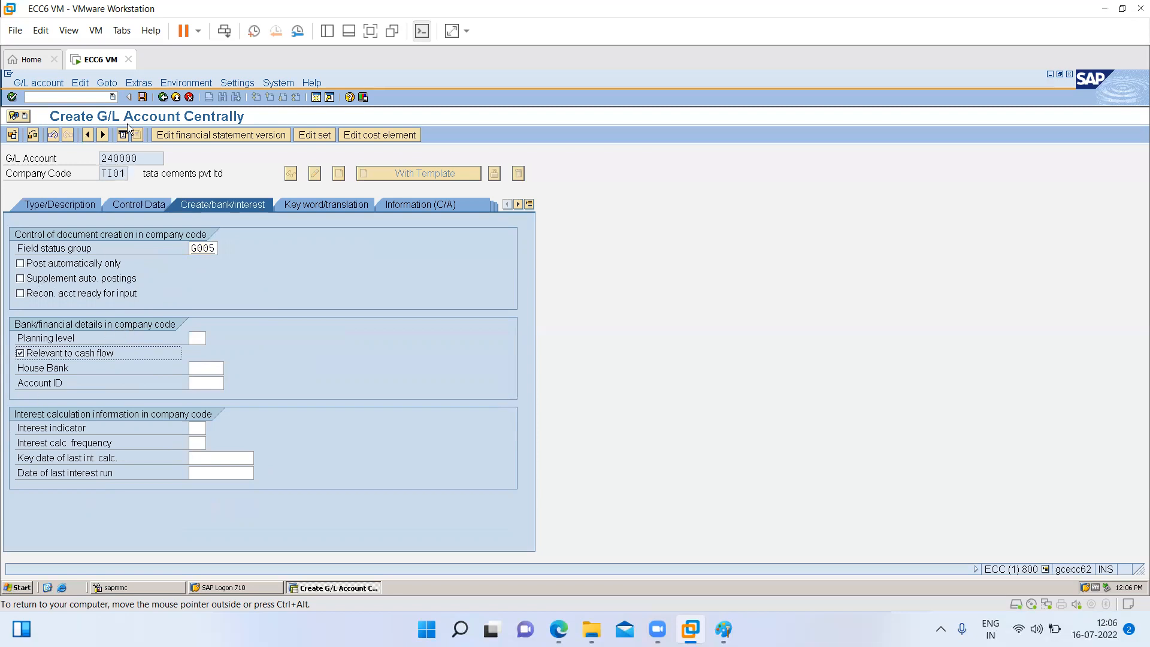
pyautogui.click(142, 98)
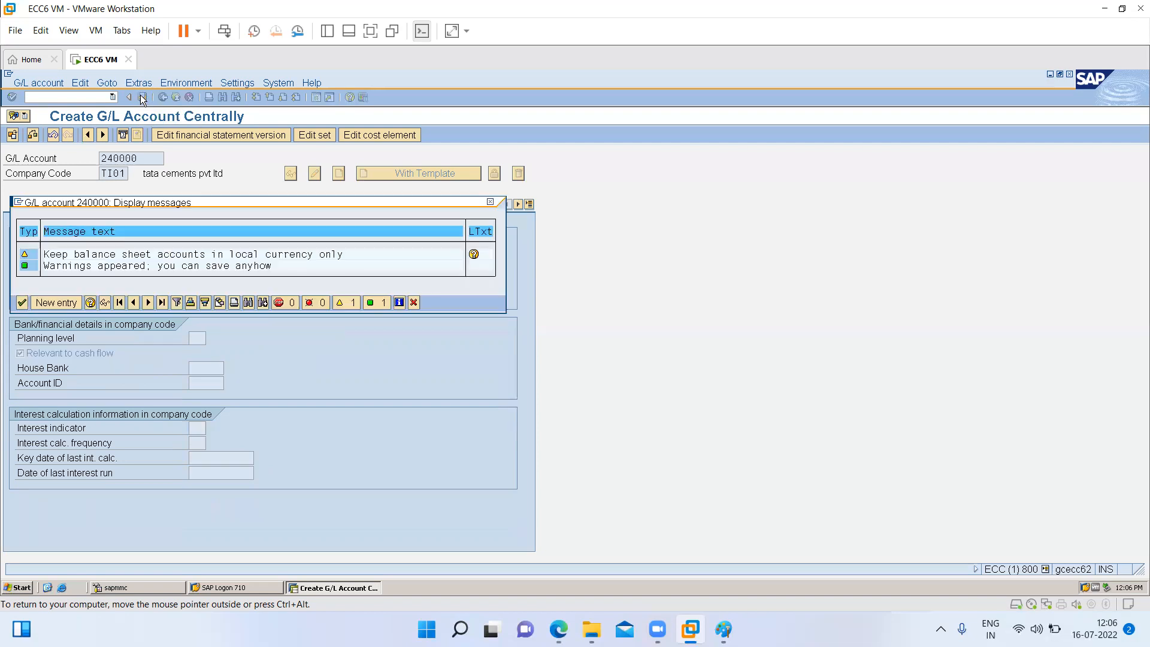
pyautogui.press('Return')
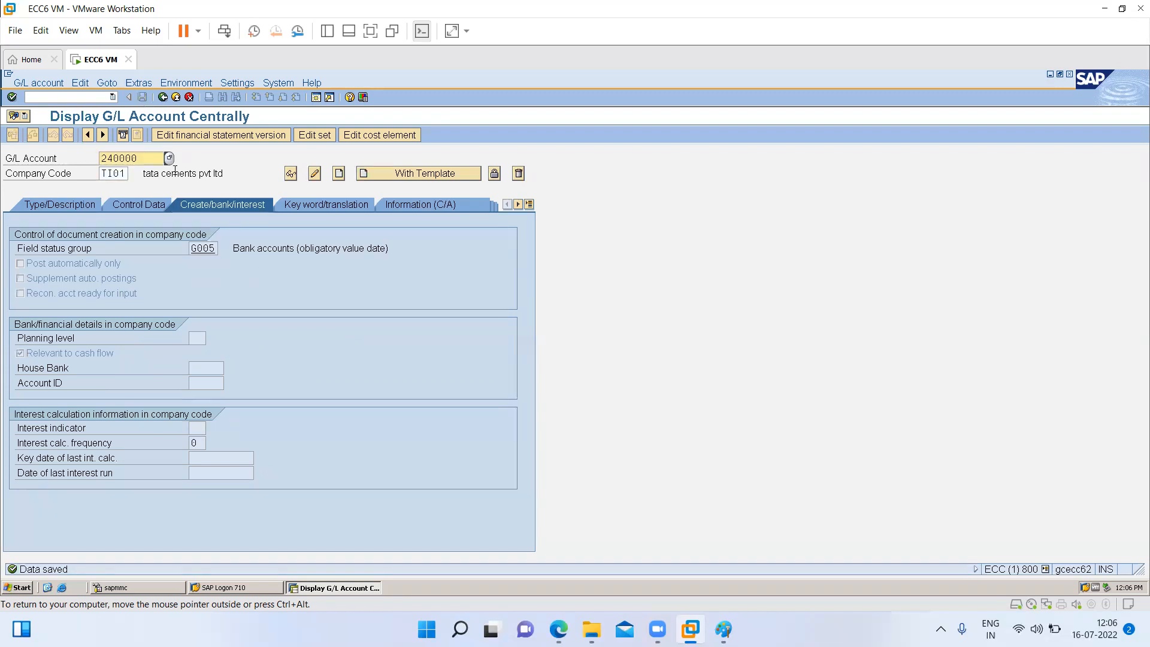
# - Create G/L account 240000 for company code TI02 with account 240000 of company code TI01 as template, and save it
pyautogui.click(124, 173)
pyautogui.press('BackSpace')
pyautogui.write('2')
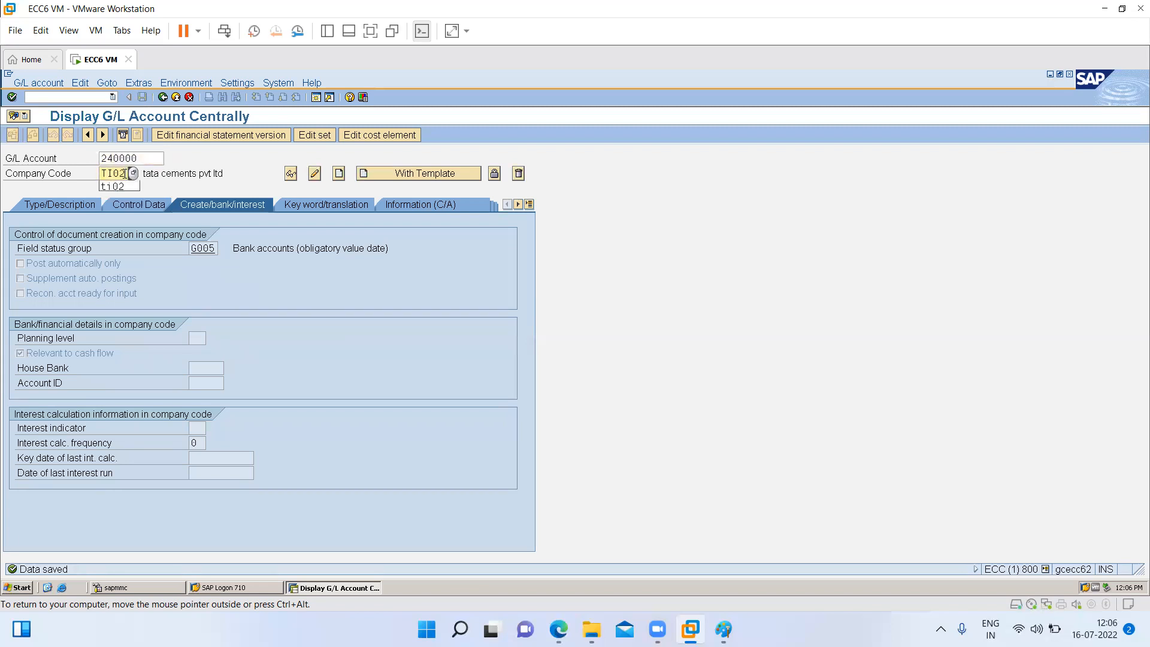
pyautogui.click(387, 172)
pyautogui.write('240000')
pyautogui.press('Tab')
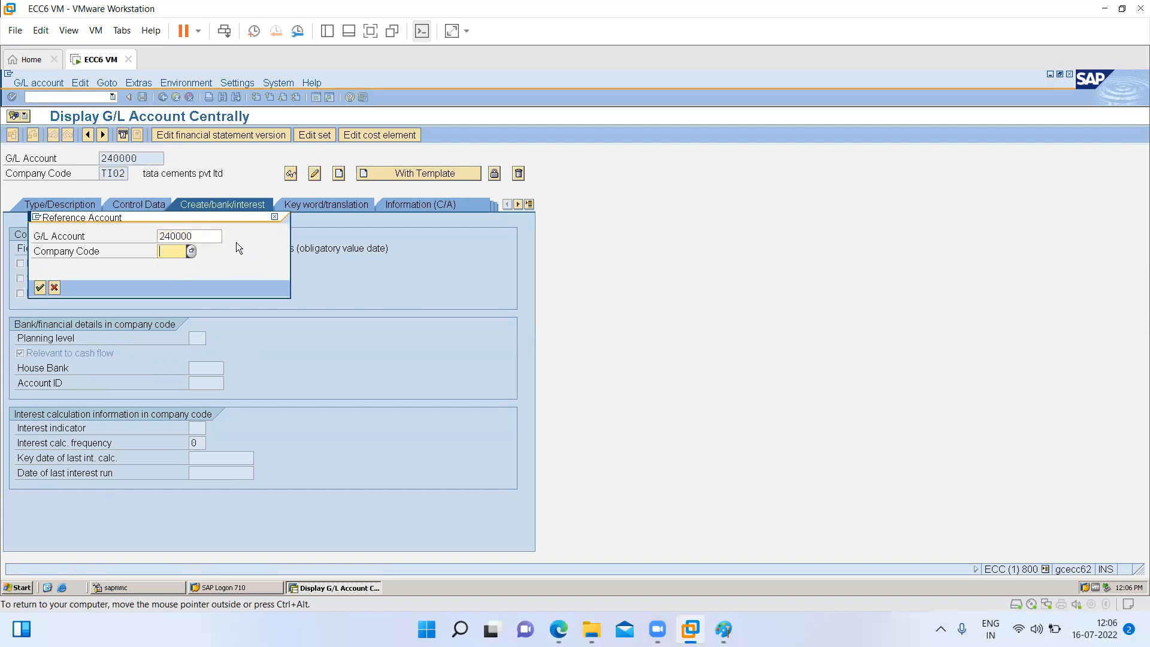
pyautogui.write('ti01')
pyautogui.press('Return')
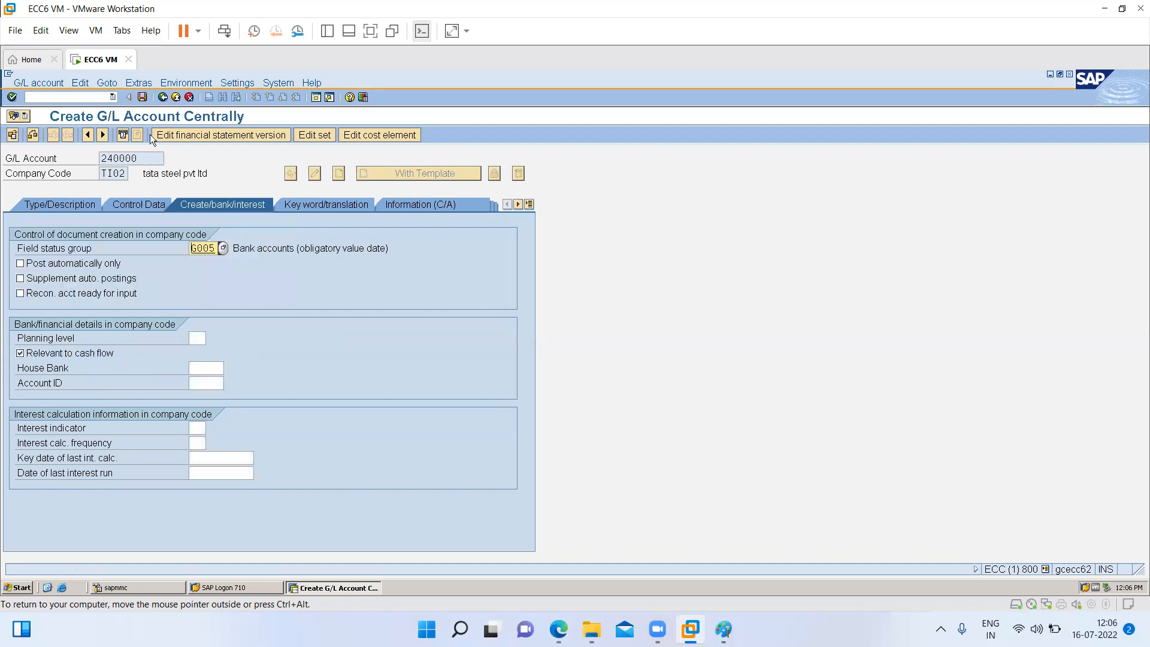
pyautogui.click(142, 97)
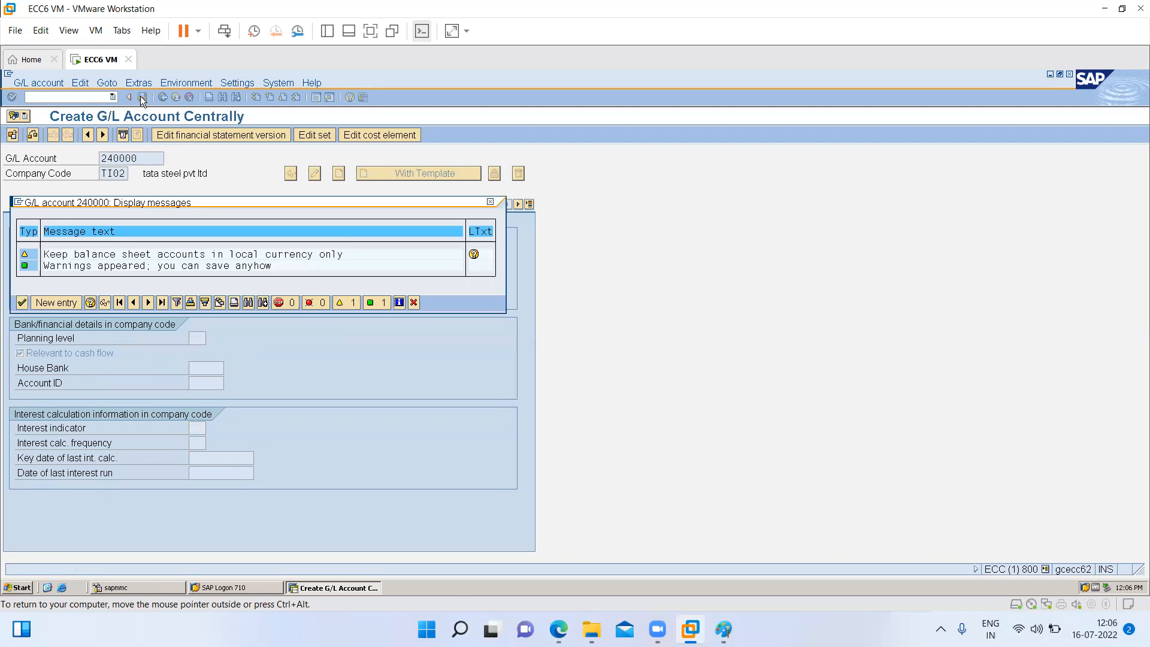
pyautogui.press('Return')
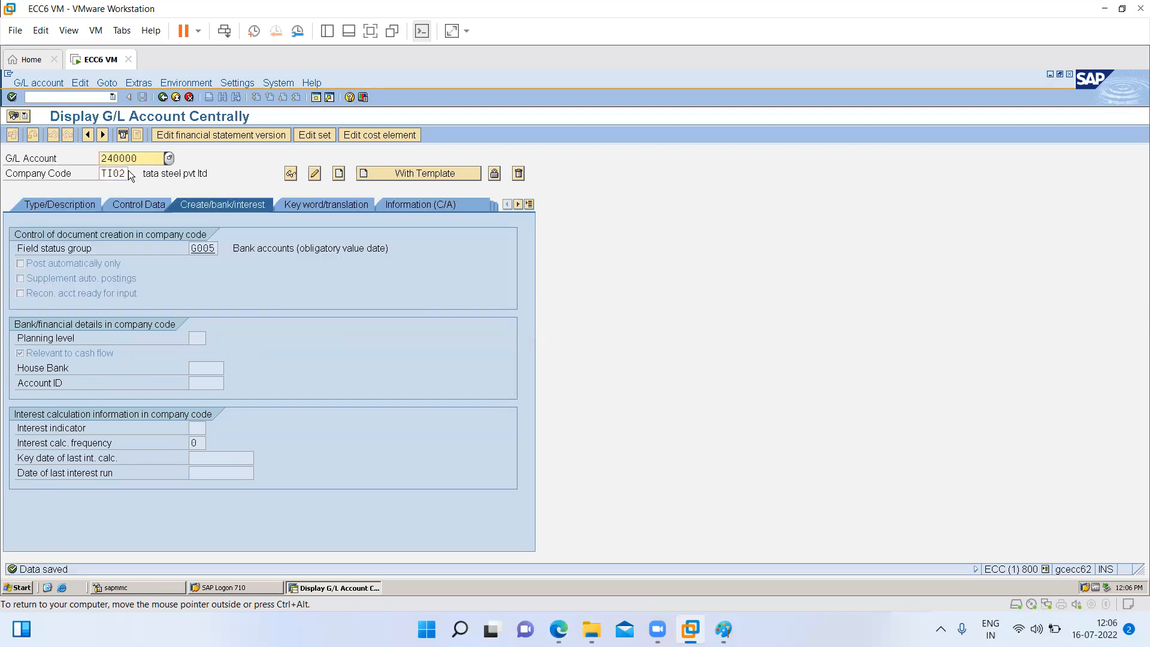
# - Create G/L account 240000 for company code TS01 from the template of company code TI01 and save it
pyautogui.click(124, 173)
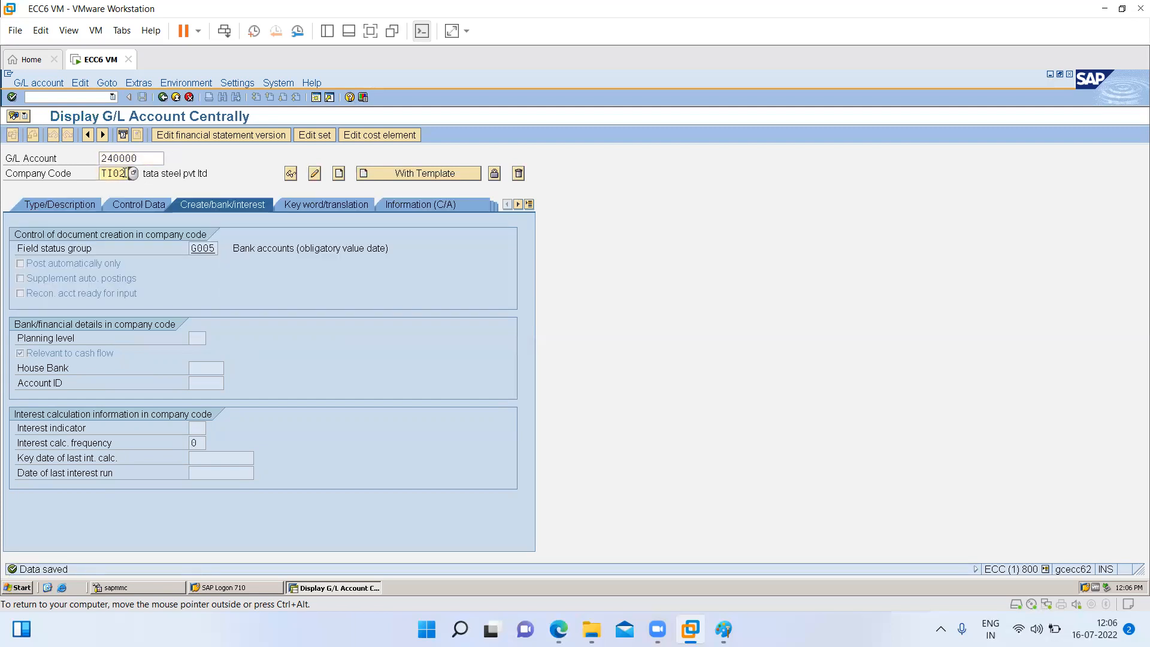
pyautogui.press('BackSpace')
pyautogui.press('BackSpace')
pyautogui.press('BackSpace')
pyautogui.write('s01')
pyautogui.click(412, 174)
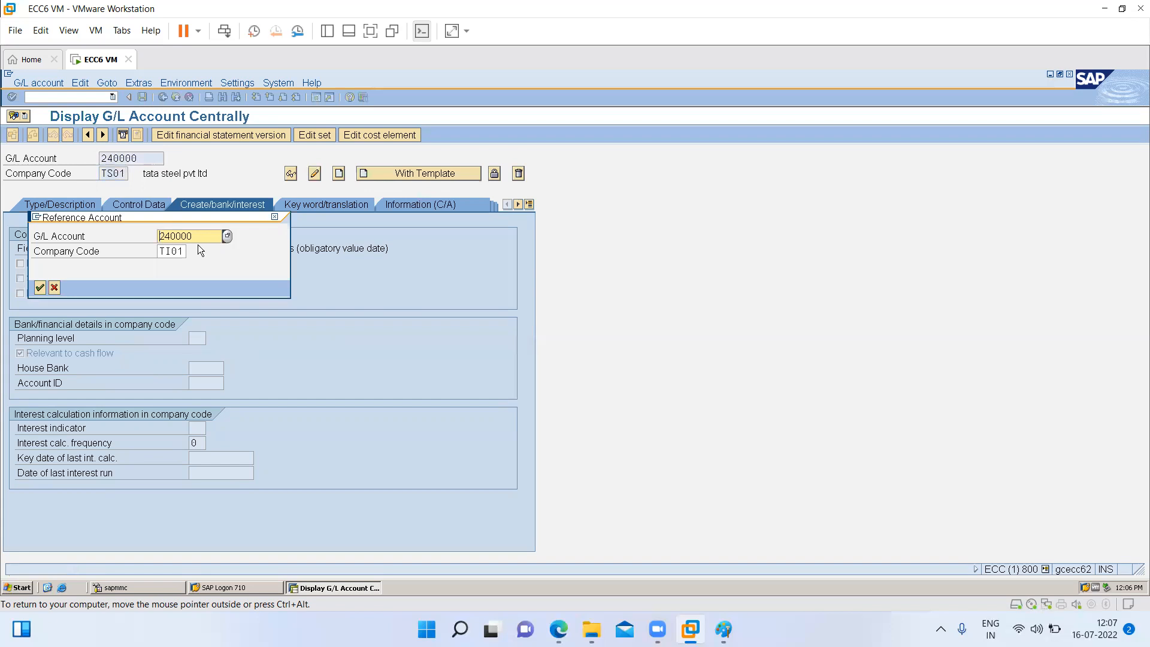
pyautogui.press('Return')
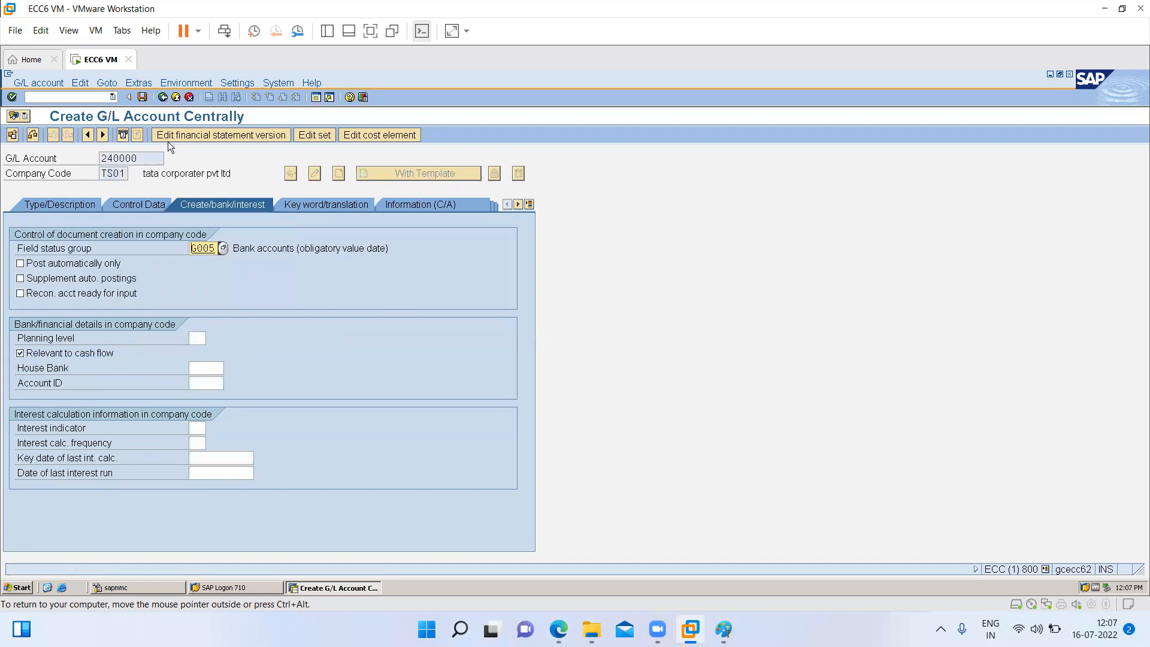
pyautogui.click(144, 98)
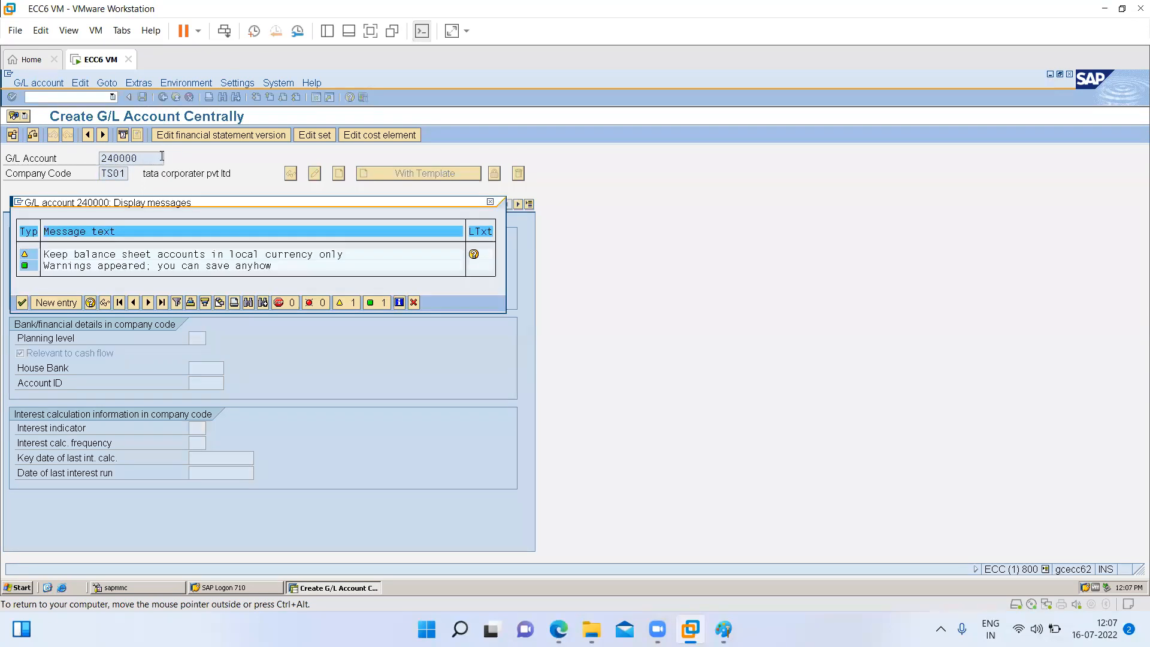
pyautogui.press('Return')
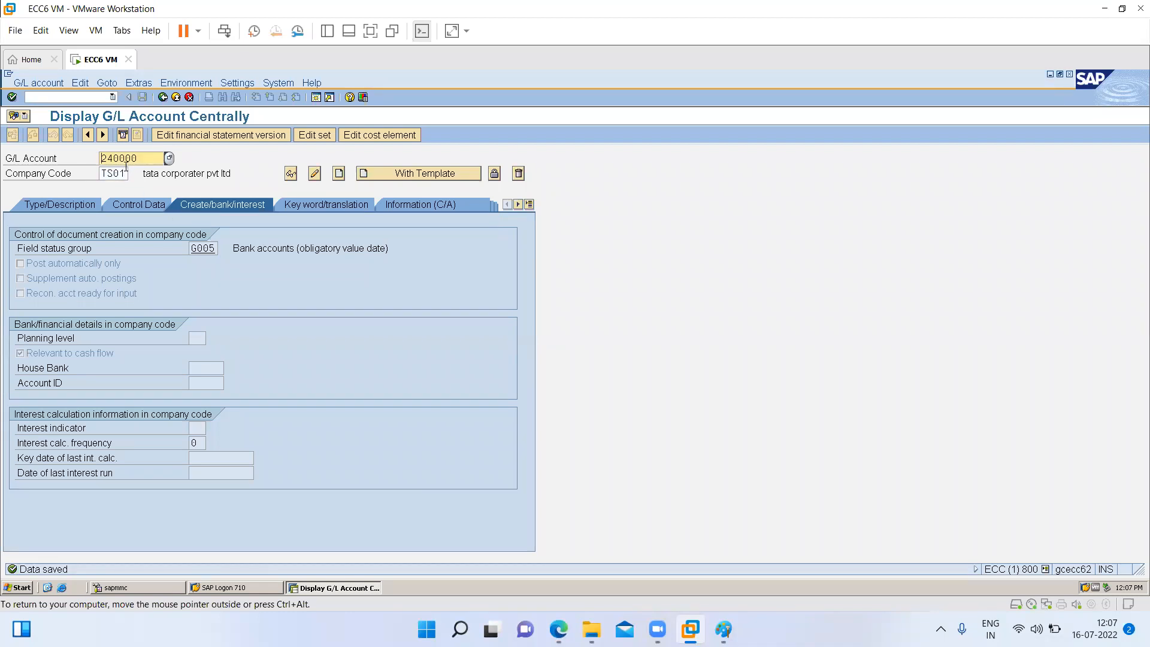
# - Create G/L account 240000 for company code TU01 from the template of company code TI01 and save it
pyautogui.click(126, 169)
pyautogui.press('BackSpace')
pyautogui.press('BackSpace')
pyautogui.press('BackSpace')
pyautogui.write('u01')
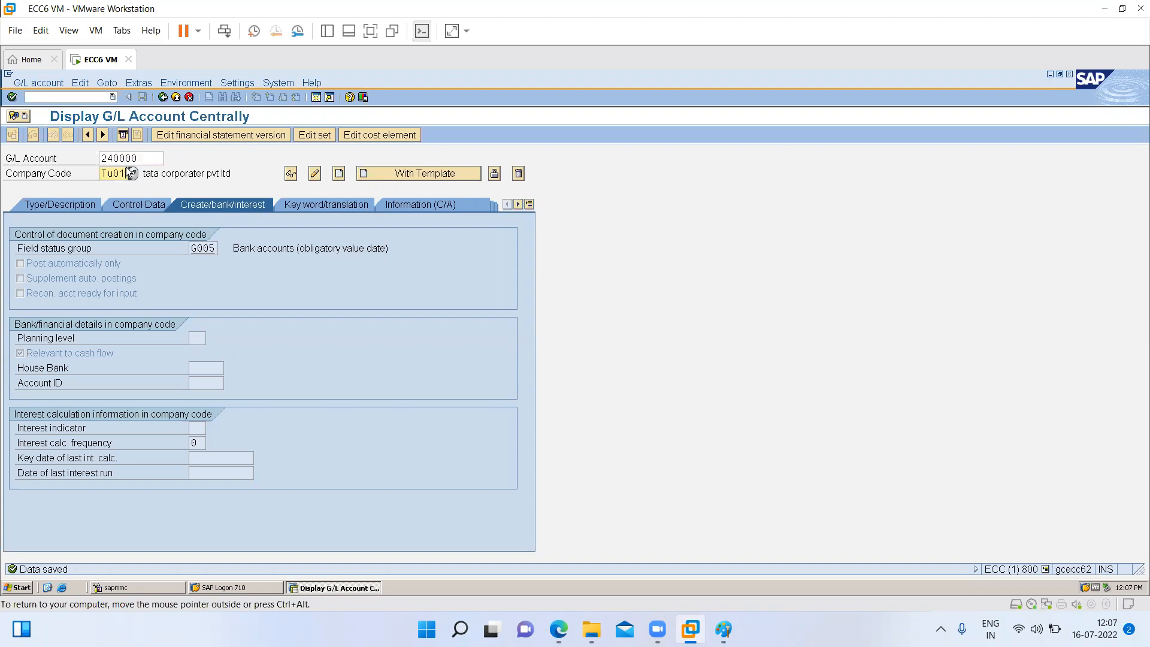
pyautogui.hotkey('shift', 'F1')
pyautogui.press('Return')
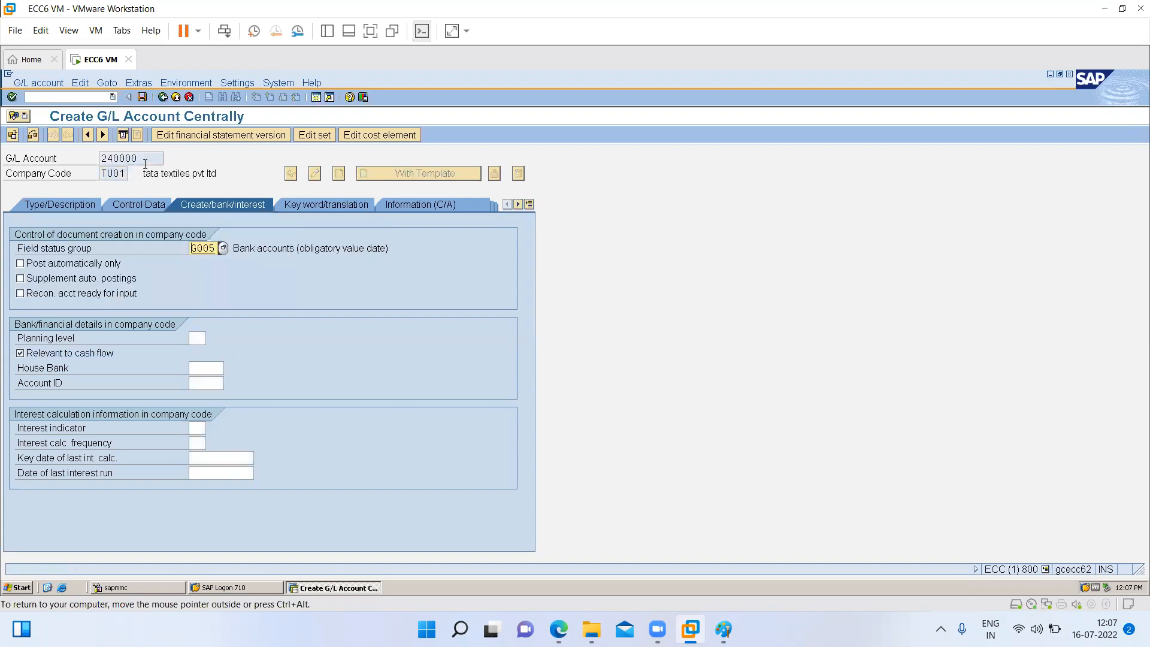
pyautogui.click(142, 97)
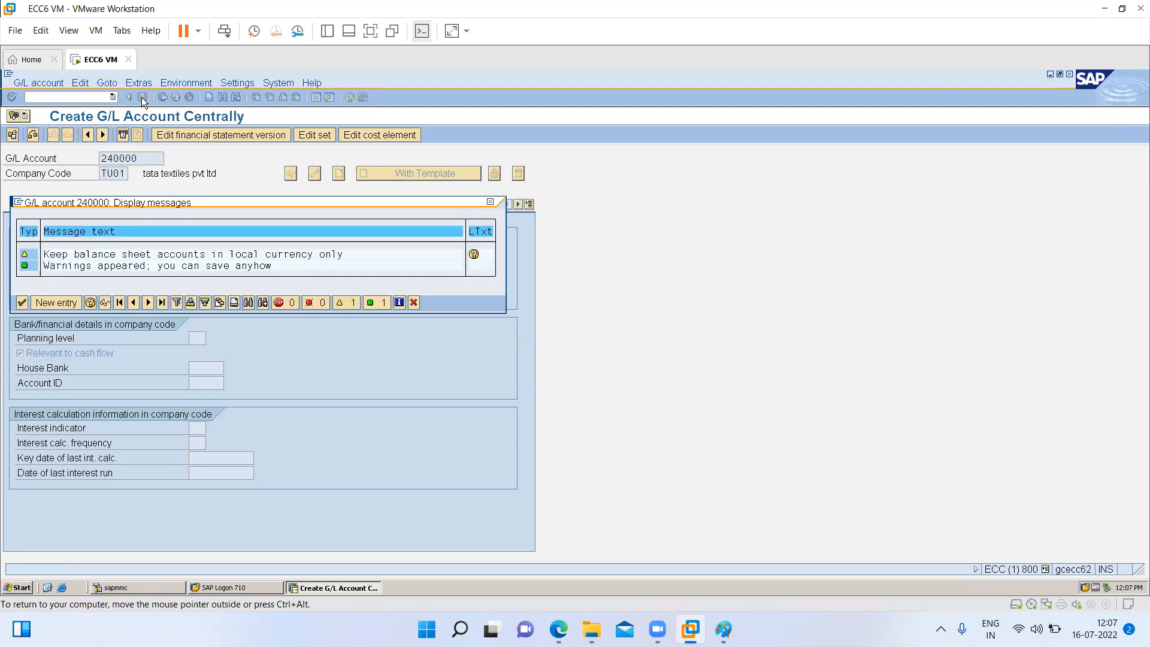
pyautogui.press('Return')
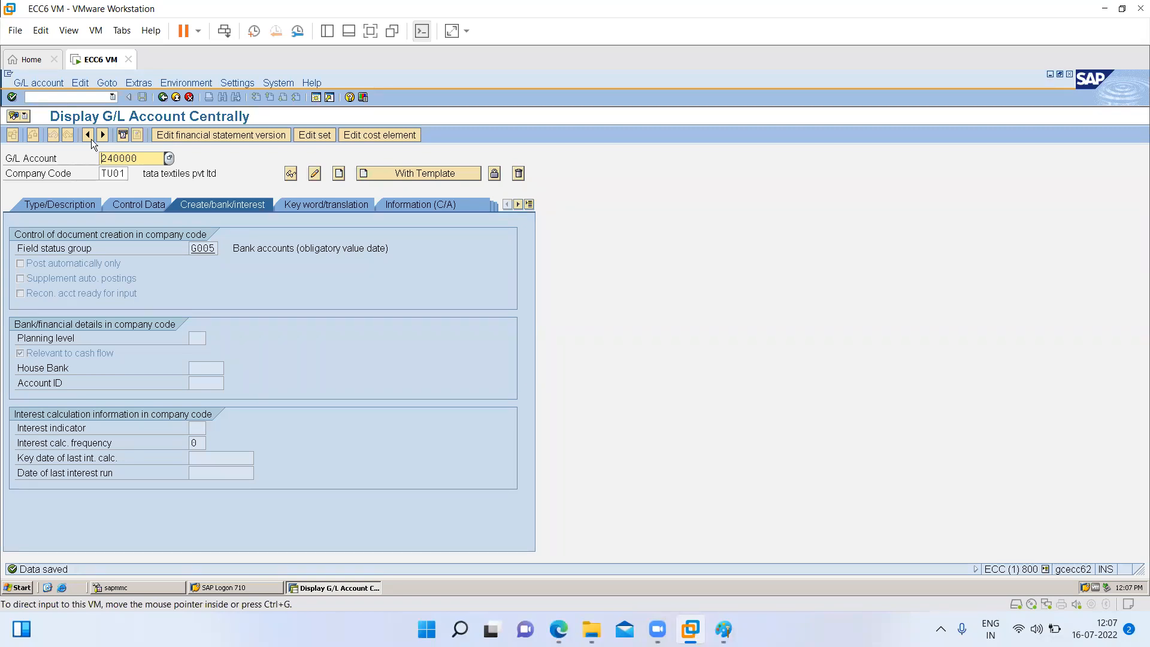
# - Start creating G/L account 430000 for company code TI01 without a template
pyautogui.moveTo(147, 160); pyautogui.dragTo(6, 182)
pyautogui.write('430000')
pyautogui.press('Tab')
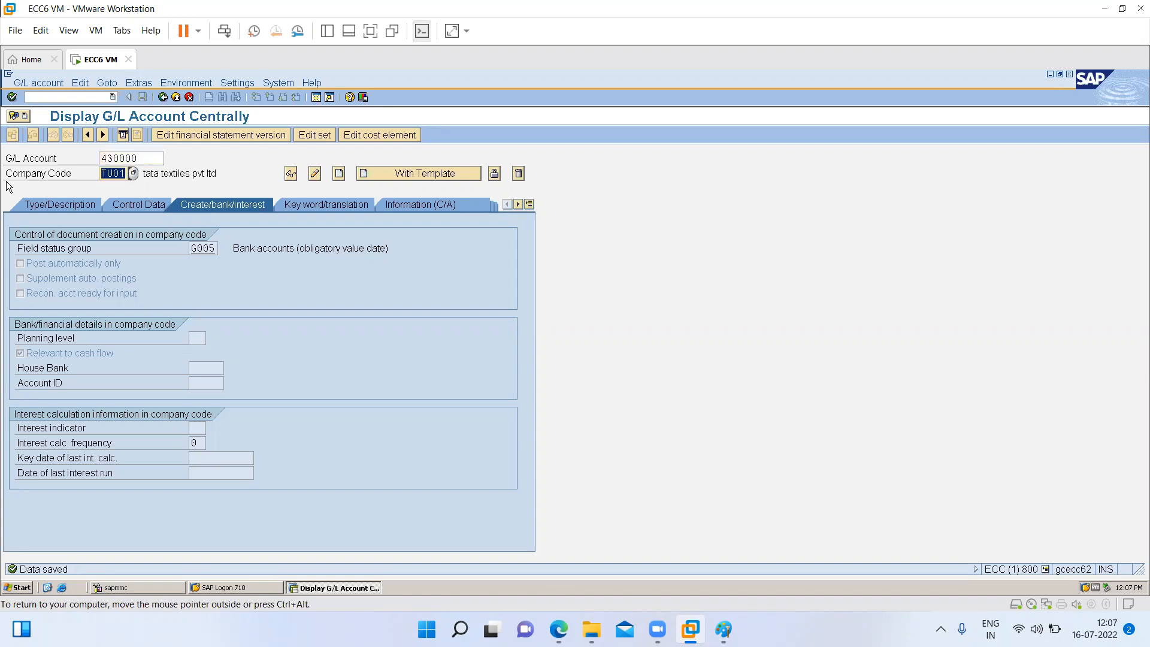
pyautogui.write('ti01')
pyautogui.click(339, 173)
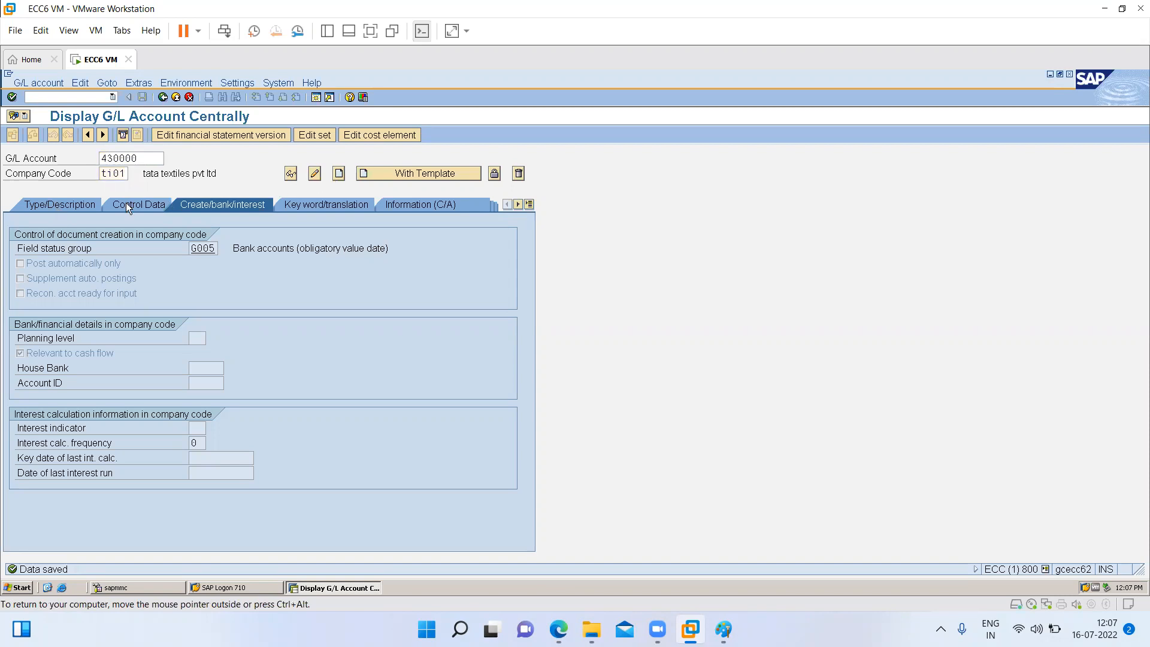
# - Assign the P&L account to the account group Admenstrative expenses
pyautogui.click(74, 207)
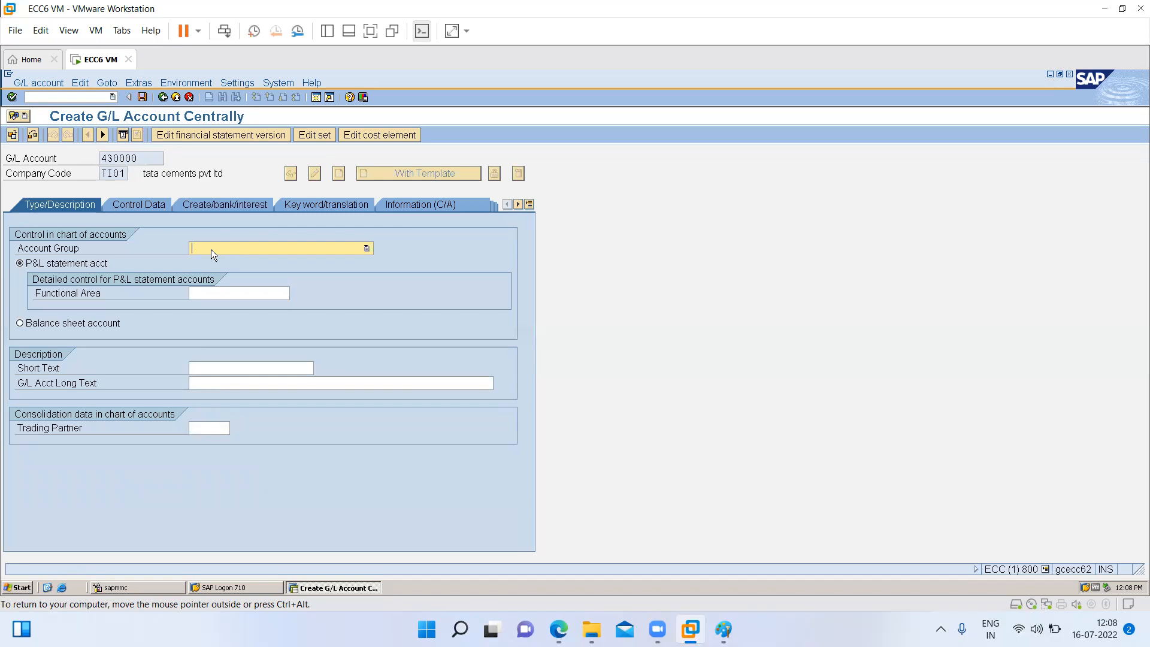
pyautogui.click(211, 250)
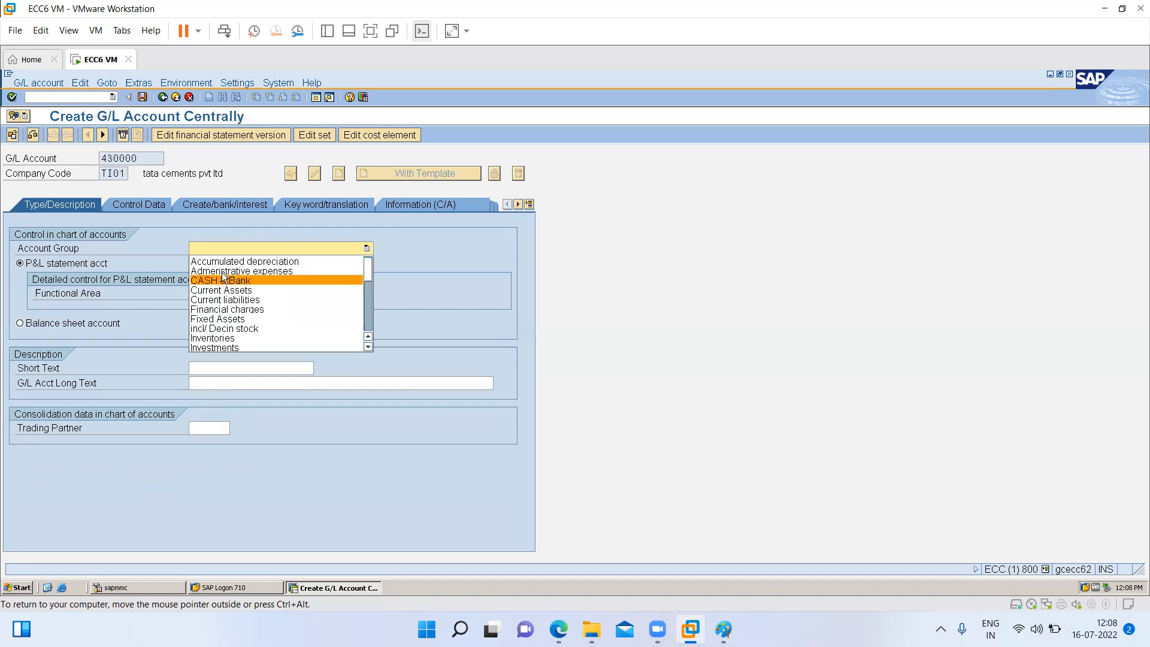
pyautogui.click(222, 272)
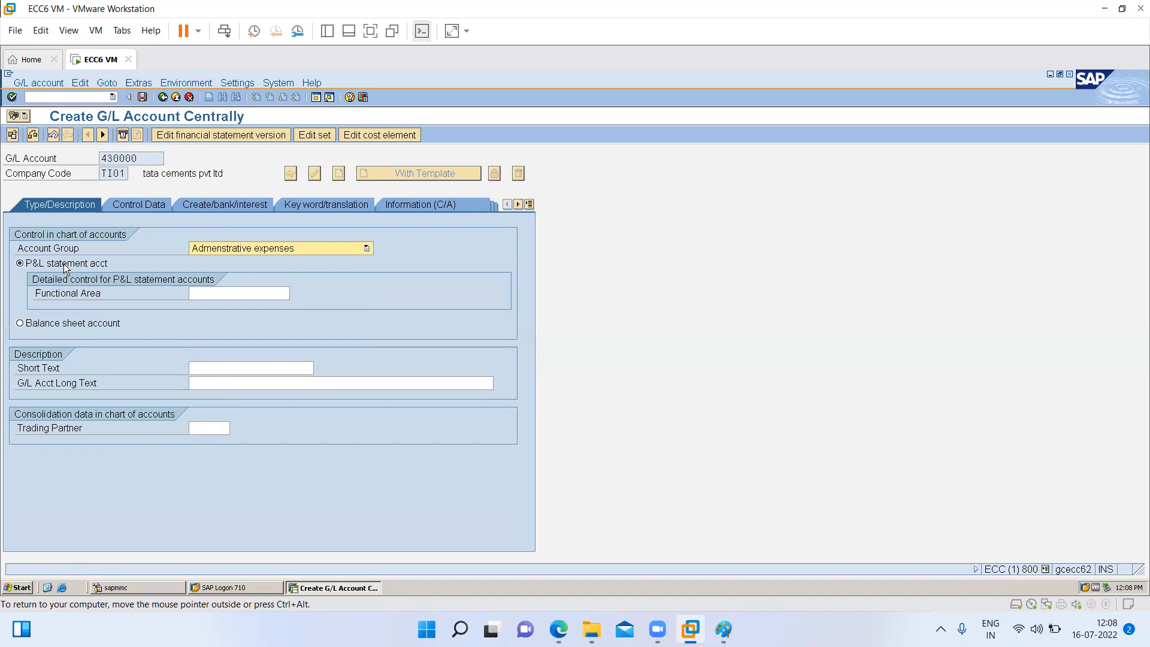
# - Set the account's functional area to TADM (admin deportment) from the list of possible values
pyautogui.click(210, 297)
pyautogui.write('fadm')
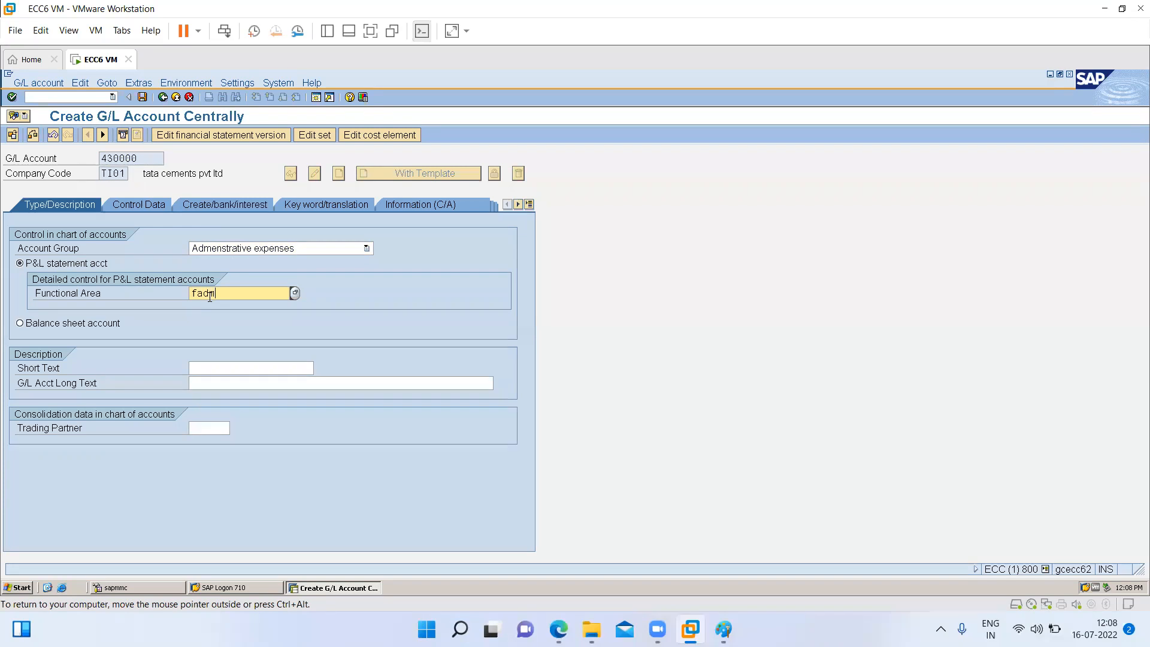
pyautogui.press('BackSpace')
pyautogui.press('BackSpace')
pyautogui.press('BackSpace')
pyautogui.press('BackSpace')
pyautogui.click(295, 293)
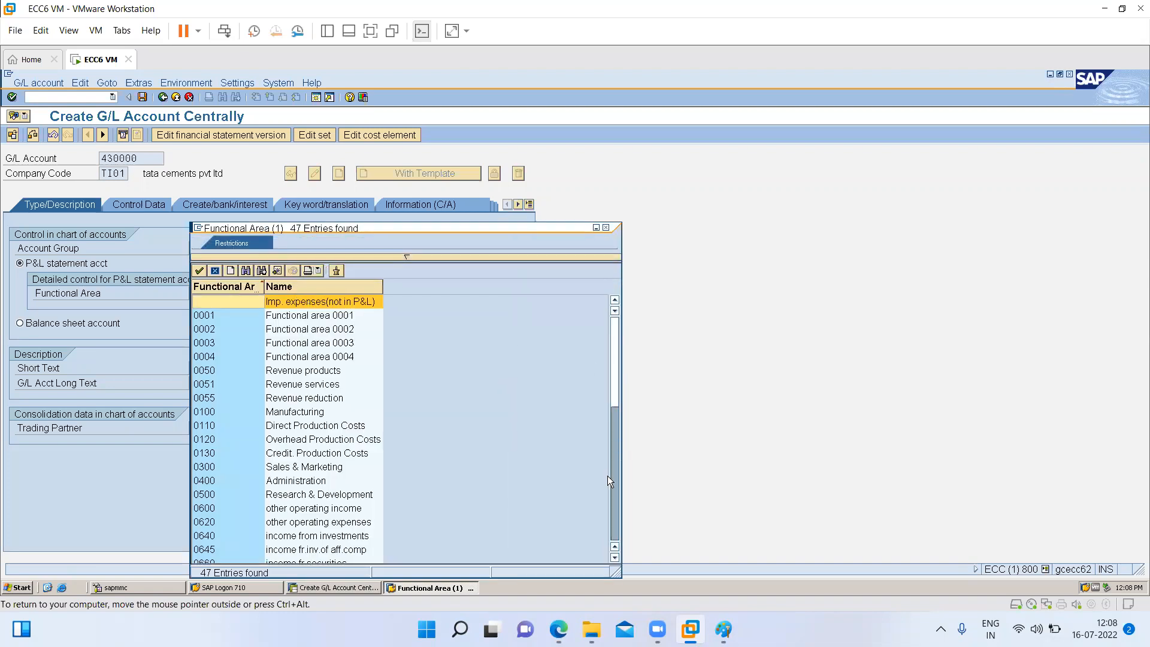
pyautogui.click(612, 493)
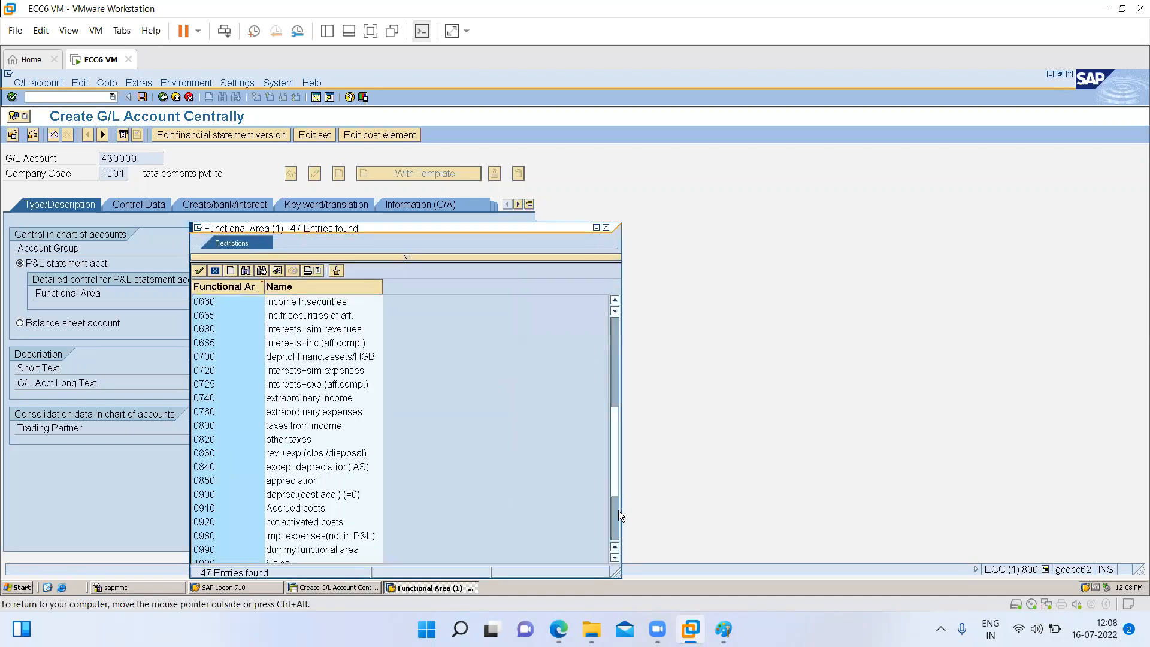
pyautogui.click(618, 510)
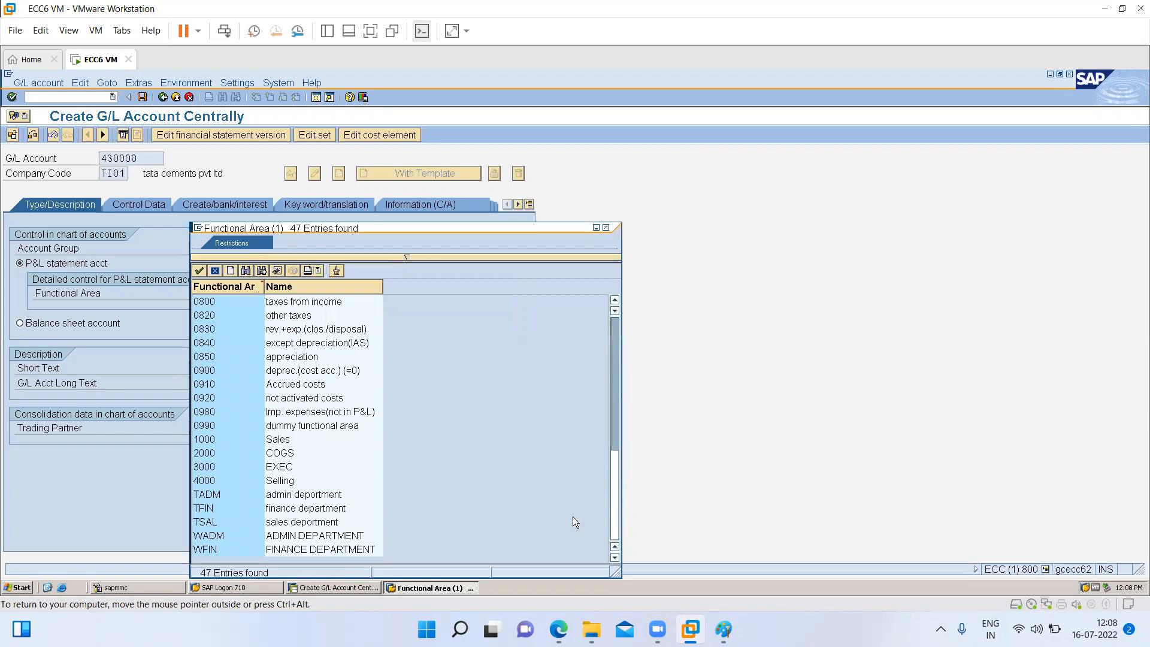
pyautogui.click(295, 497)
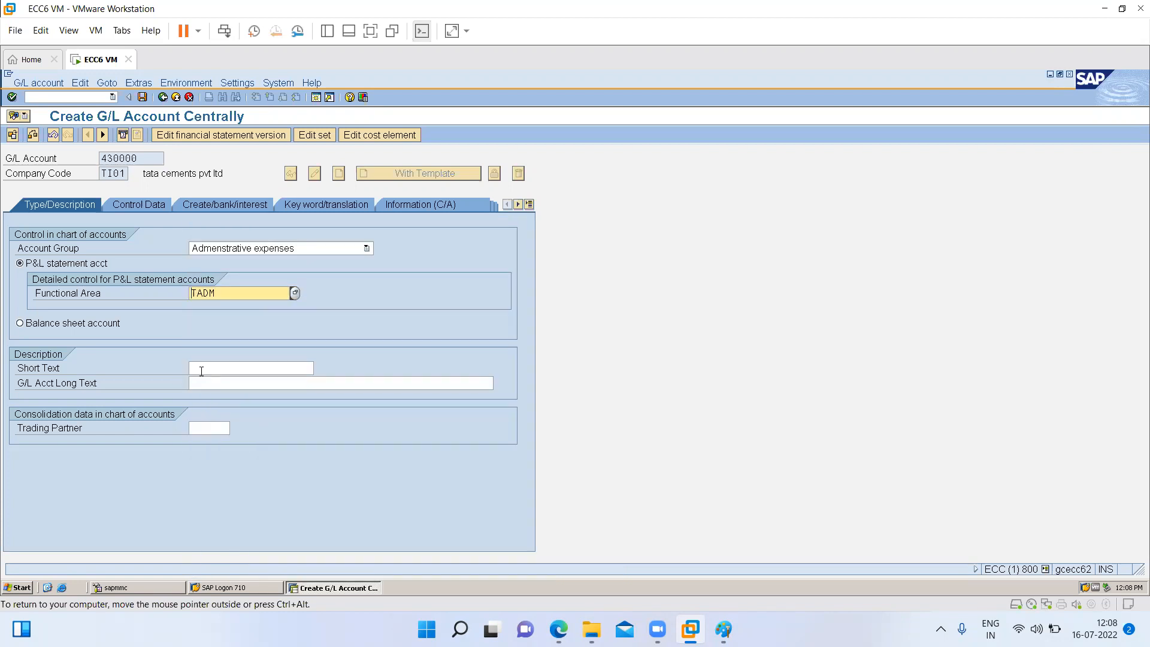
# - Enter "salary account" as both the short text and the G/L account long text
pyautogui.click(201, 369)
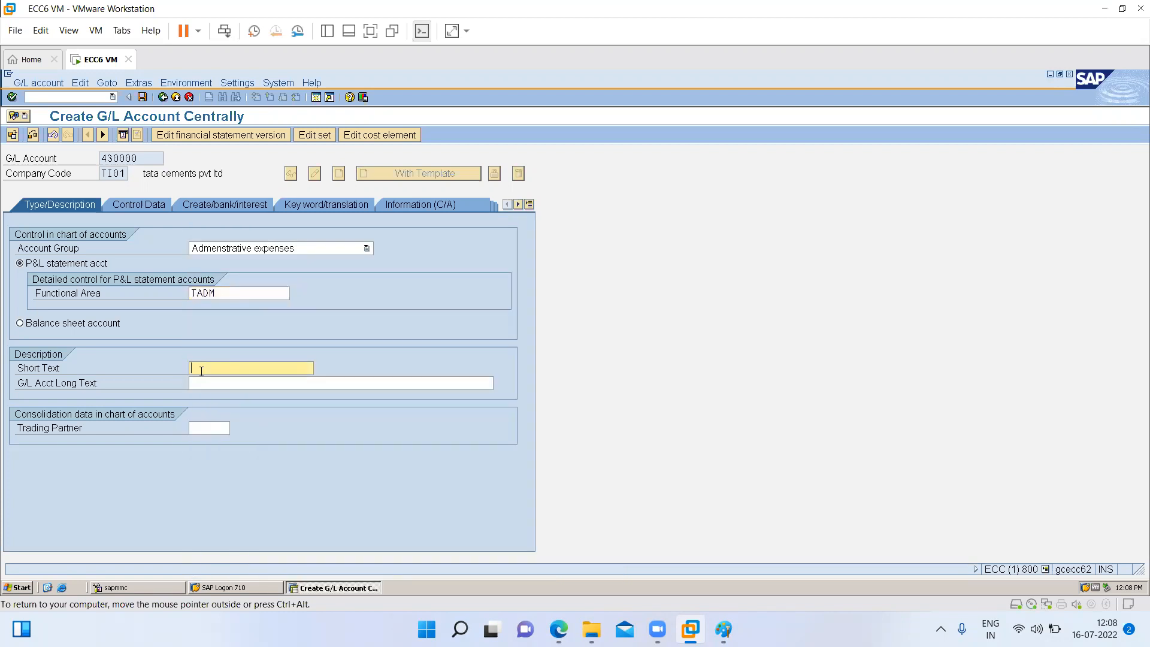
pyautogui.write('salary account')
pyautogui.click(202, 386)
pyautogui.write('sala')
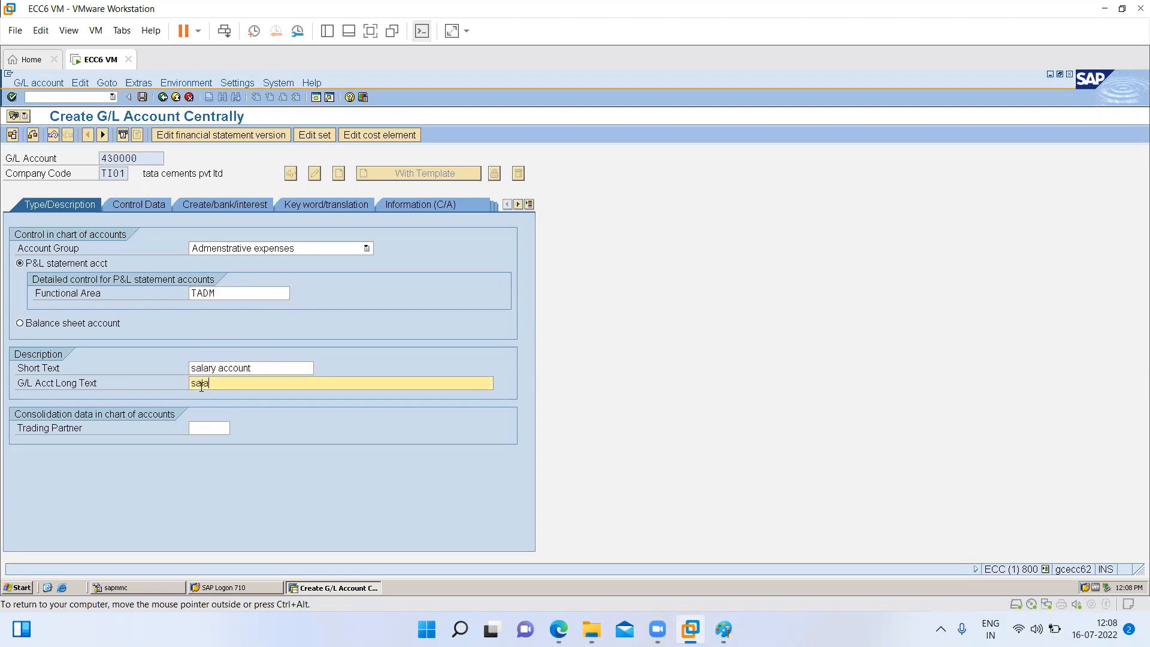
pyautogui.write('ry account')
# - In the control data, enable only balances in local currency and line item display, and open the sort key for entry
pyautogui.click(136, 203)
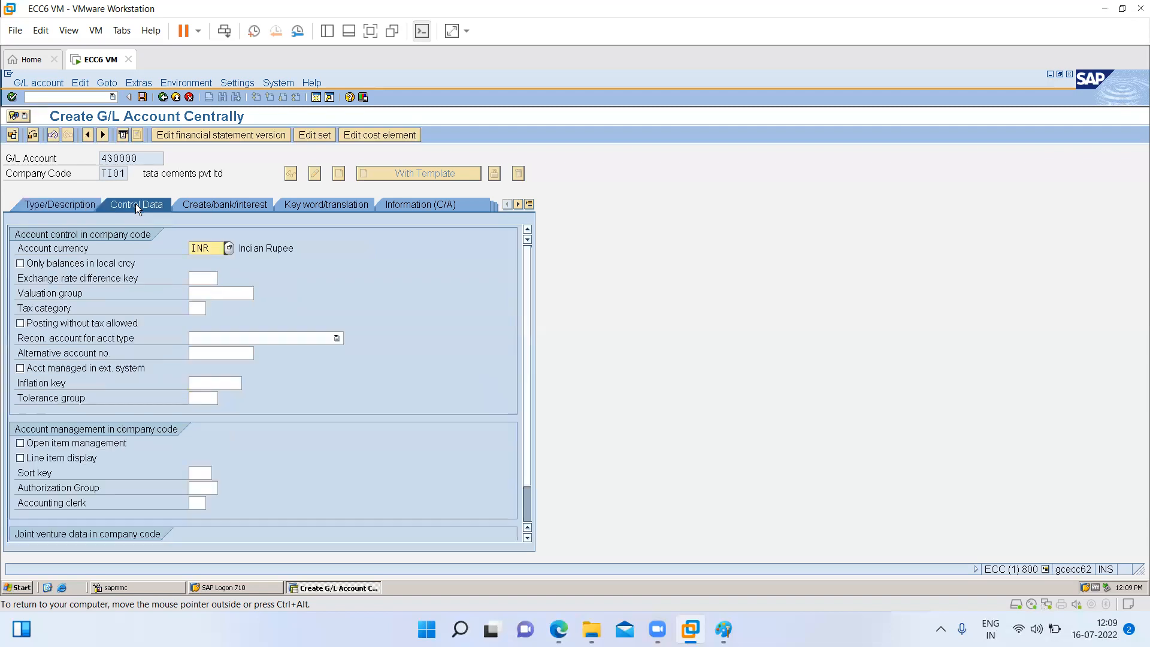
pyautogui.click(84, 262)
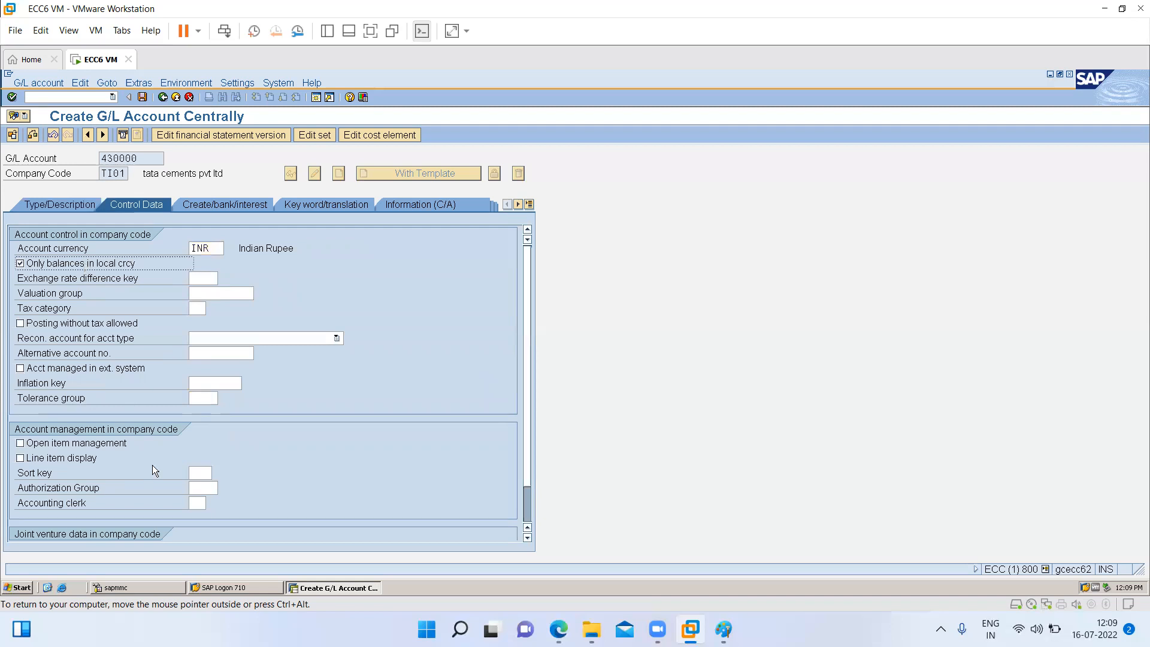
pyautogui.click(80, 457)
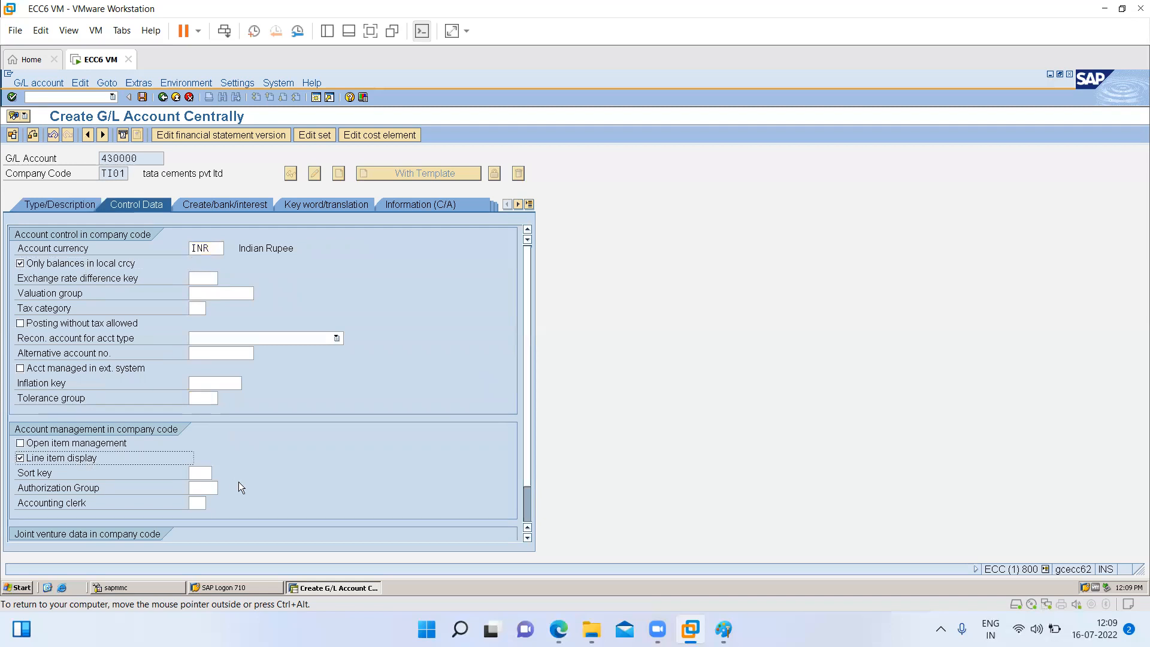
pyautogui.click(200, 474)
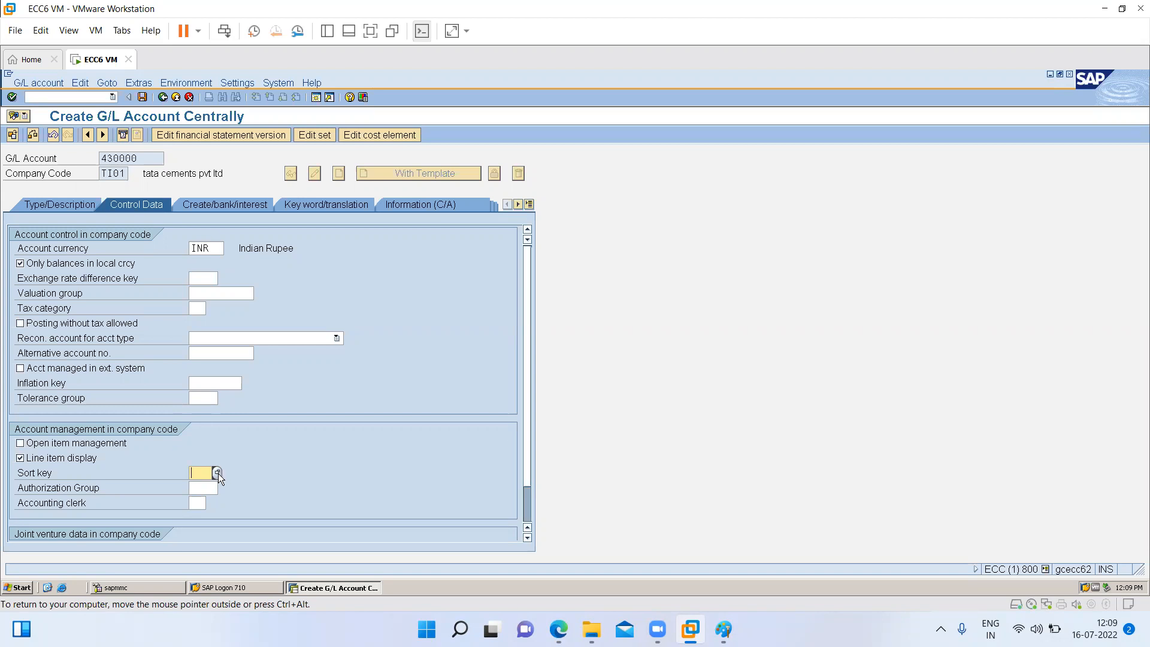
# - Assign sort key 001 (posting date) and field status group G004 (cost accounts) to account 430000, and save it
pyautogui.click(218, 473)
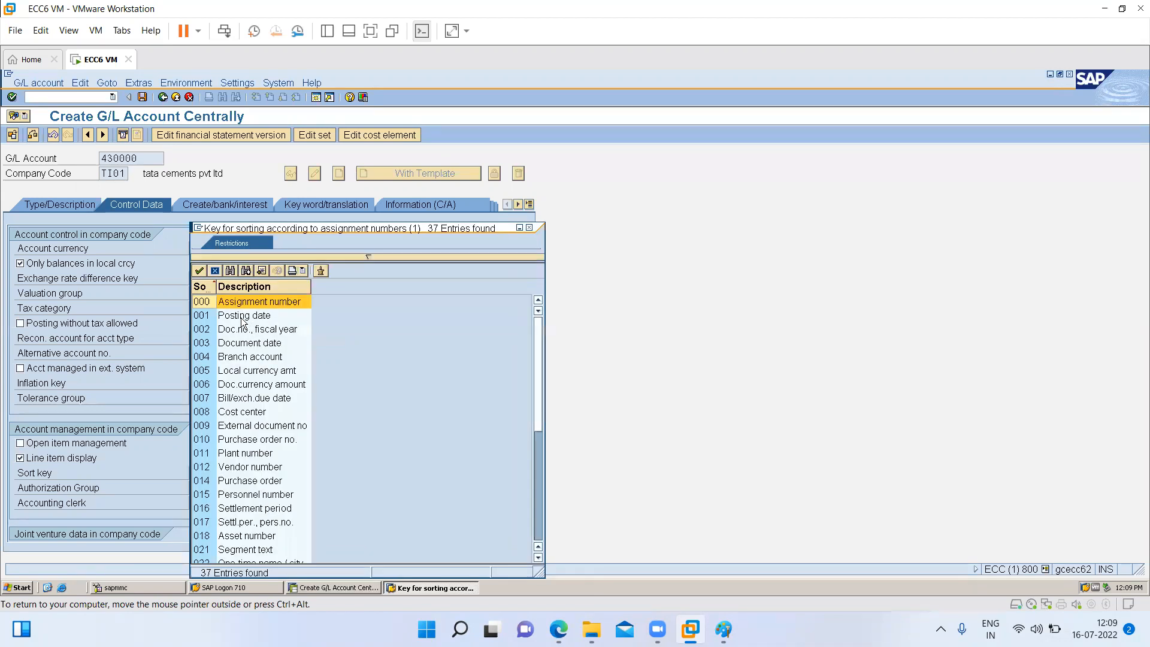
pyautogui.doubleClick(241, 316)
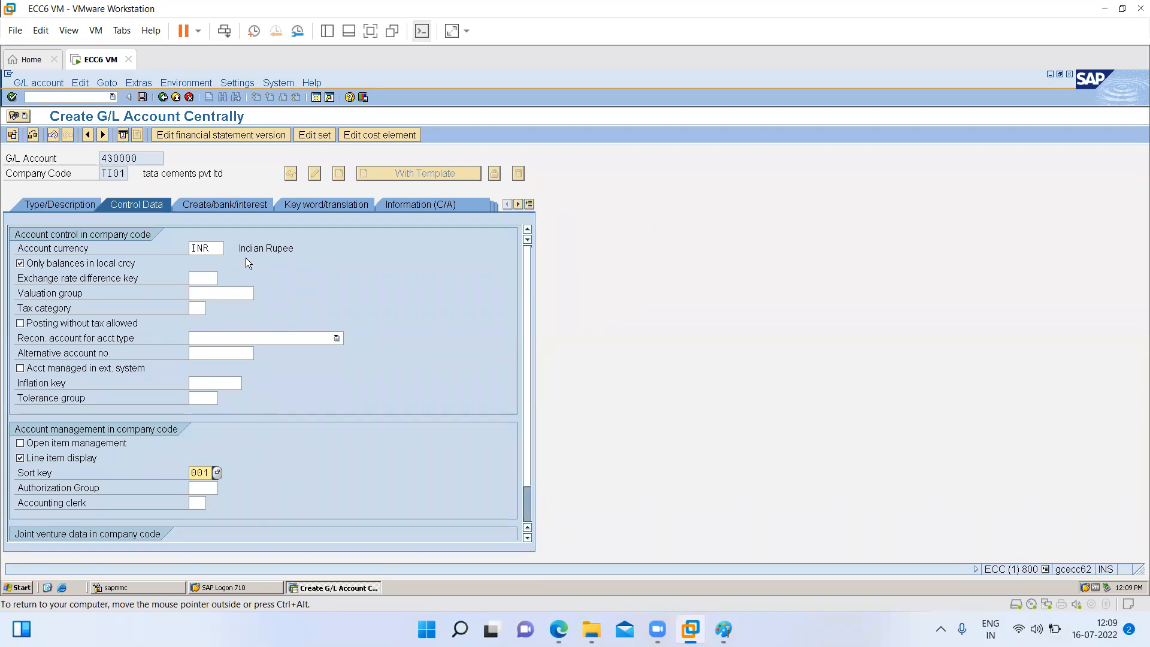
pyautogui.click(213, 202)
pyautogui.click(222, 247)
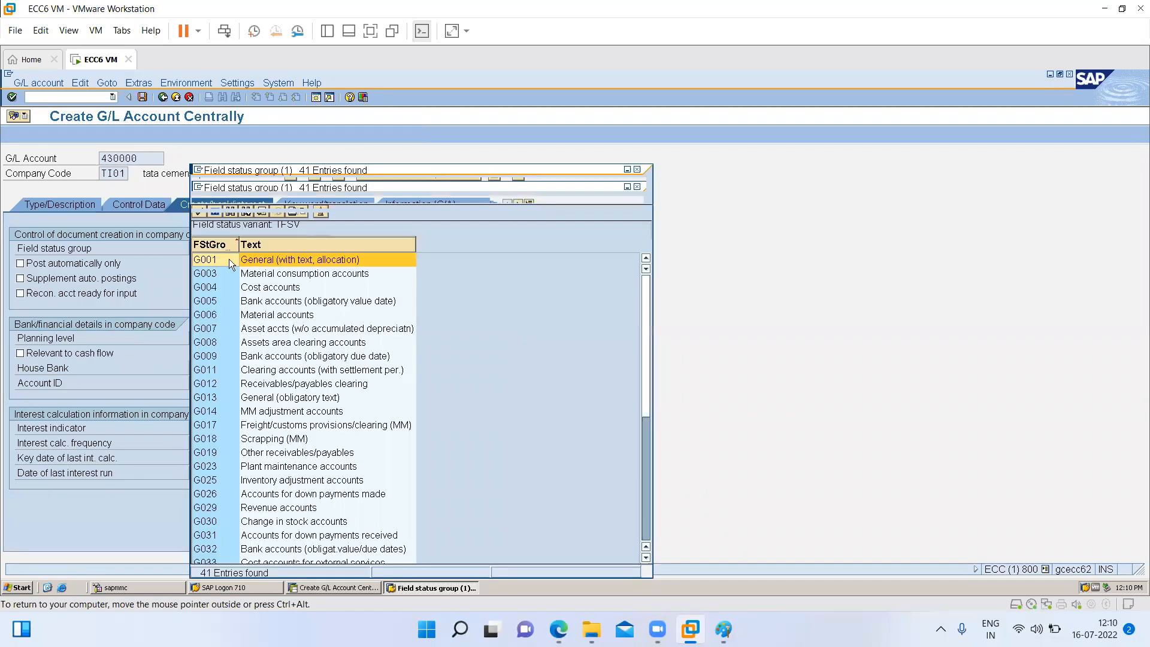
pyautogui.doubleClick(257, 288)
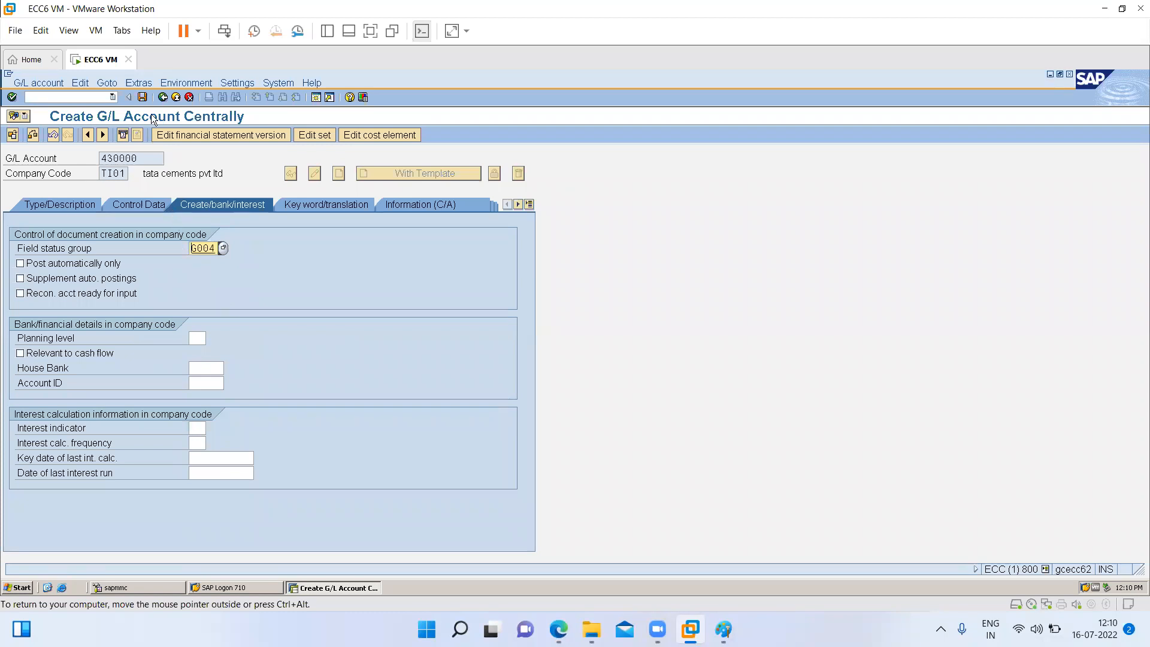
pyautogui.click(139, 98)
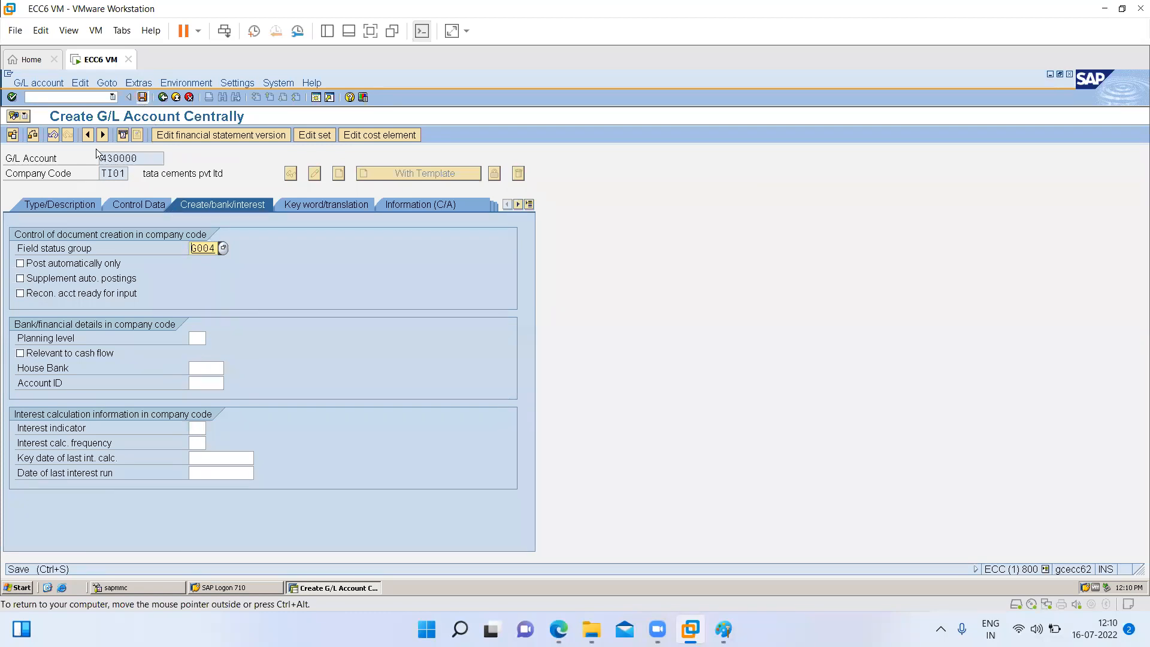
# - Create account 430000 in company code TI02 using account 430000 of TI01 as the template, and save it
pyautogui.click(47, 203)
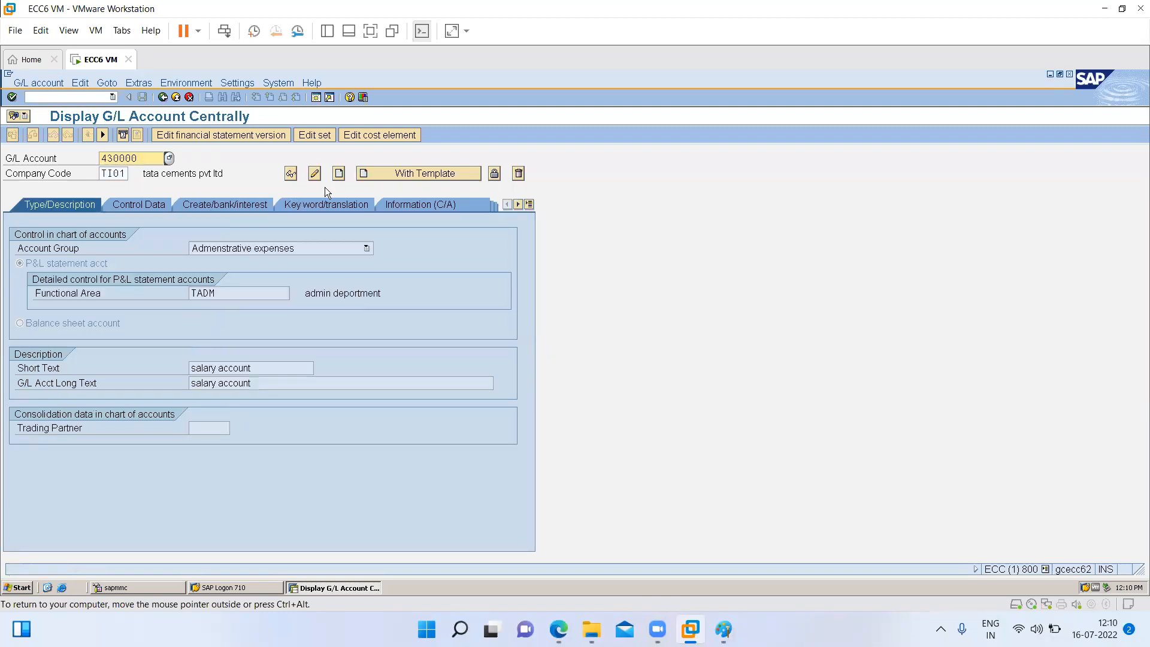
pyautogui.click(127, 173)
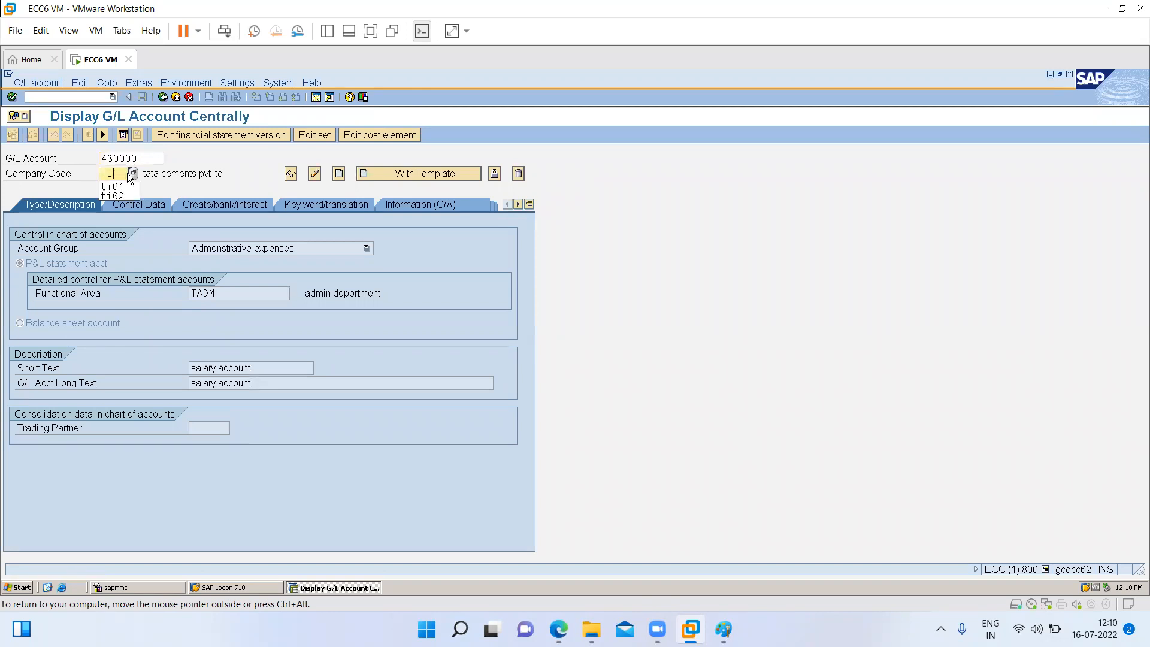
pyautogui.write('02')
pyautogui.click(382, 177)
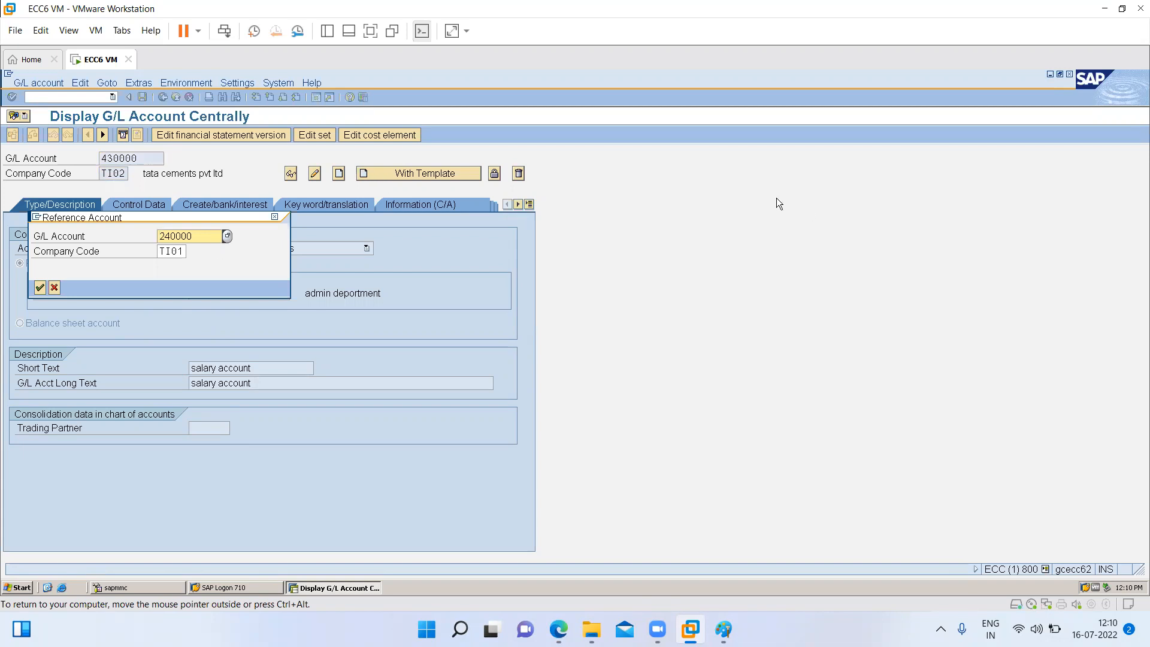
pyautogui.moveTo(201, 235); pyautogui.dragTo(96, 254)
pyautogui.write('430000')
pyautogui.press('Return')
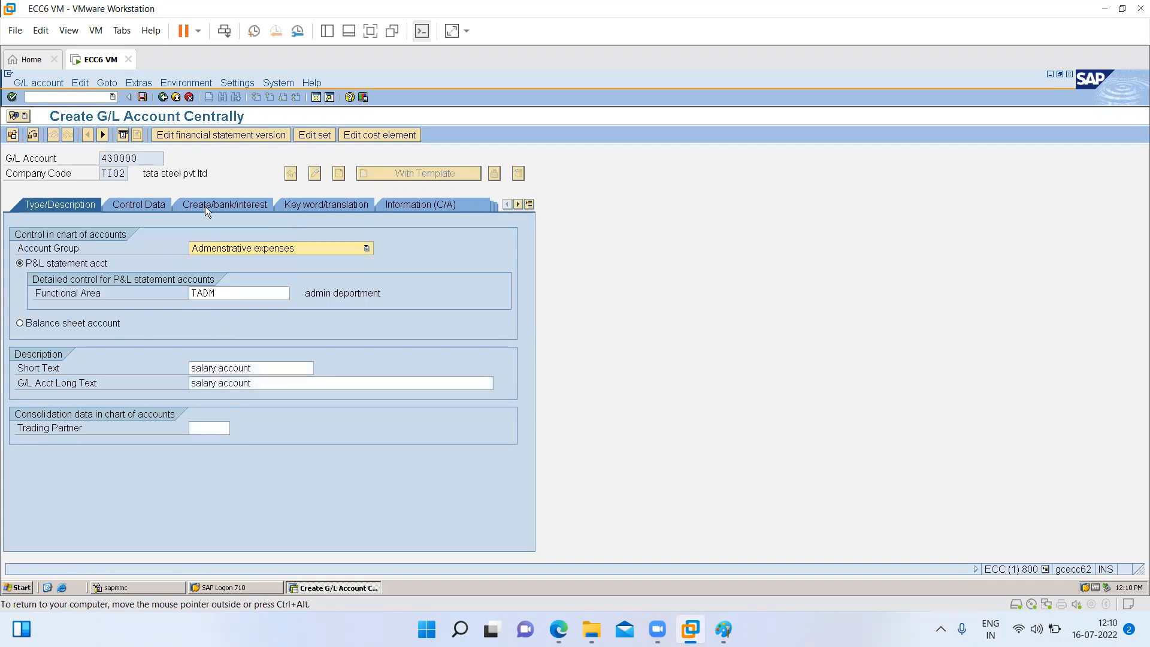
pyautogui.click(141, 97)
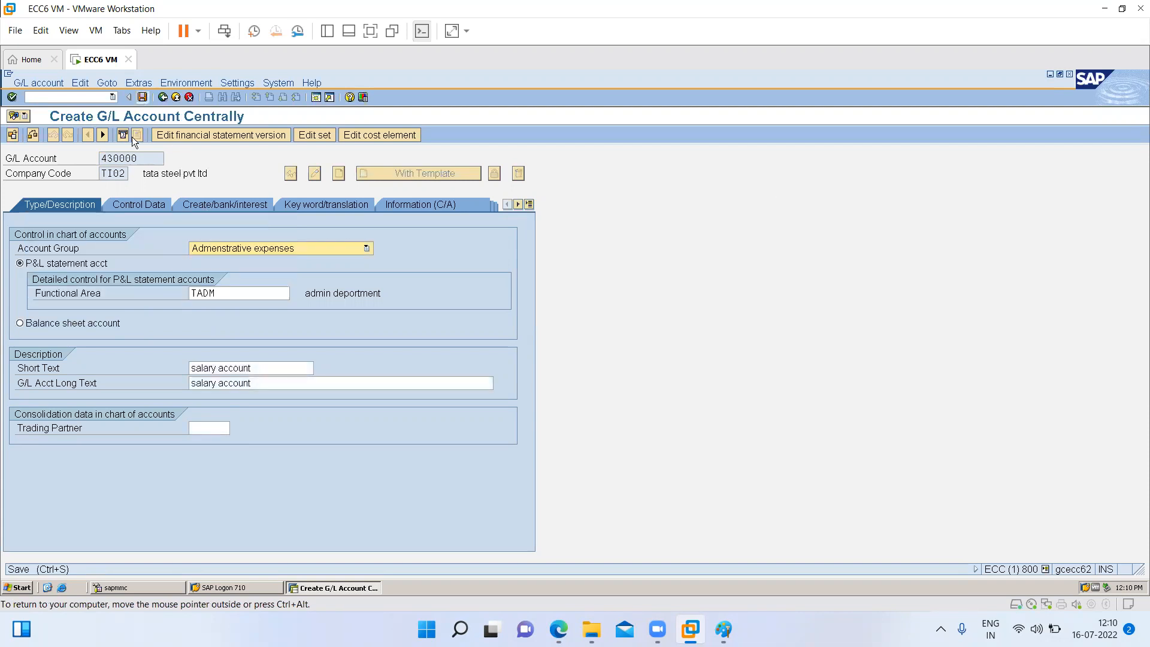
# - Copy account 430000 by template to company code TS01, accepting the proposed reference account, and save it
pyautogui.doubleClick(126, 173)
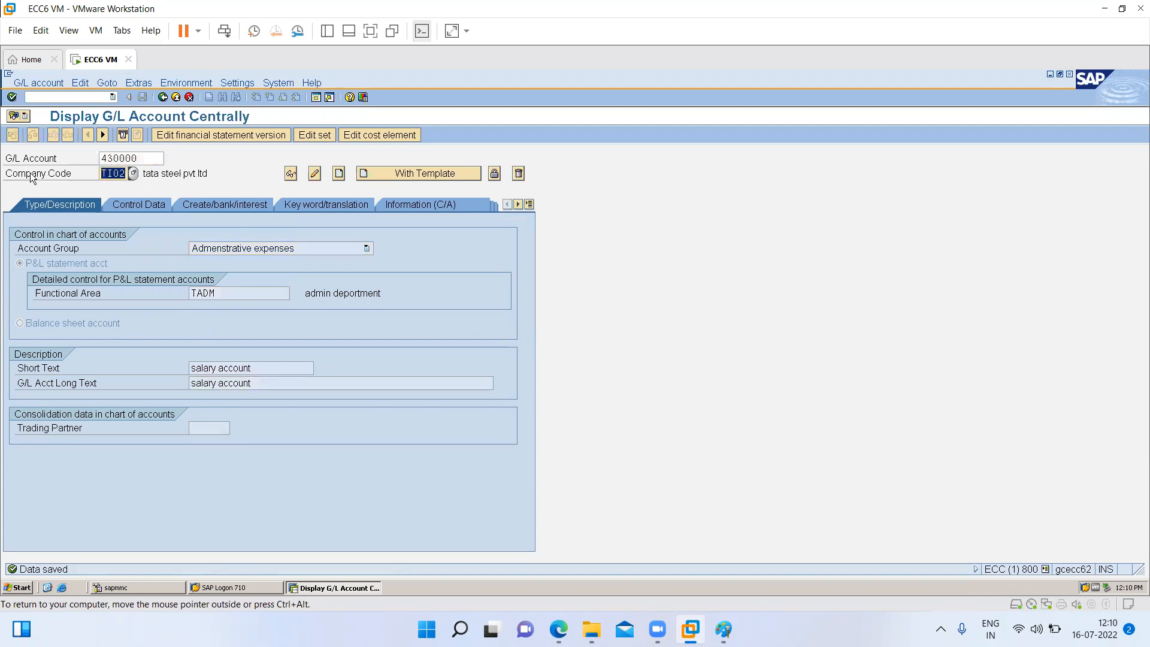
pyautogui.write('ts01')
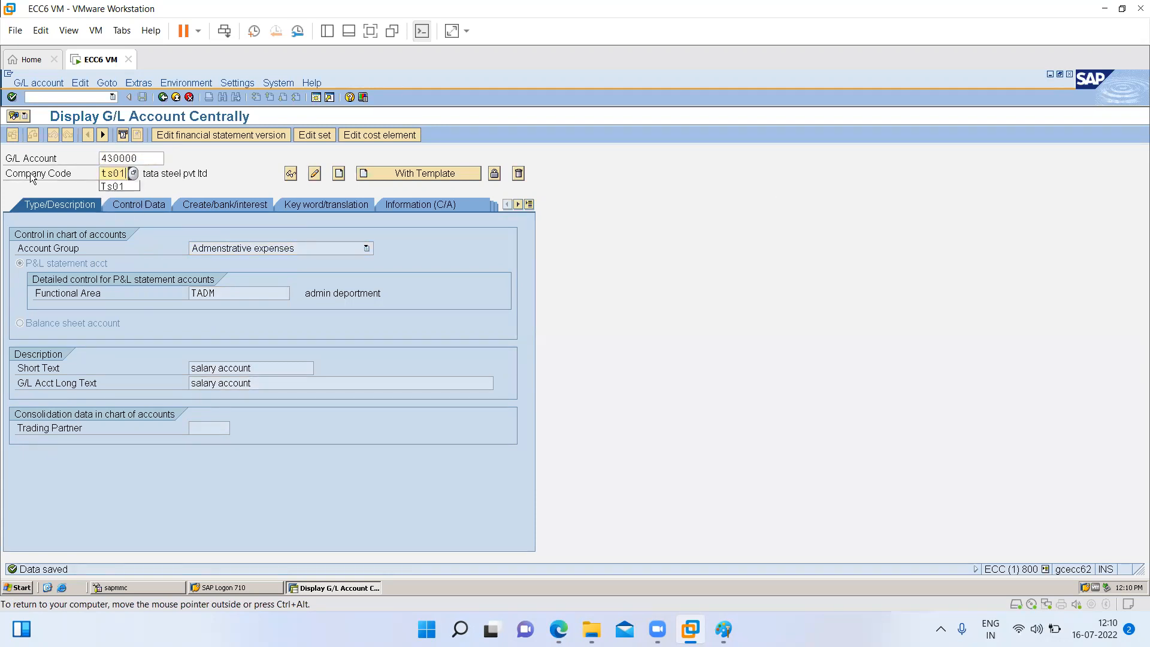
pyautogui.hotkey('ctrl', 'F4')
pyautogui.press('Return')
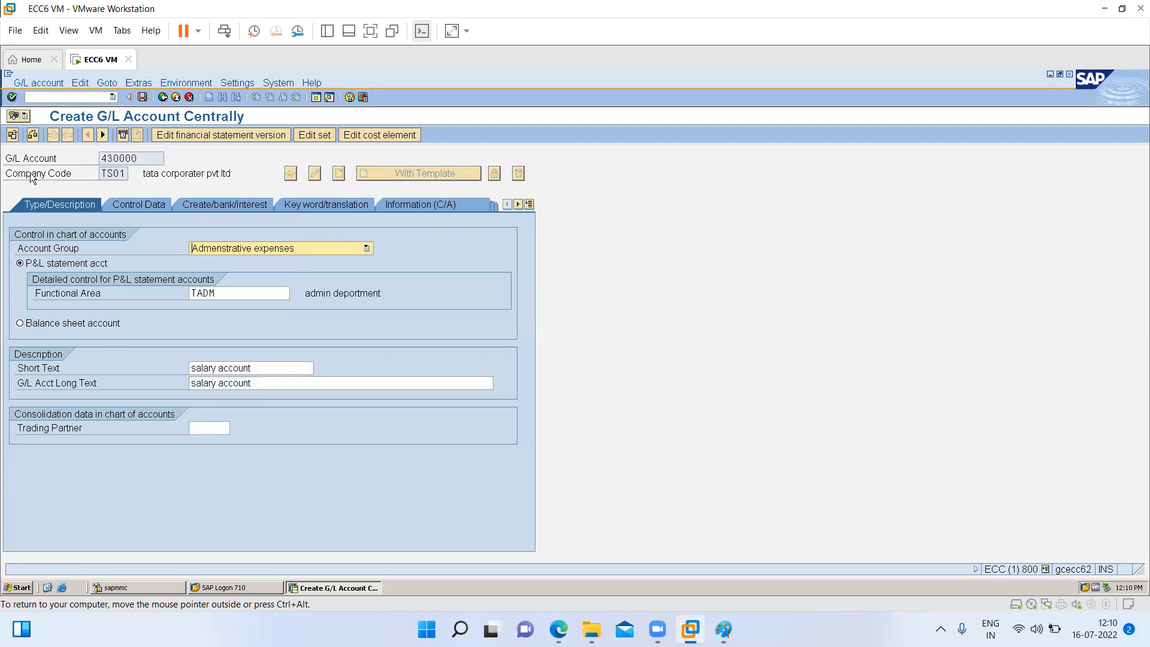
pyautogui.hotkey('ctrl', 's')
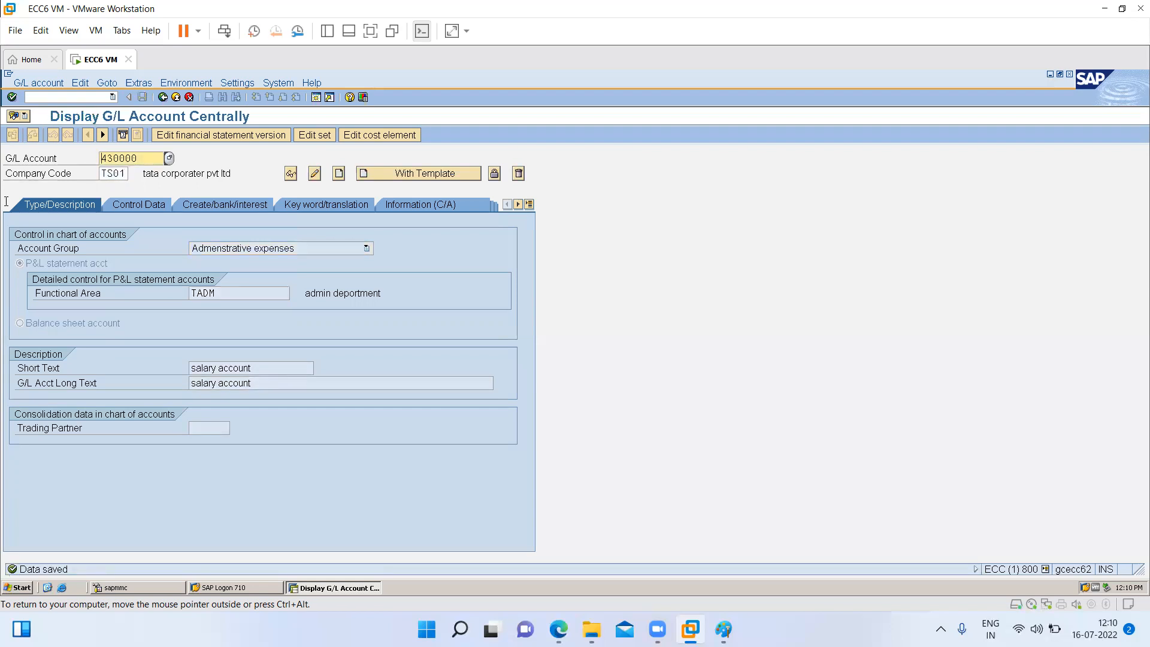
# - Copy account 430000 by template to company code TU01, accepting the proposed reference account, and save it
pyautogui.press('Tab')
pyautogui.write('tu01')
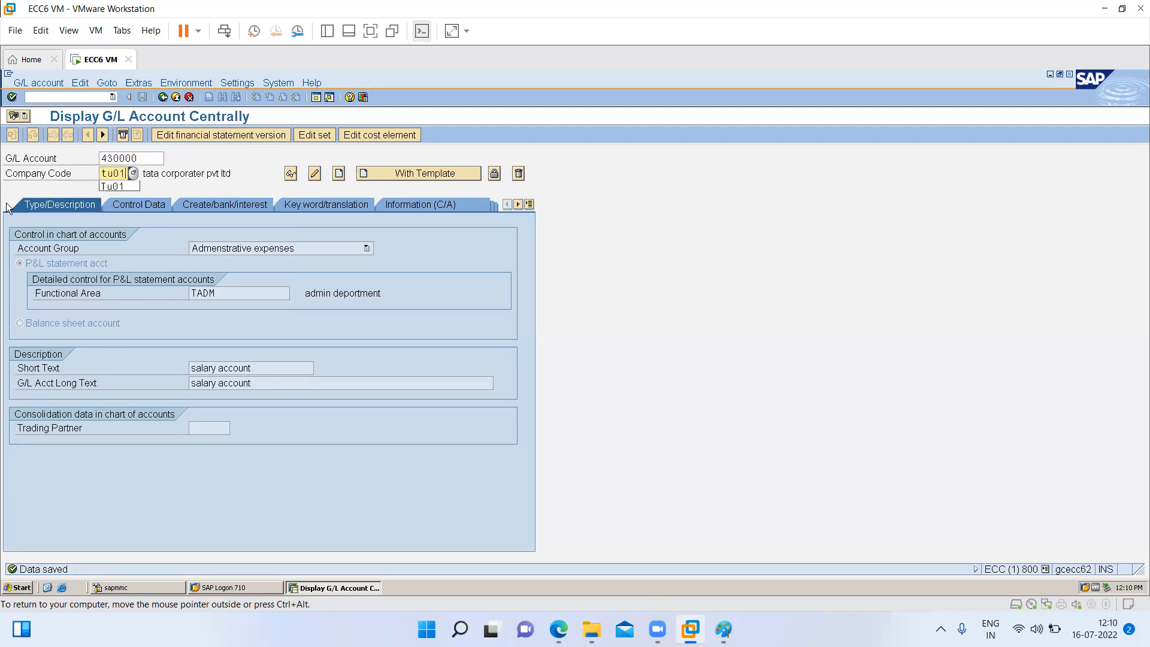
pyautogui.hotkey('shift', 'F1')
pyautogui.press('Return')
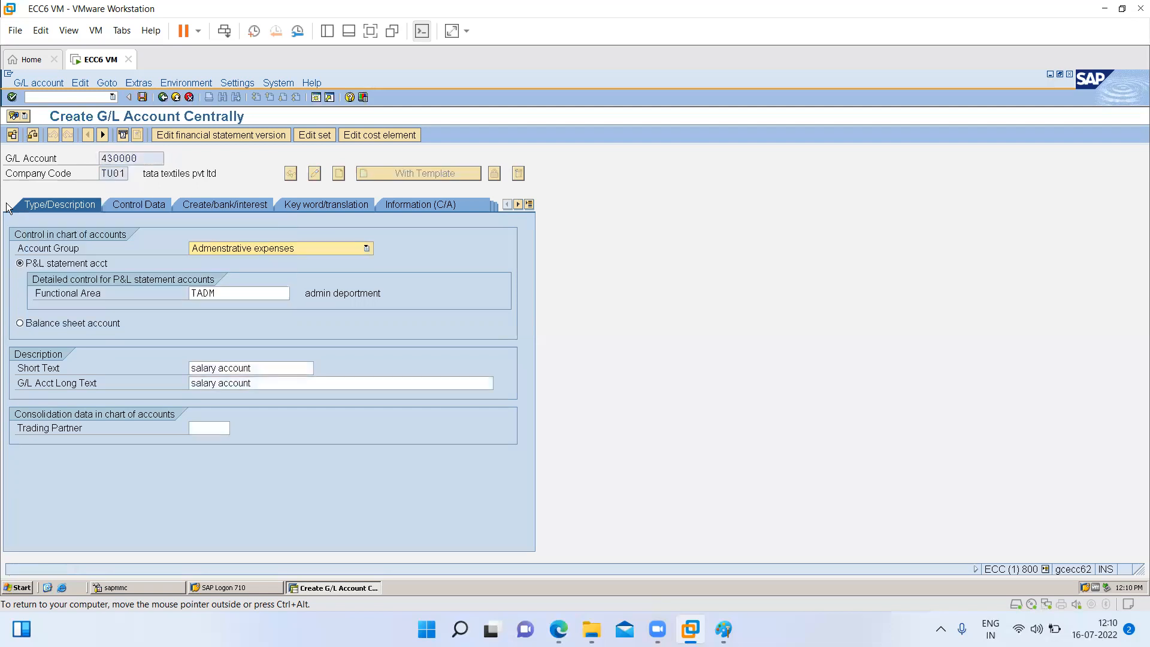
pyautogui.hotkey('ctrl', 's')
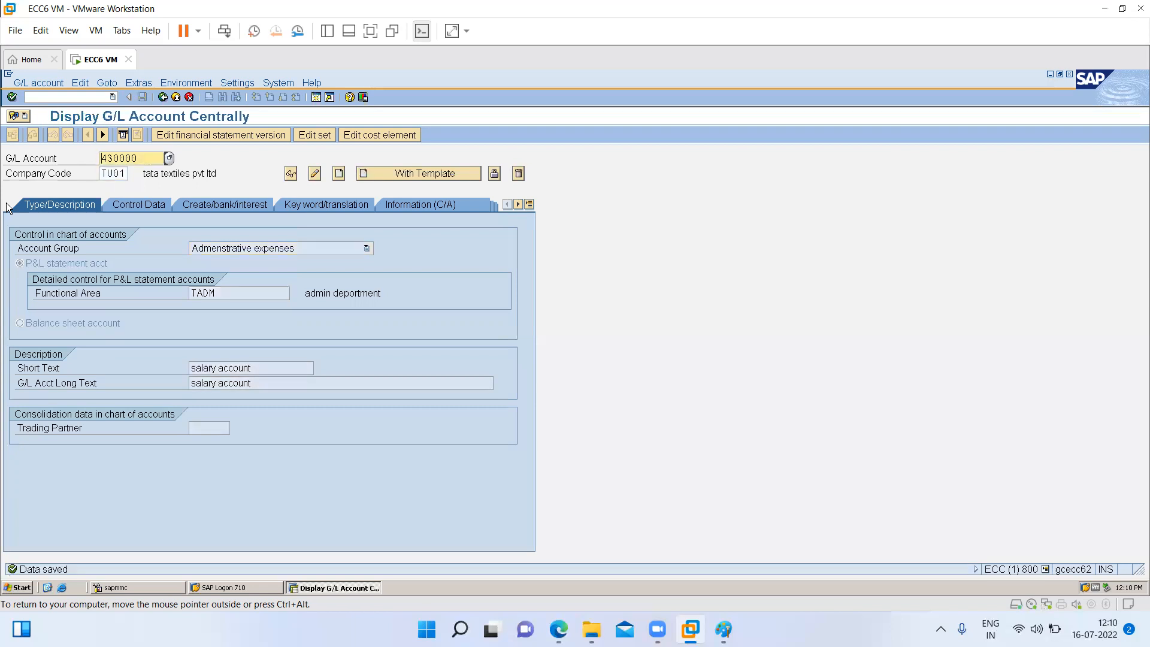
# - Start creating a new G/L account 320000 in company code TI01 without a template
pyautogui.doubleClick(148, 159)
pyautogui.press('BackSpace')
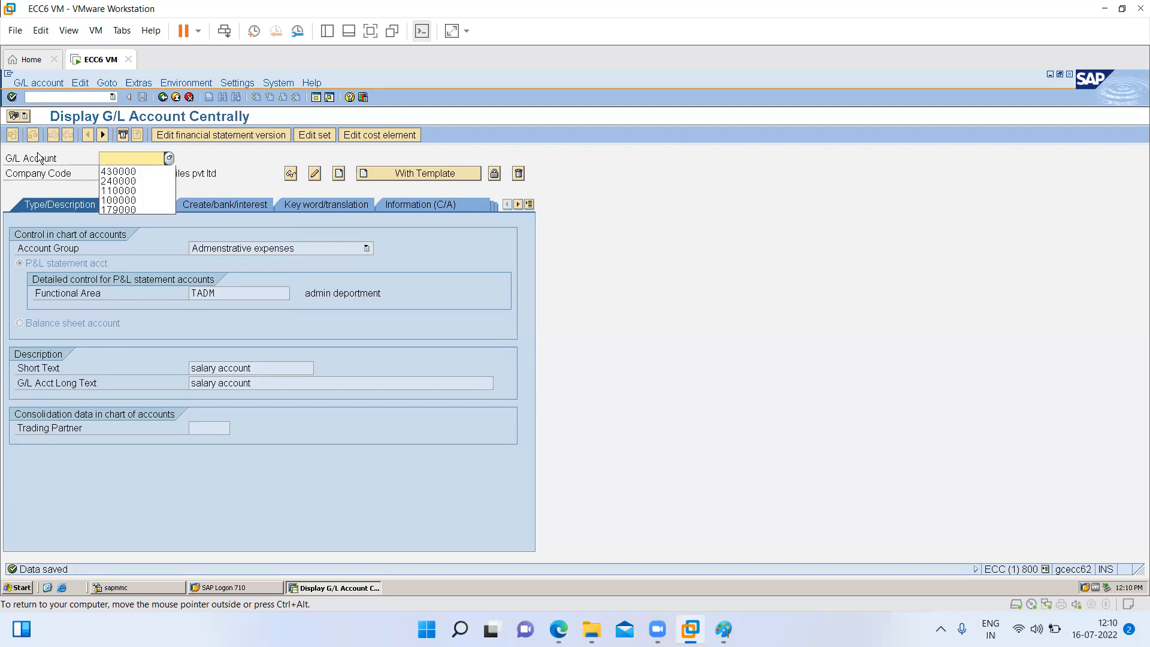
pyautogui.write('32')
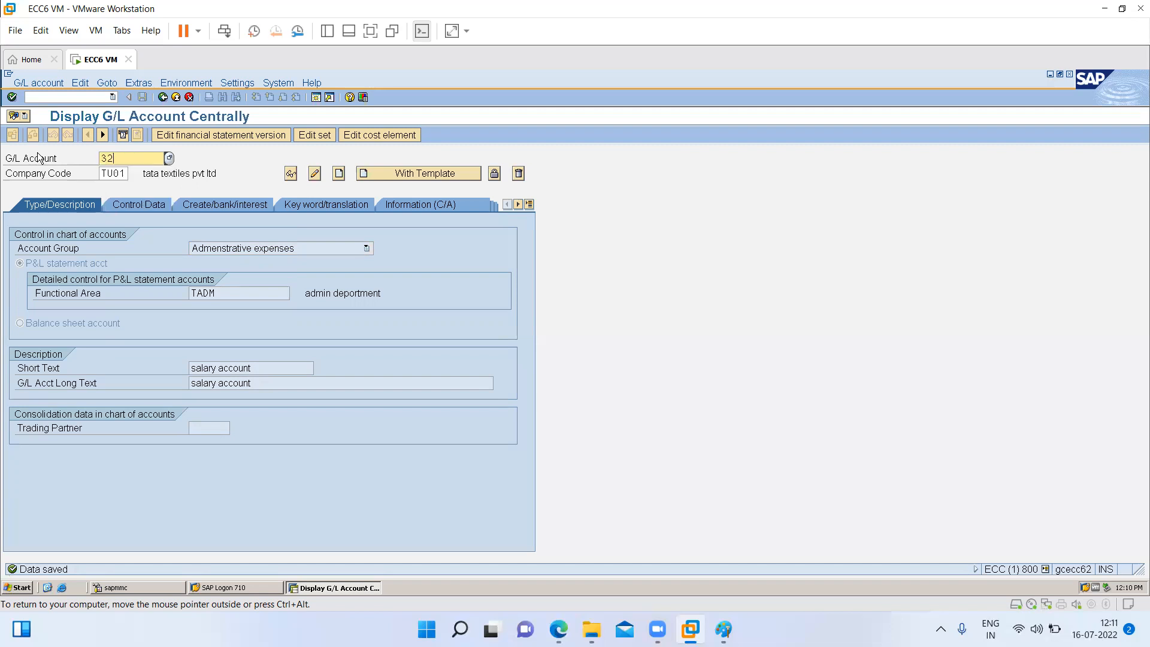
pyautogui.write('0000')
pyautogui.press('Tab')
pyautogui.write('ti01')
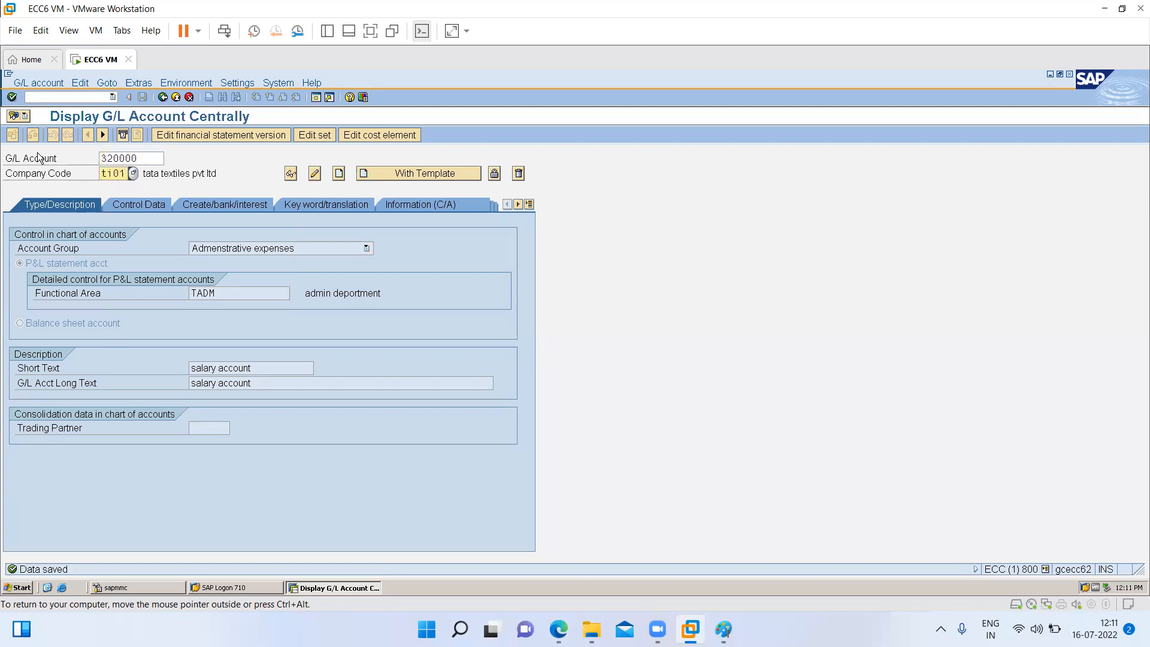
pyautogui.click(339, 174)
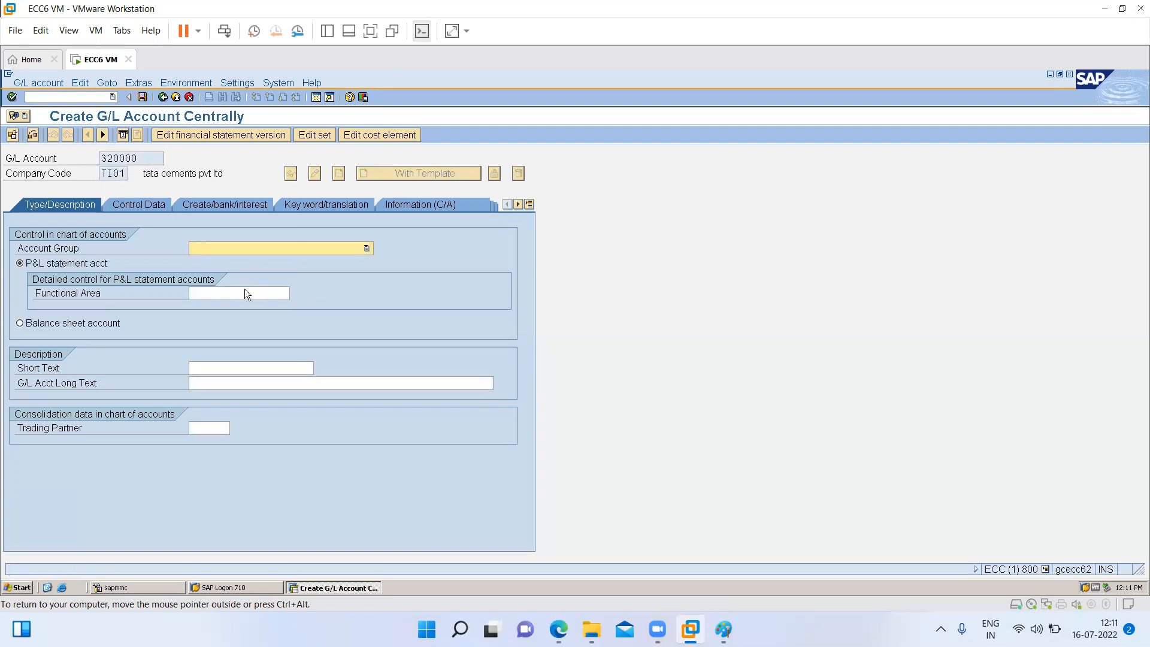
# - Assign account 320000 to the account group Other Incomes and the functional area TFIN (finance department)
pyautogui.press('F4')
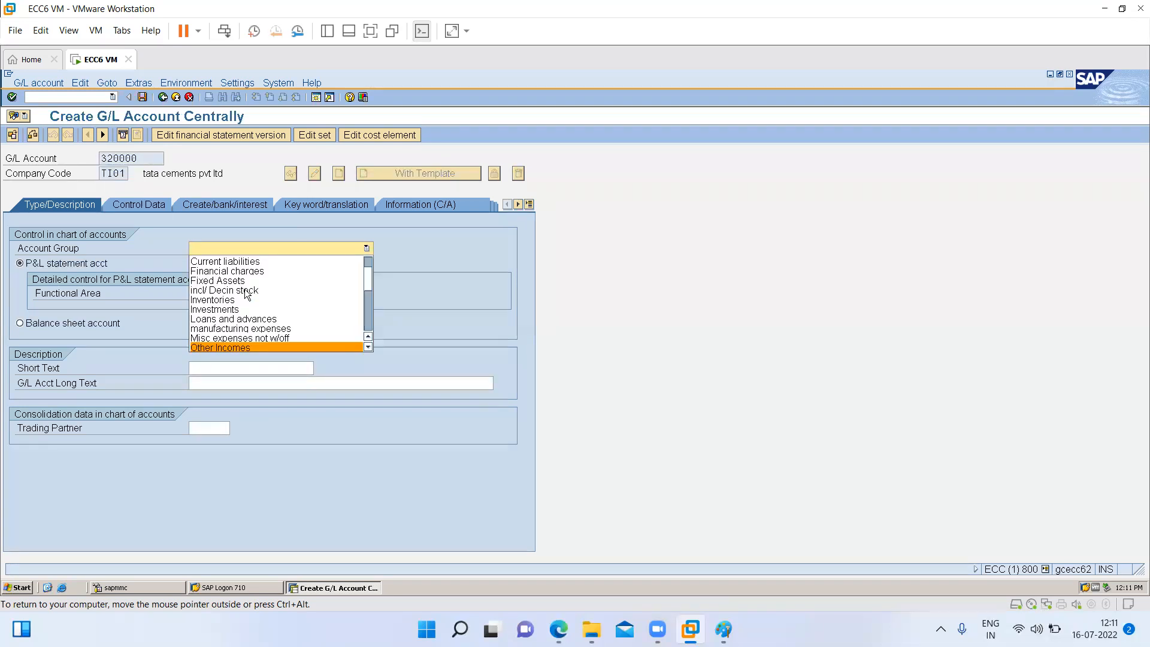
pyautogui.click(224, 348)
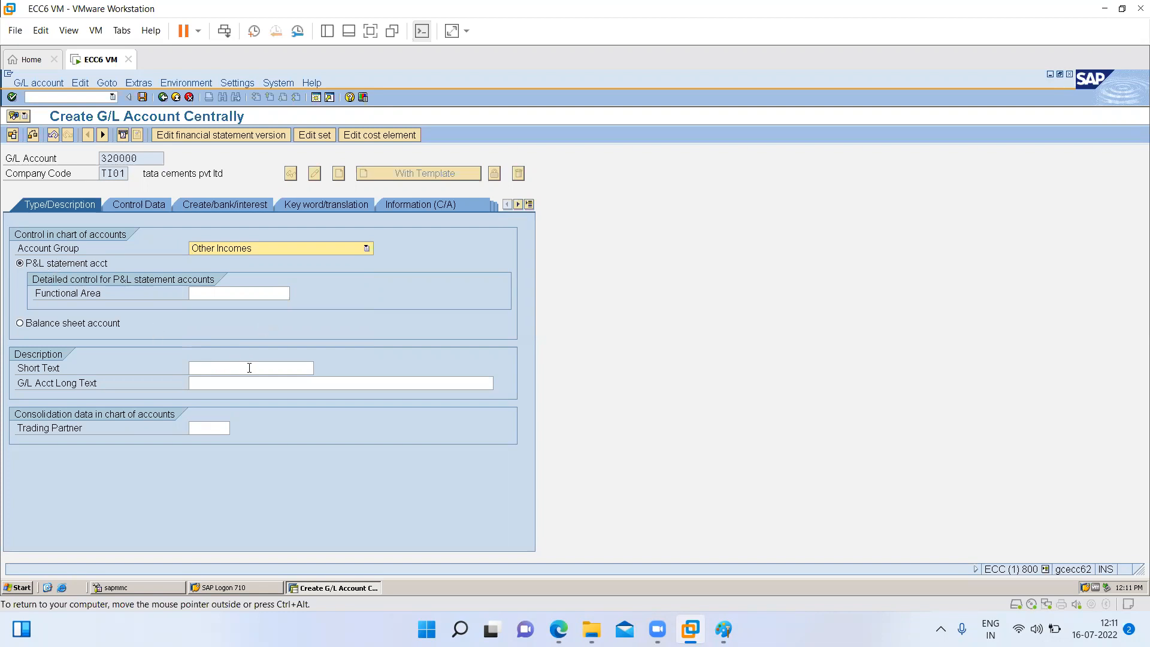
pyautogui.click(202, 295)
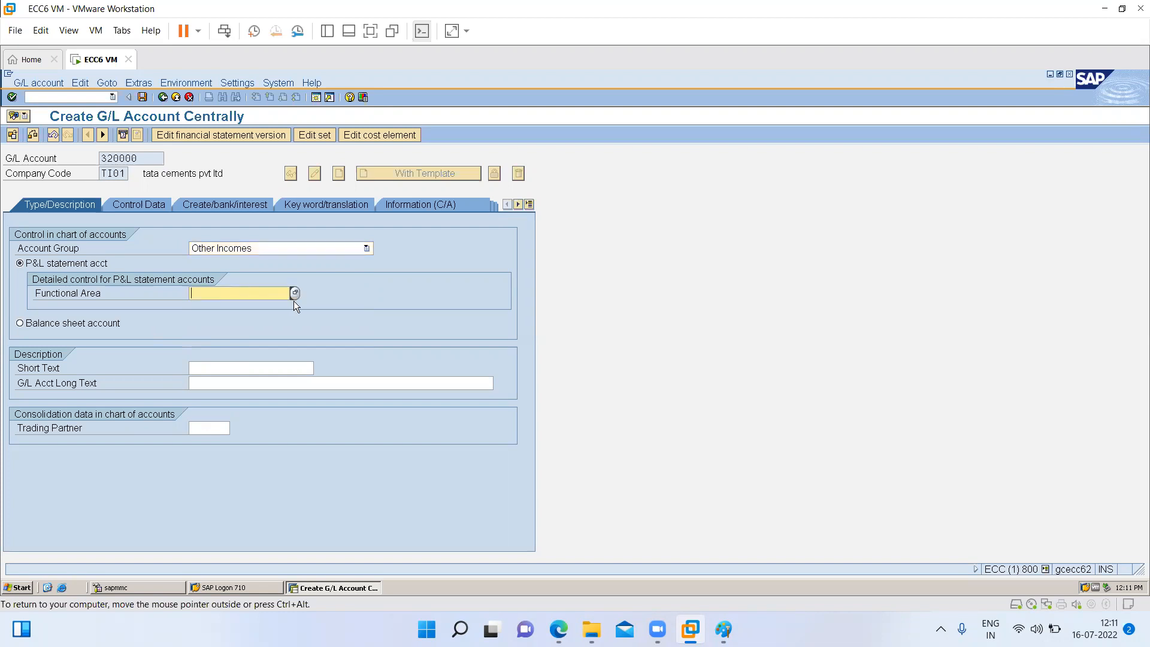
pyautogui.click(295, 293)
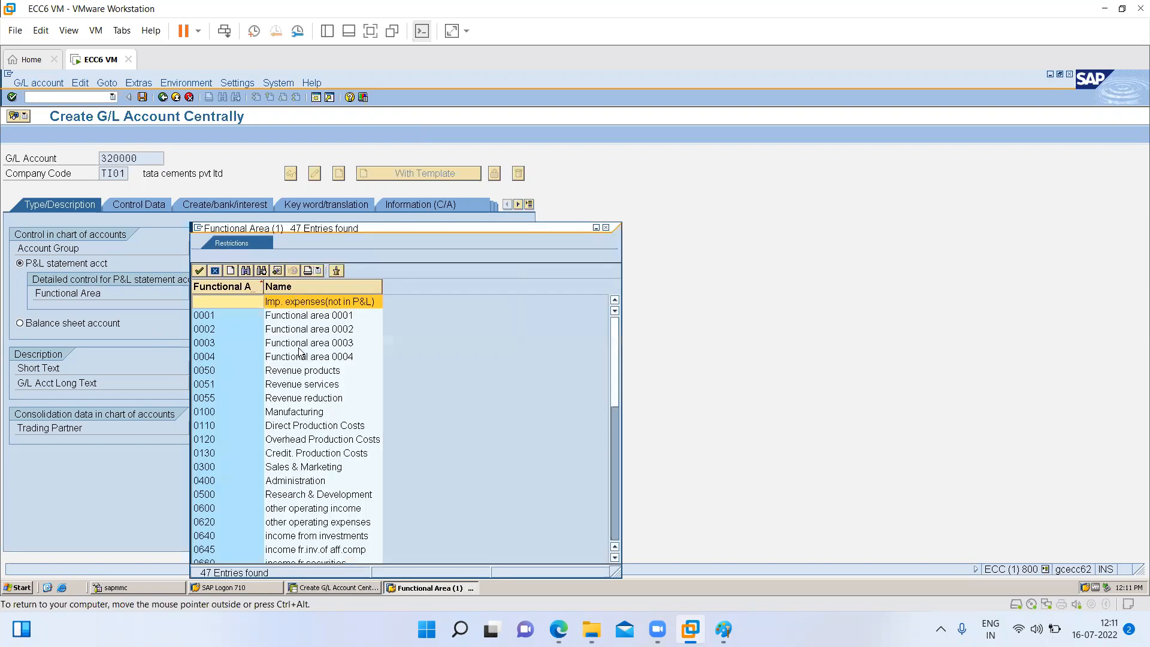
pyautogui.click(614, 525)
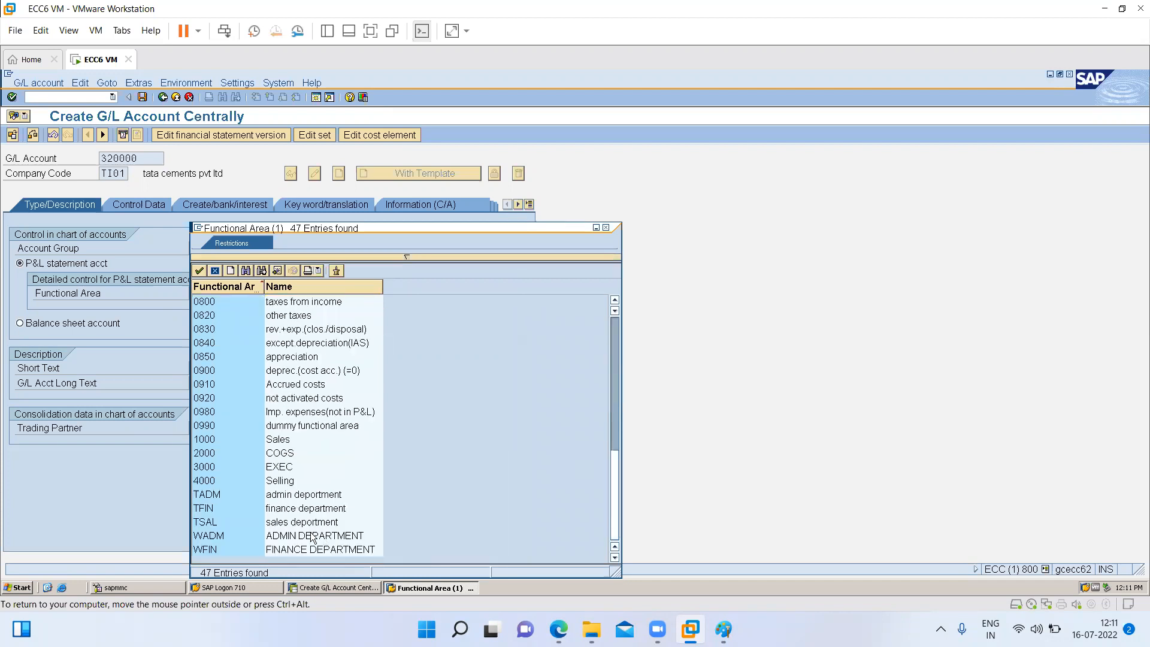
pyautogui.doubleClick(283, 511)
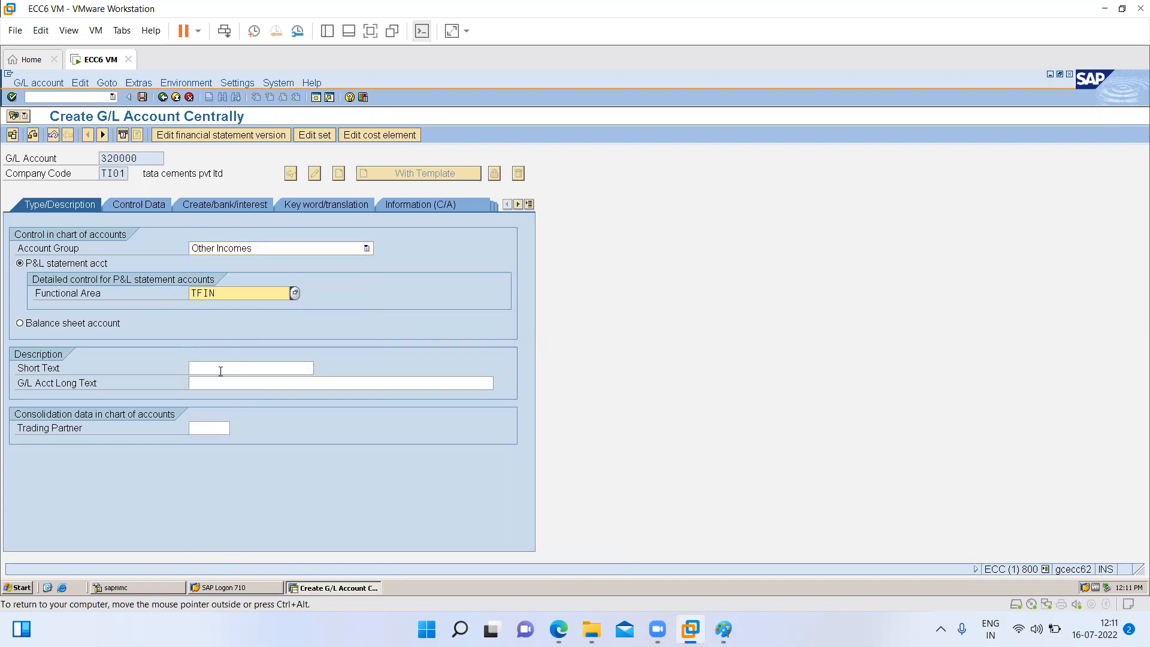
# - Enter "rent received accoun" as the short text and "rent received account" as the G/L account long text
pyautogui.click(220, 370)
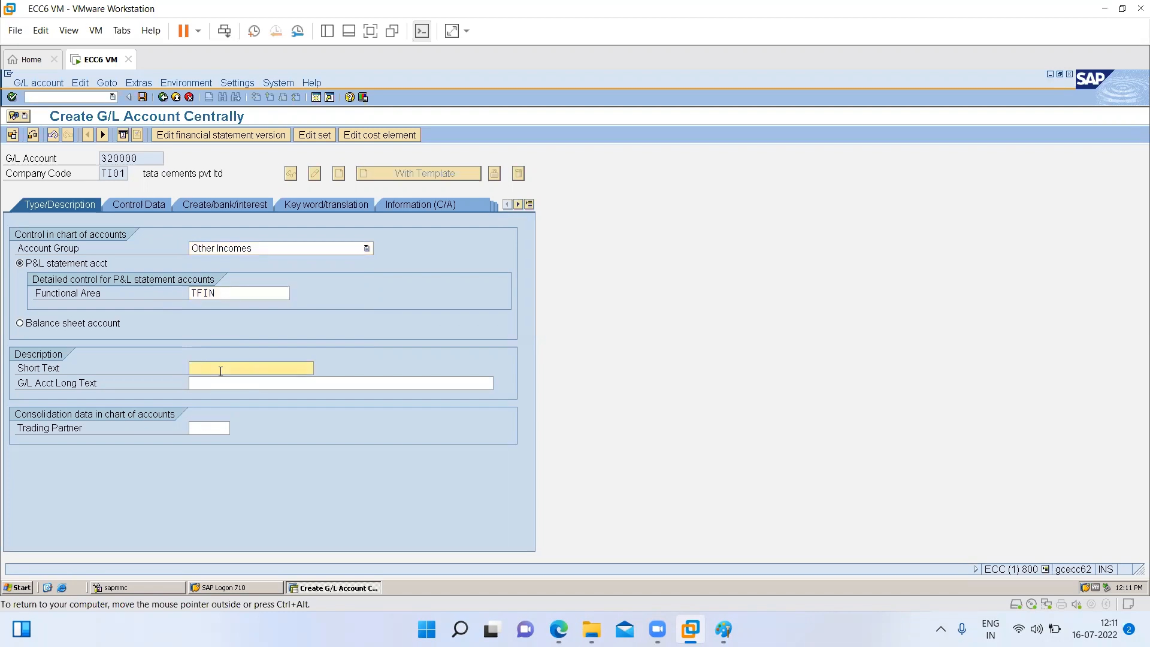
pyautogui.write('rent received accoun')
pyautogui.click(203, 383)
pyautogui.write('ren')
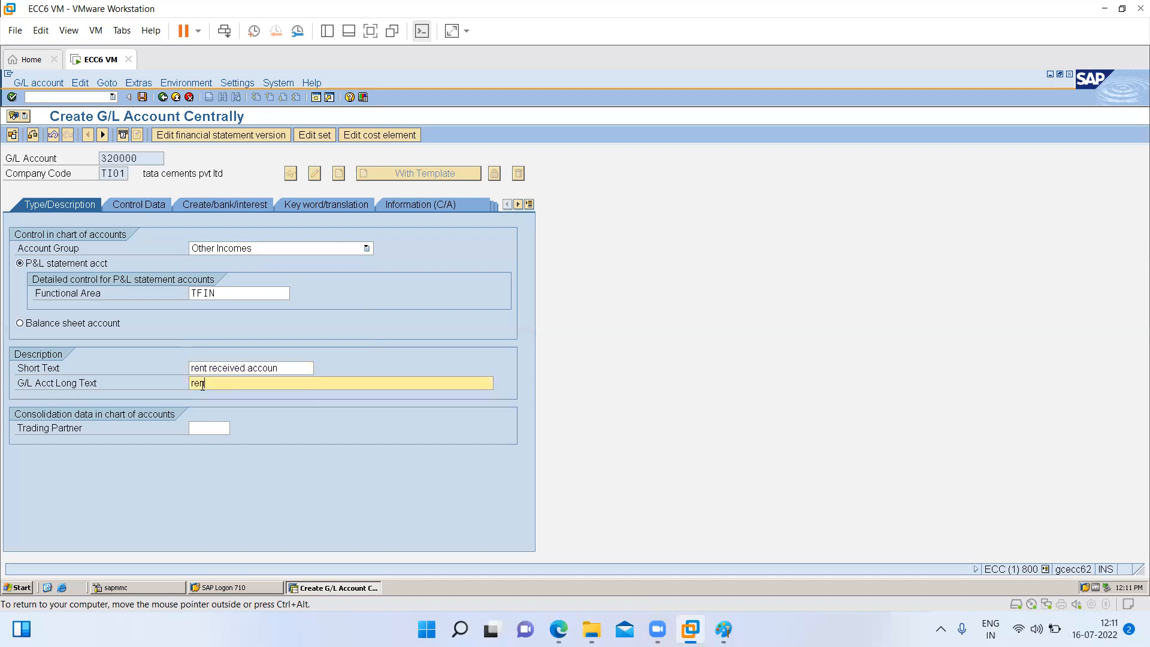
pyautogui.write('t received account')
# - In the control data, enable only balances in local currency and line item display, and set the sort key to 001
pyautogui.click(149, 204)
pyautogui.click(86, 270)
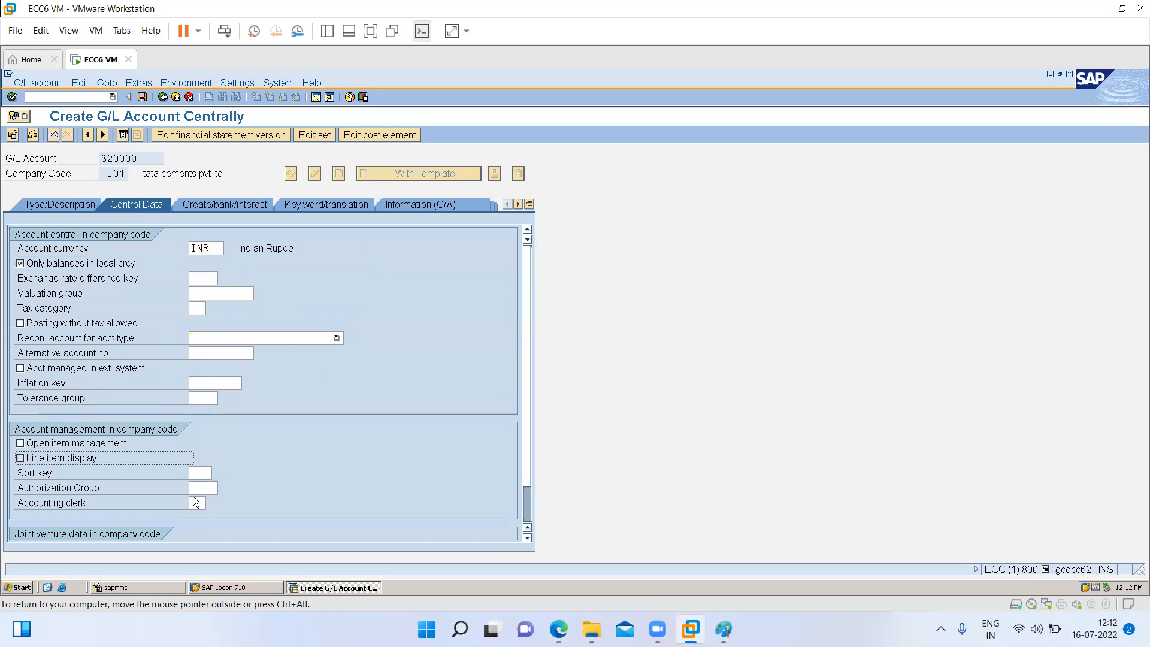
pyautogui.click(76, 462)
pyautogui.click(76, 462)
pyautogui.press('space')
pyautogui.click(197, 474)
pyautogui.write('001')
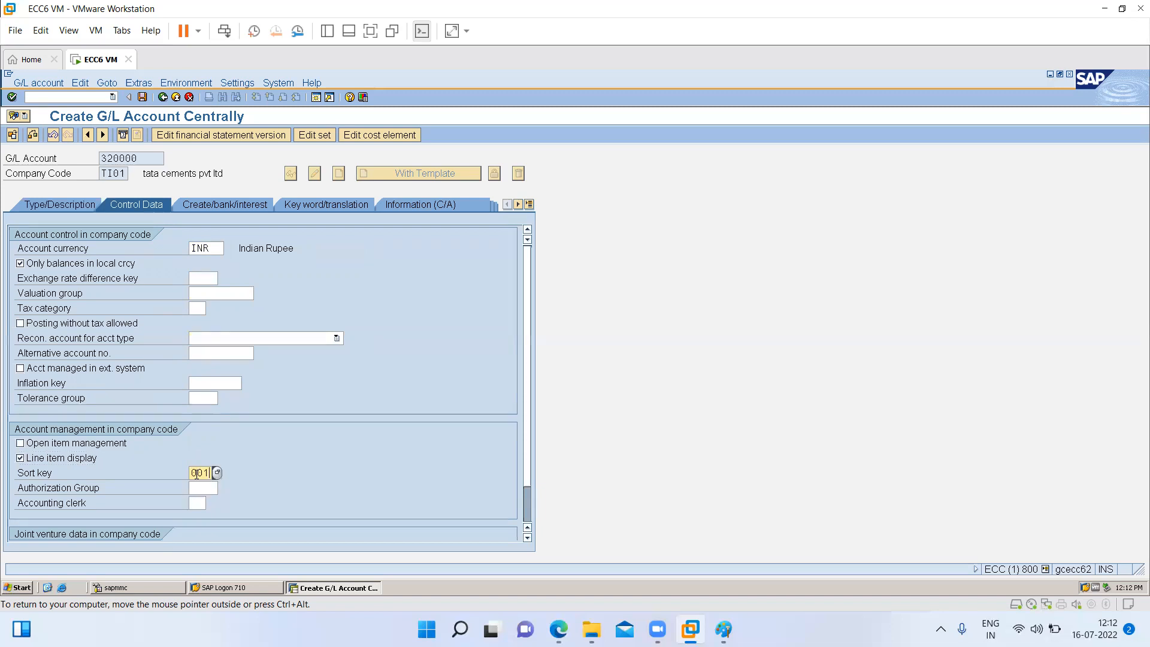
# - Set the field status group of account 320000 to G029 (revenue accounts) from the list of possible values
pyautogui.click(202, 207)
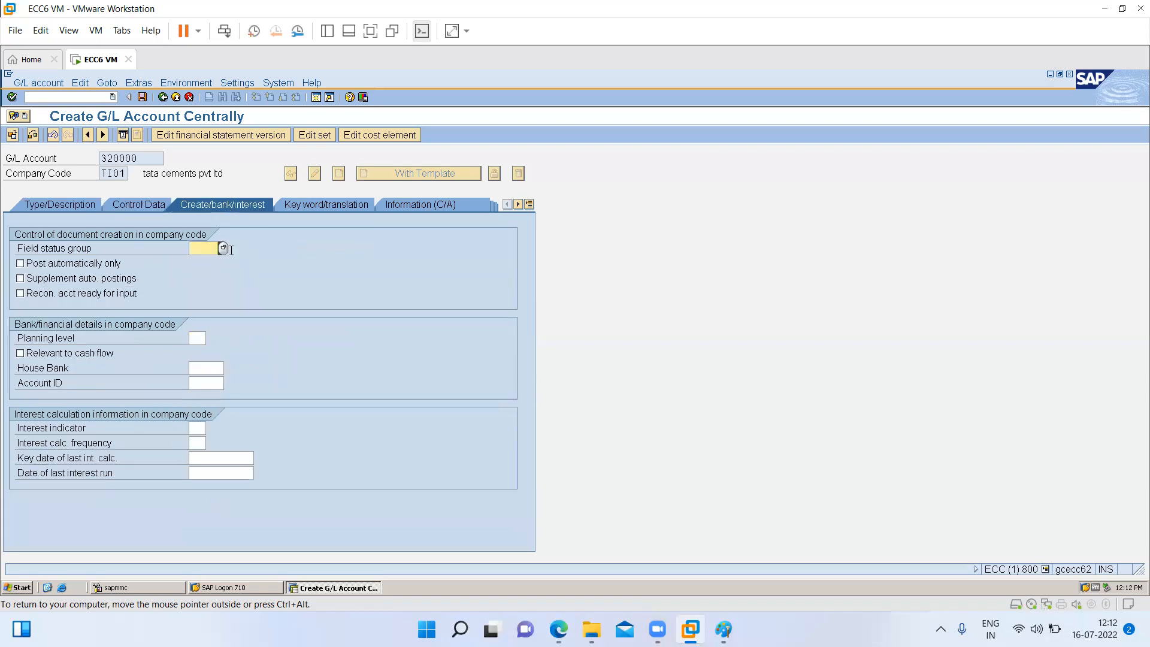
pyautogui.click(223, 248)
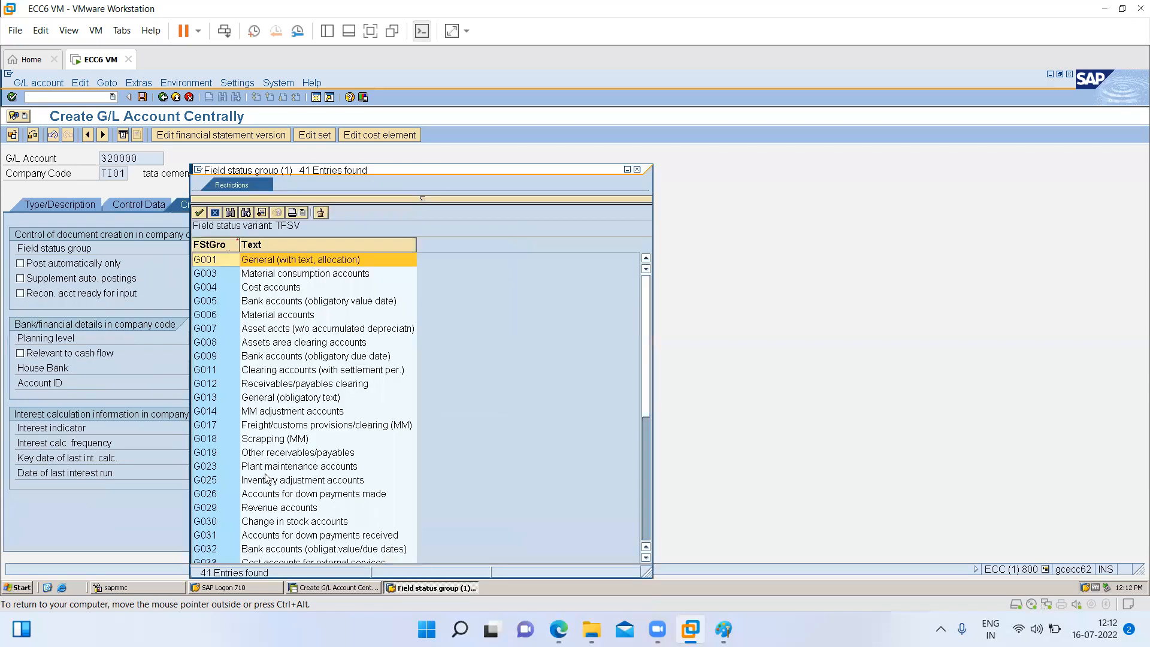
pyautogui.click(267, 510)
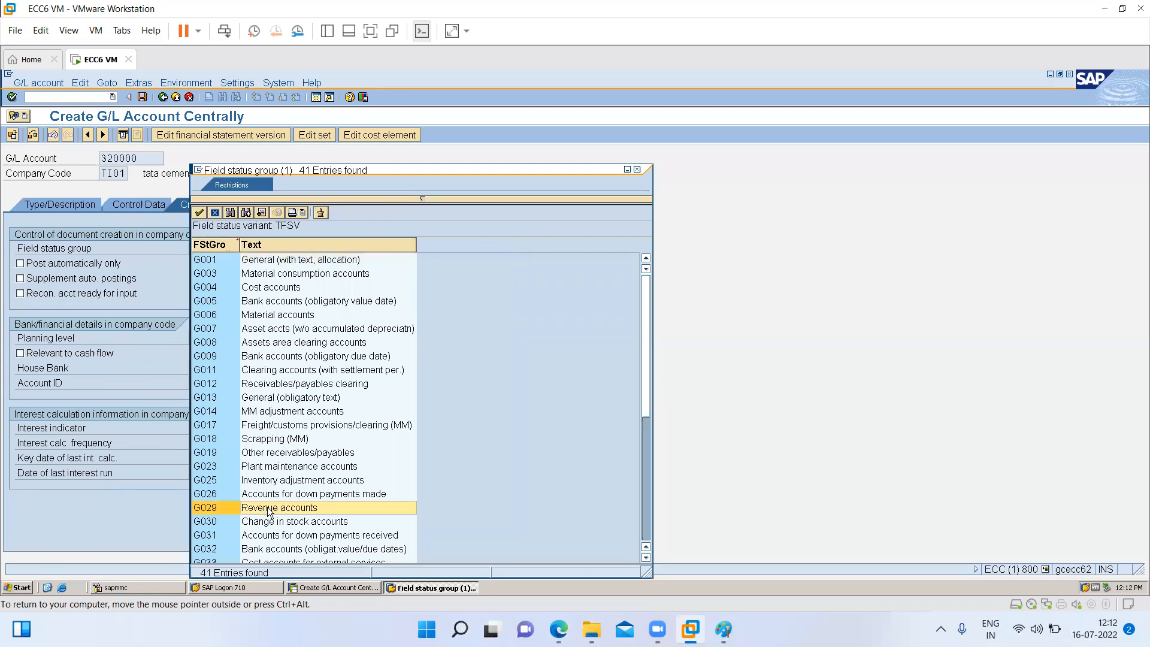
pyautogui.doubleClick(267, 510)
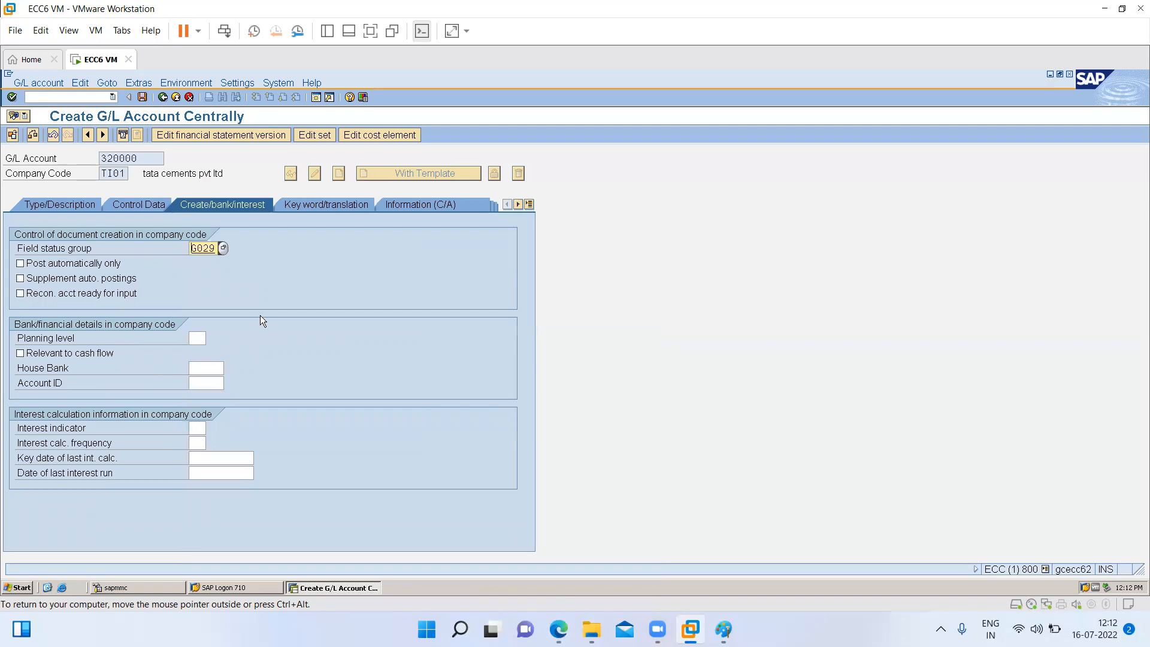
# - Save account 320000 for TI01, and create it in company code TI02 using account 320000 of TI01 as the template
pyautogui.click(141, 97)
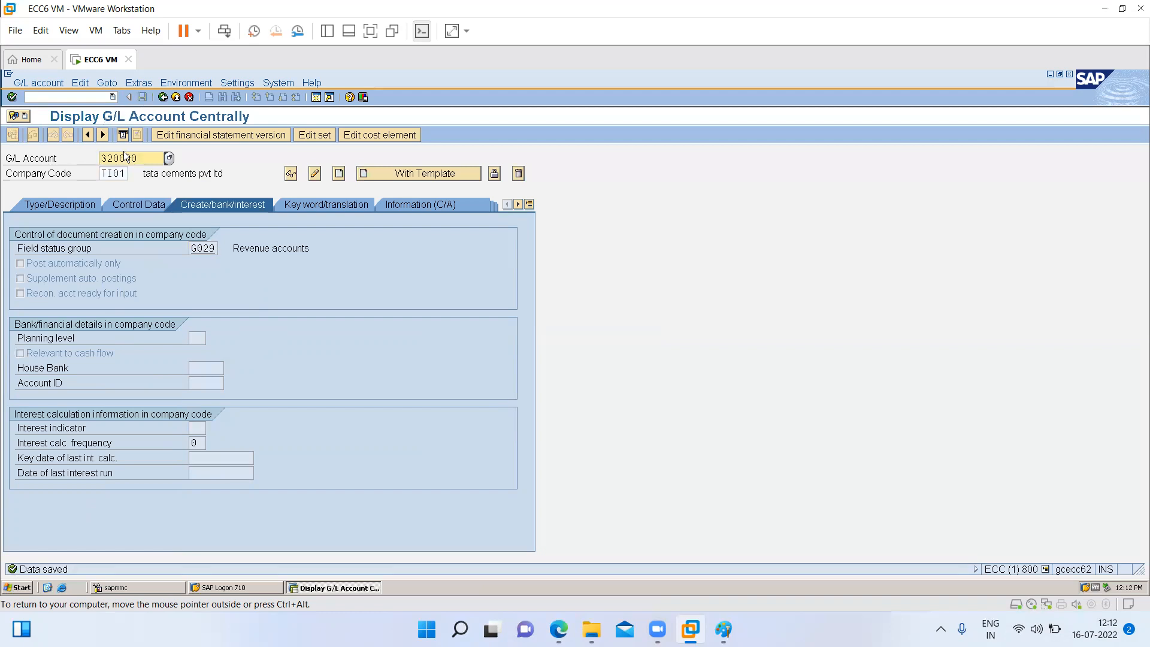
pyautogui.doubleClick(125, 176)
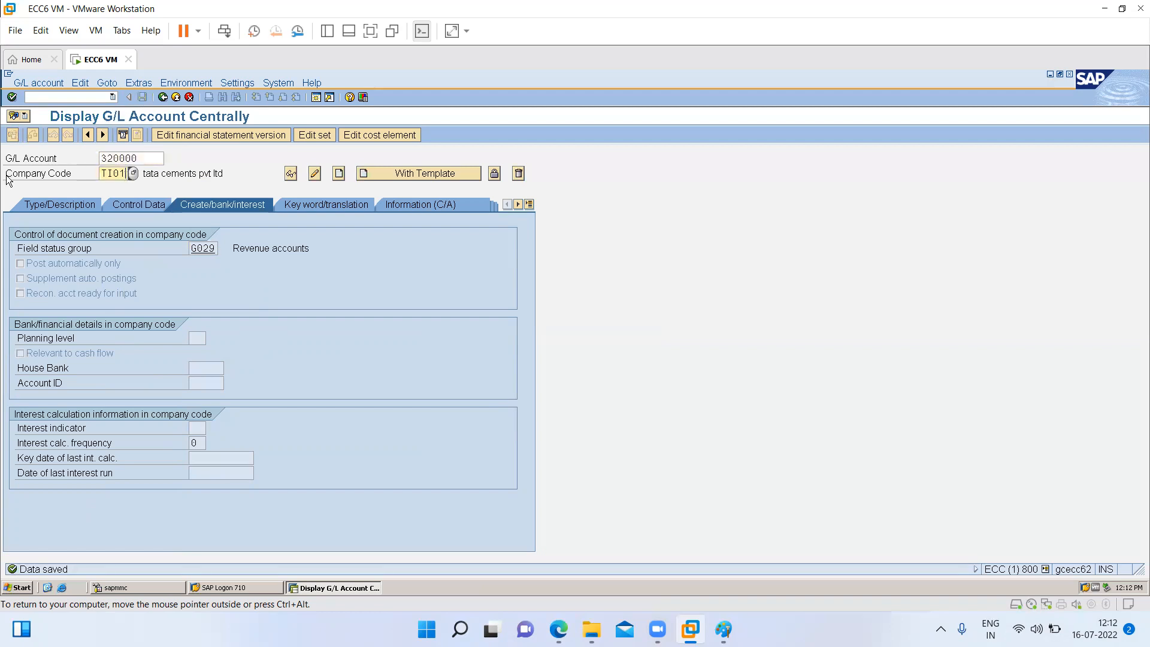
pyautogui.write('ti02')
pyautogui.click(371, 174)
pyautogui.doubleClick(205, 236)
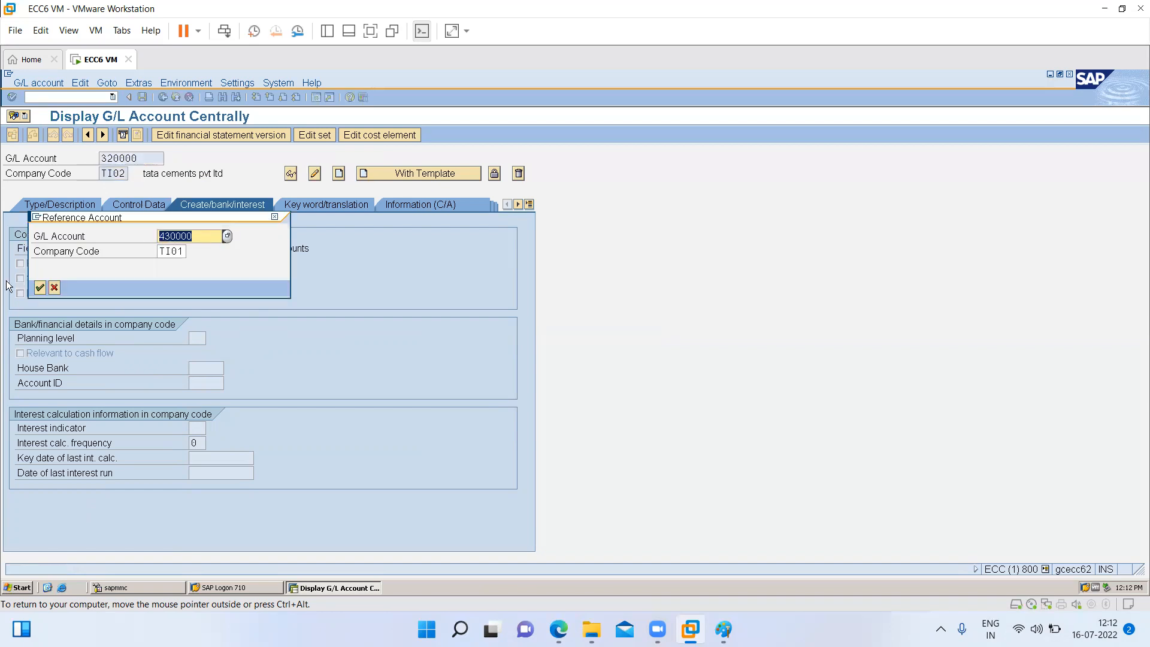
pyautogui.write('320000')
pyautogui.press('Tab')
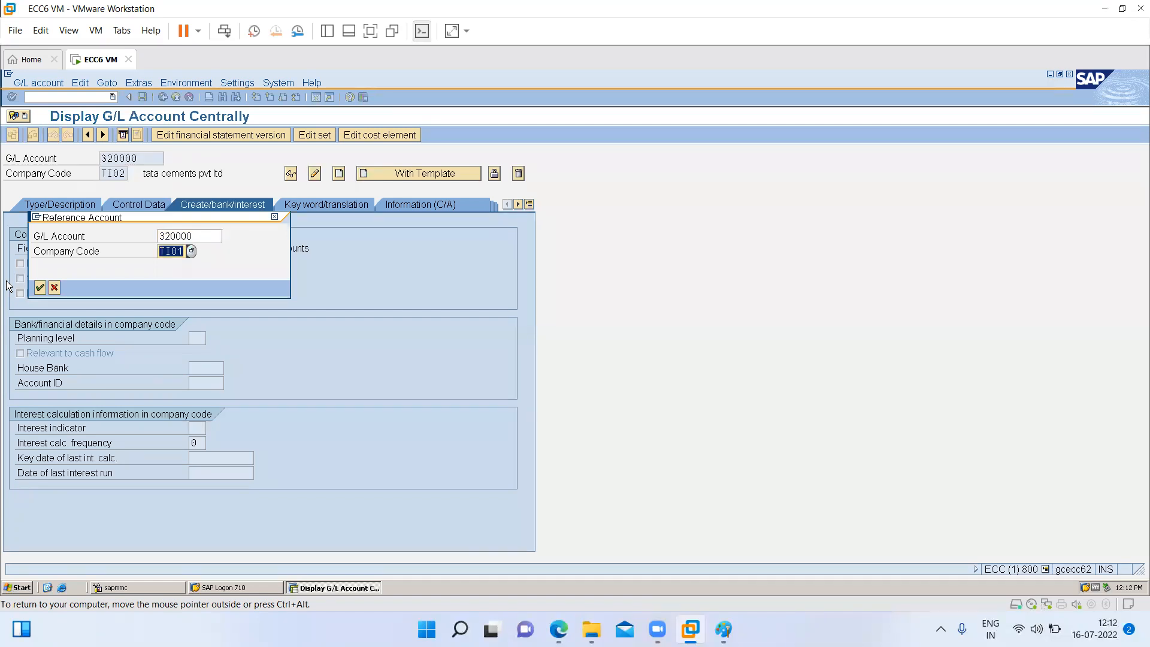
pyautogui.press('Return')
pyautogui.hotkey('ctrl', 's')
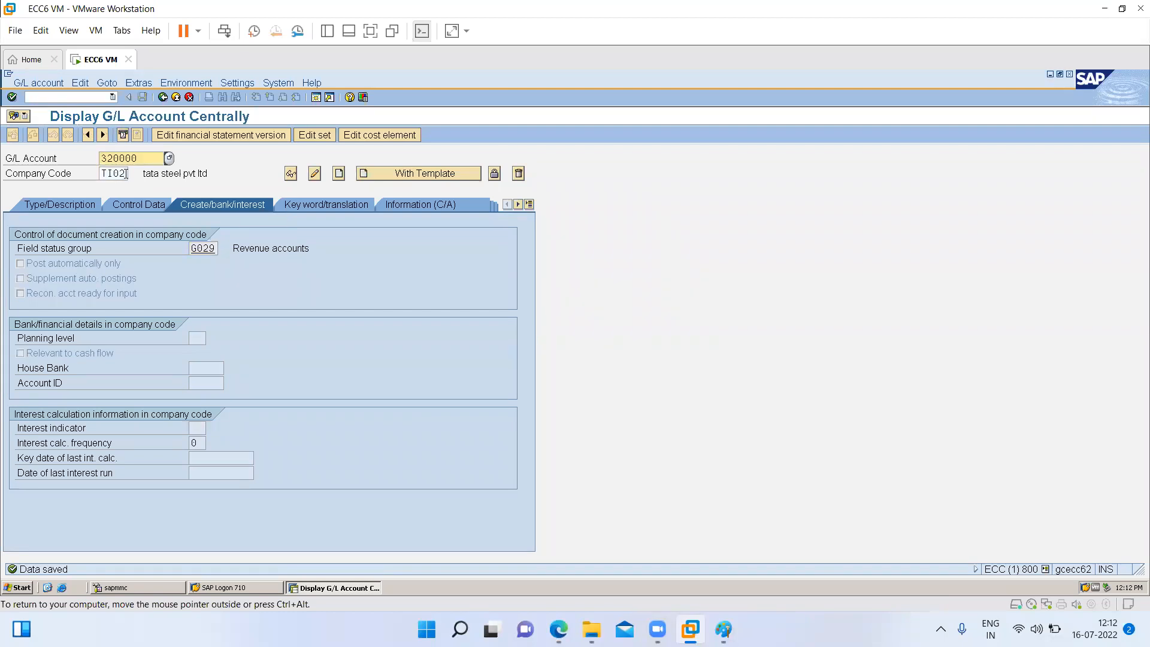
# - Create account 320000 in company code TS01 from the TI01 template account 320000 and save it
pyautogui.press('Tab')
pyautogui.write('ts01')
pyautogui.press('Return')
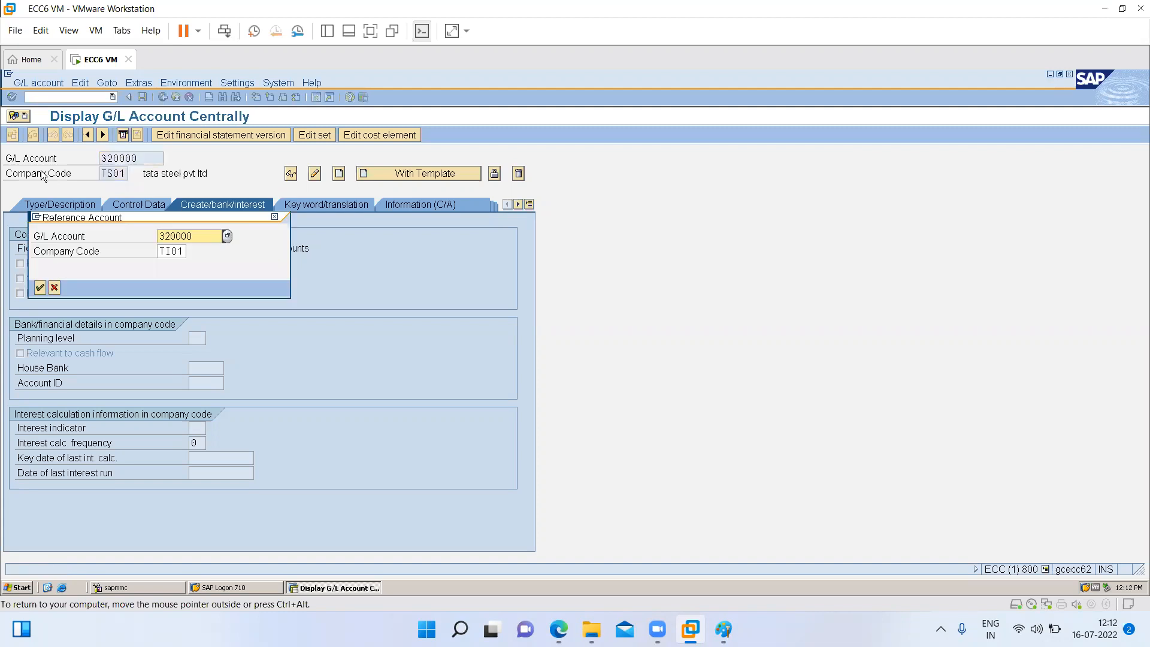
pyautogui.press('Return')
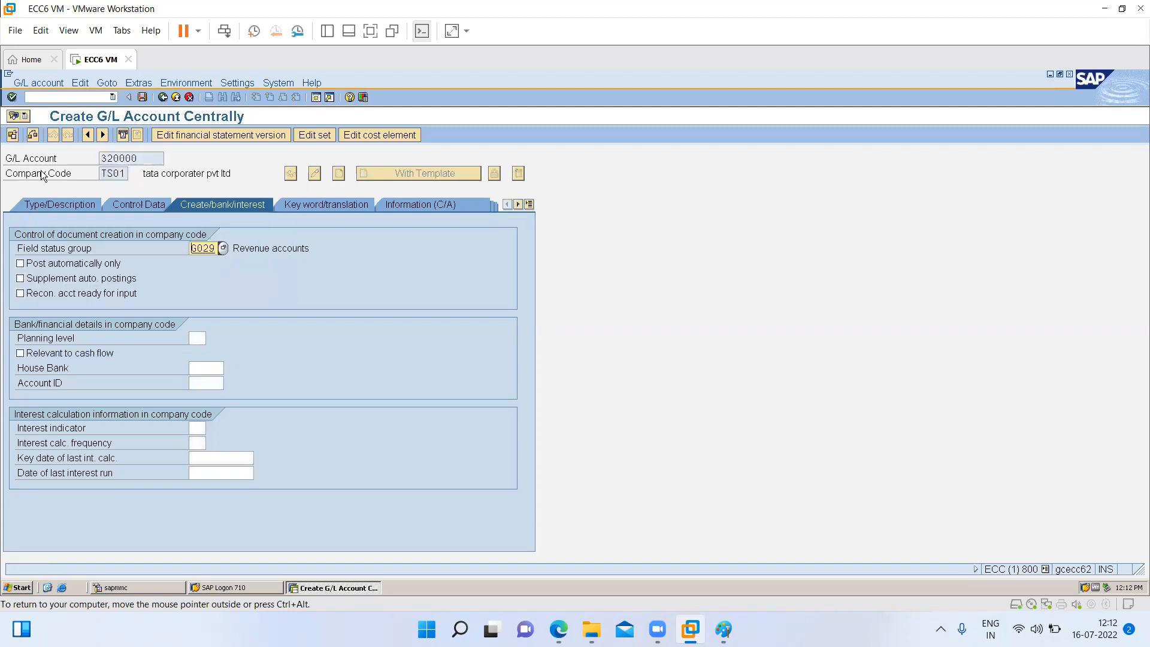
pyautogui.hotkey('ctrl', 's')
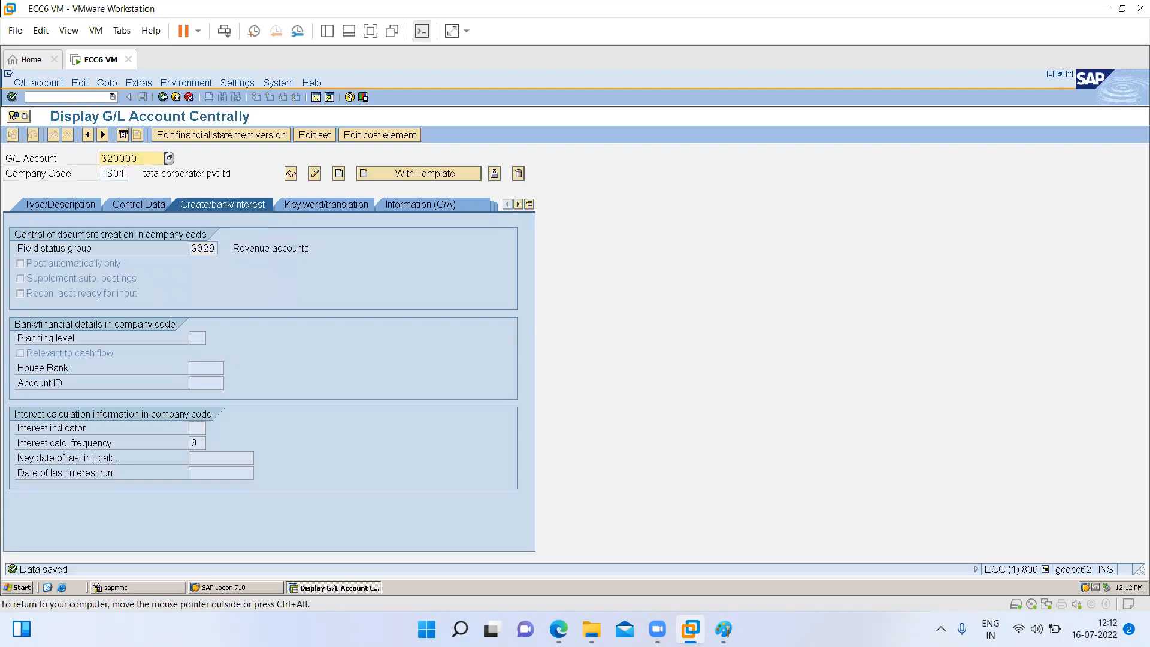
# - Copy account 320000 of TI01 by template to company code TU01 and save the new account
pyautogui.doubleClick(127, 173)
pyautogui.write('tu01')
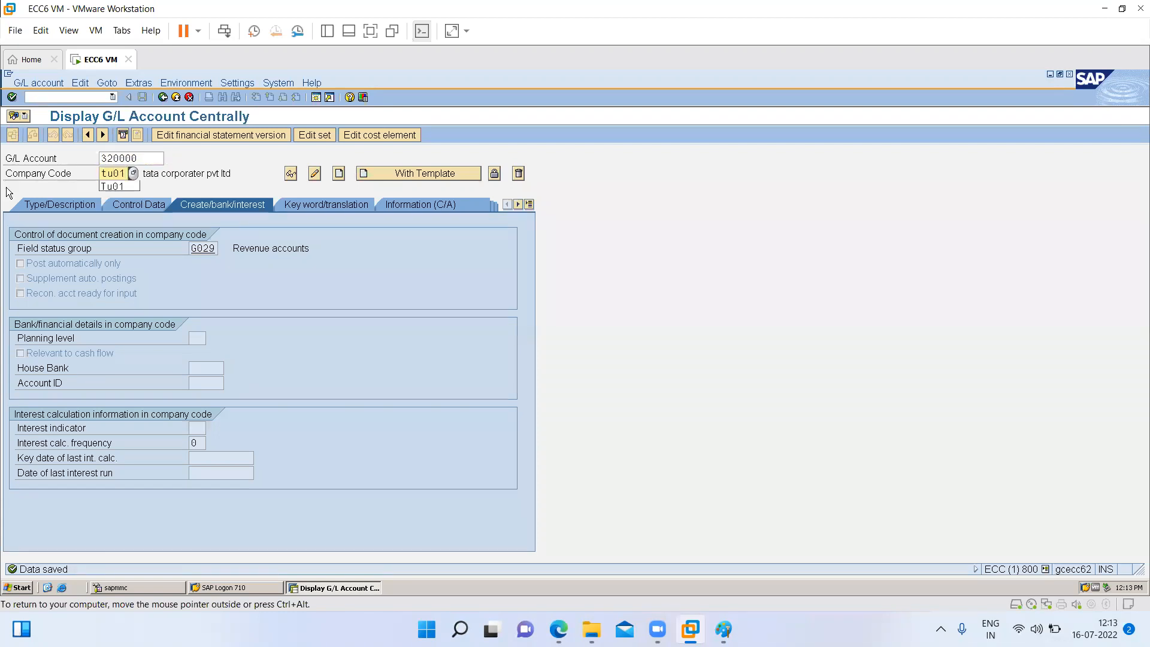
pyautogui.press('F6')
pyautogui.press('Return')
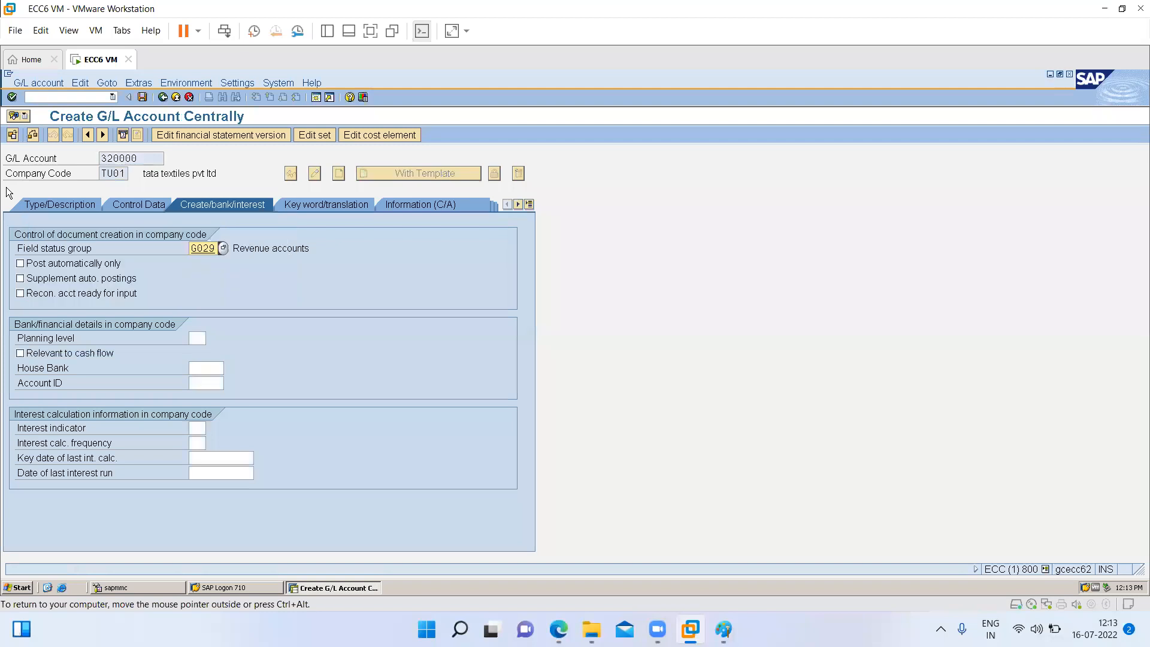
pyautogui.hotkey('ctrl', 's')
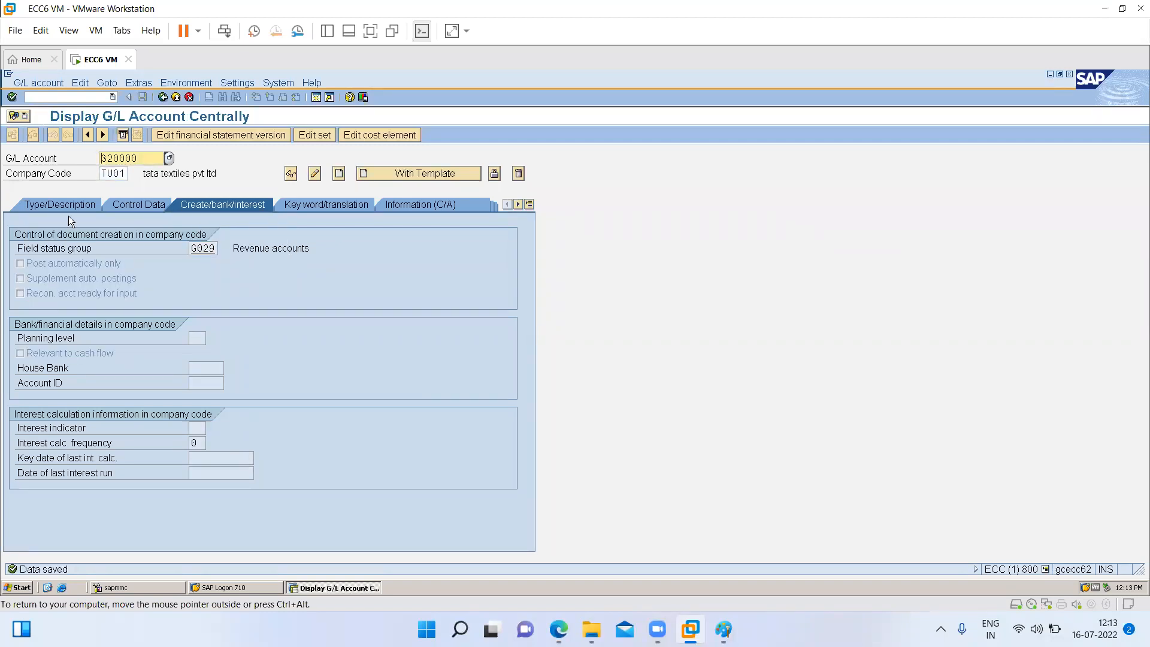
pyautogui.click(174, 176)
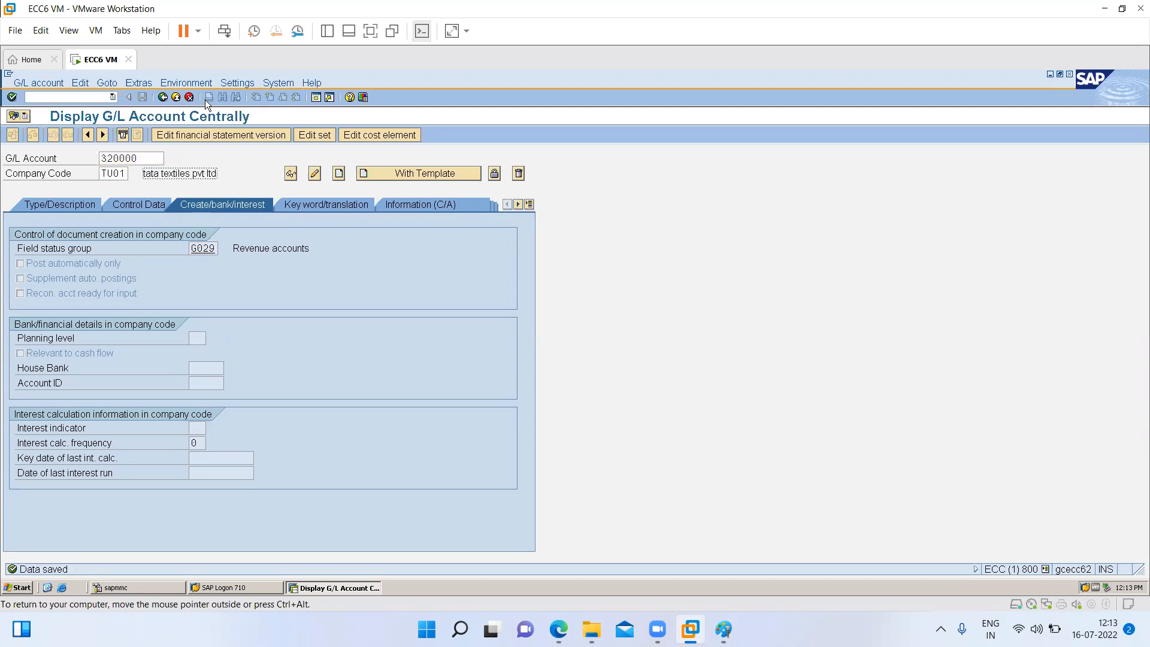
# - Leave the G/L account maintenance and open the General Table Display transaction
pyautogui.click(163, 98)
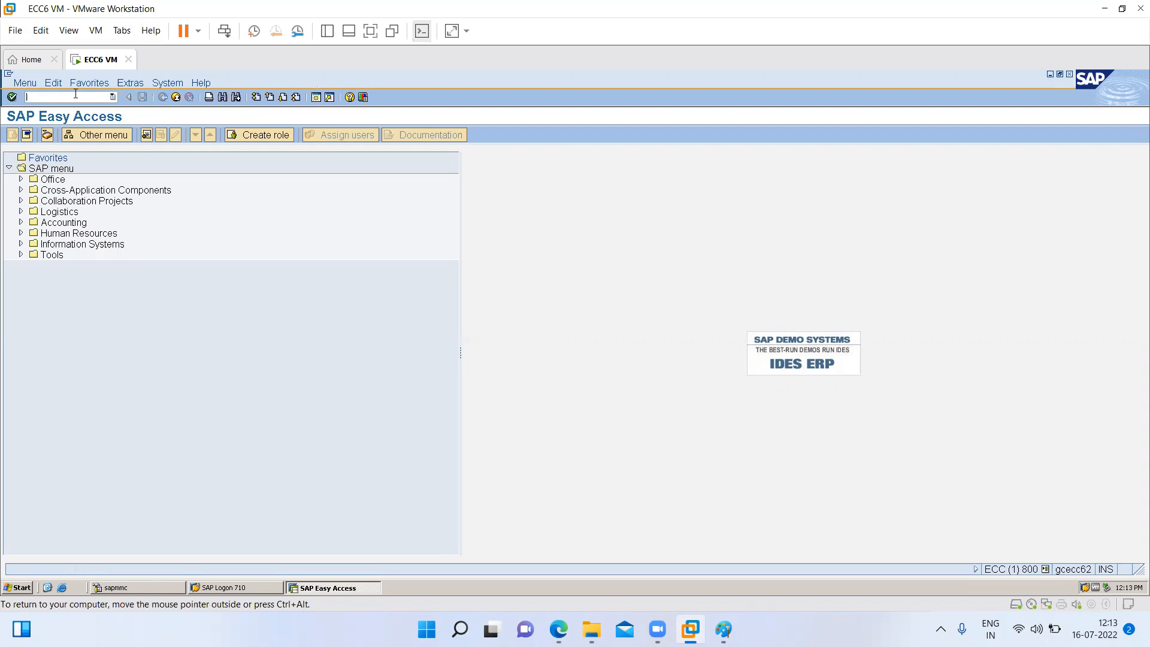
pyautogui.write('se16n')
pyautogui.press('Return')
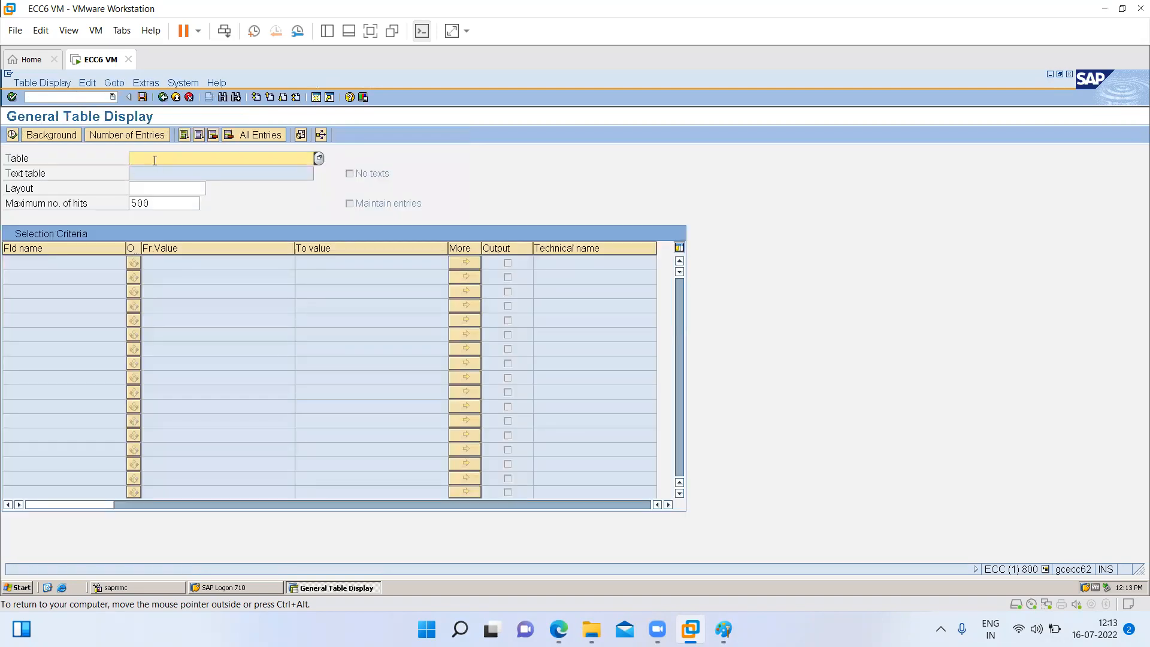
# - Display the entries of table SKA1 (G/L account master, chart of accounts) for chart of accounts TOCA
pyautogui.write('ska1')
pyautogui.press('Return')
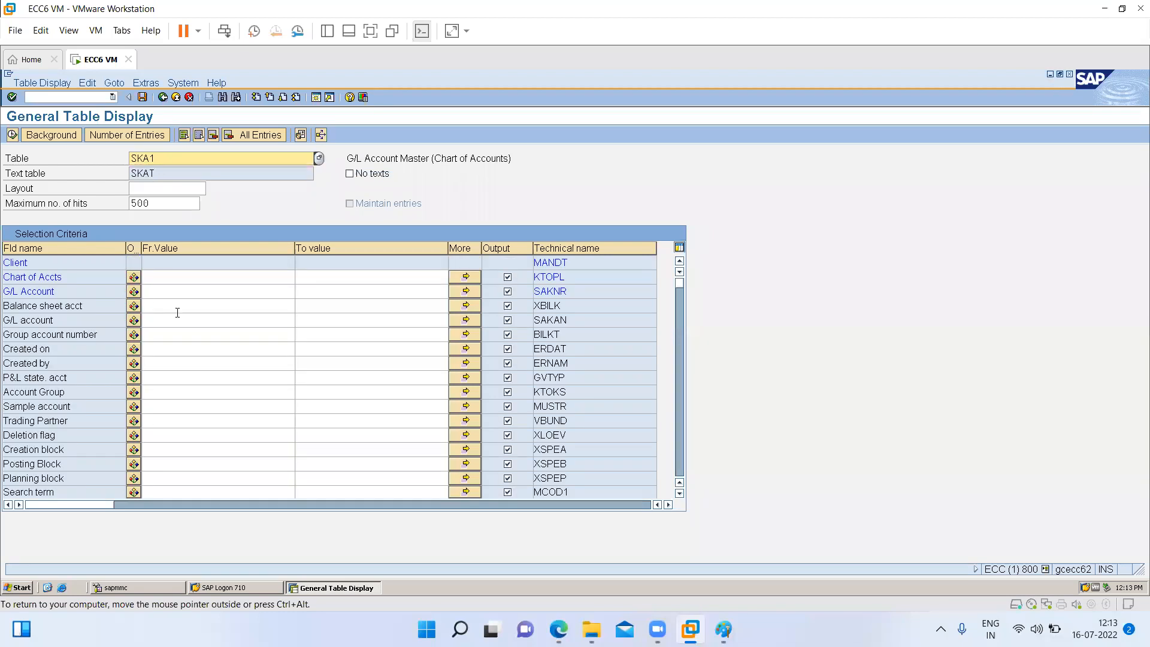
pyautogui.click(155, 273)
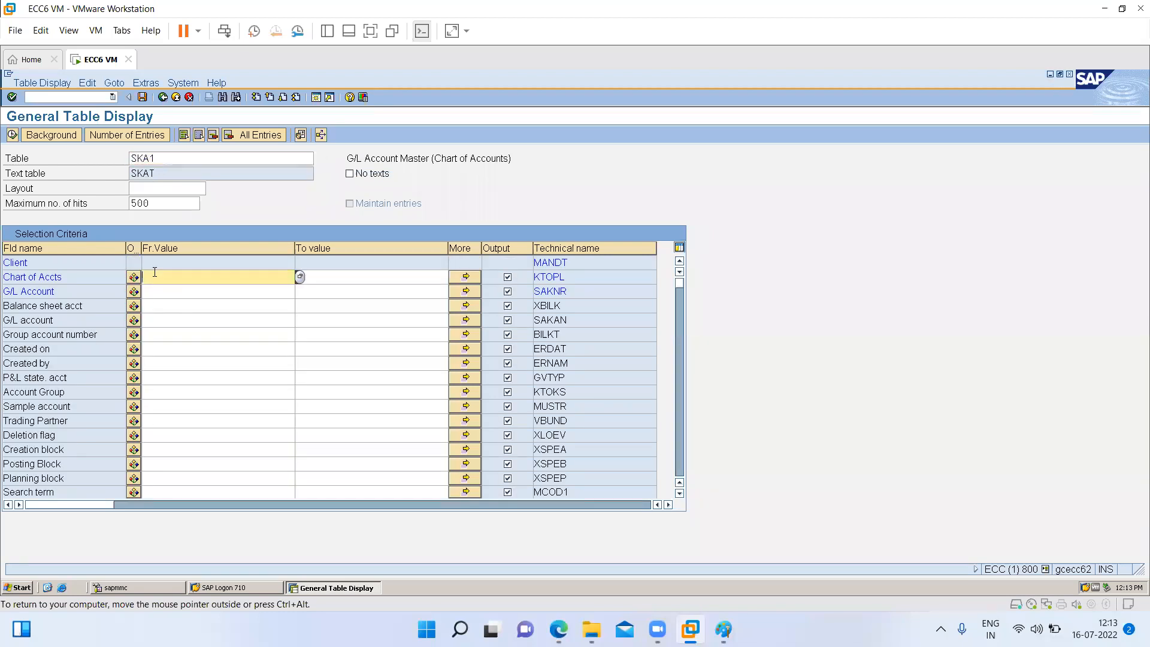
pyautogui.write('toca')
pyautogui.click(12, 135)
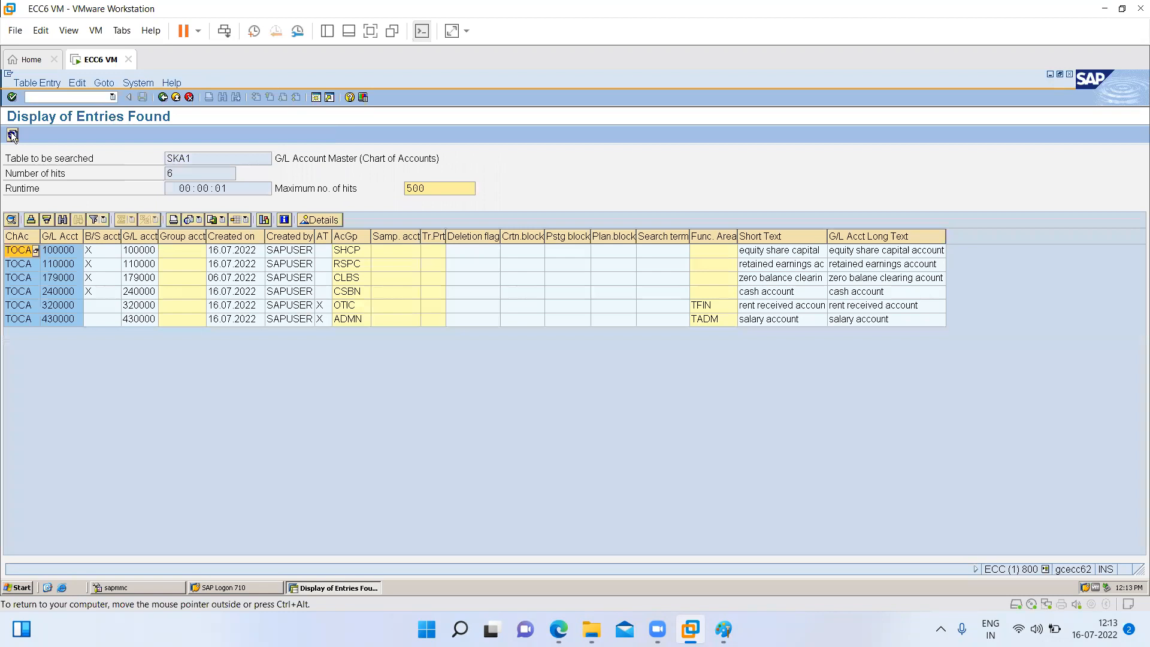
# - Review each G/L account in the SKA1 entries, with its balance sheet indicator, account group and functional area
pyautogui.click(21, 238)
pyautogui.click(68, 237)
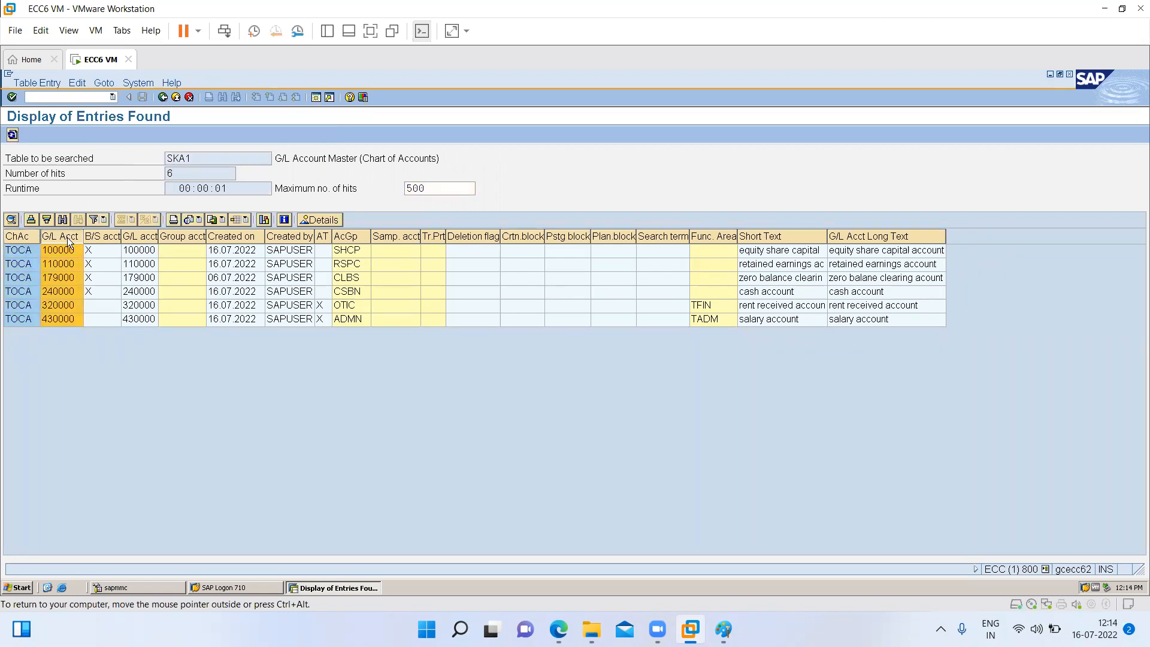
pyautogui.click(61, 251)
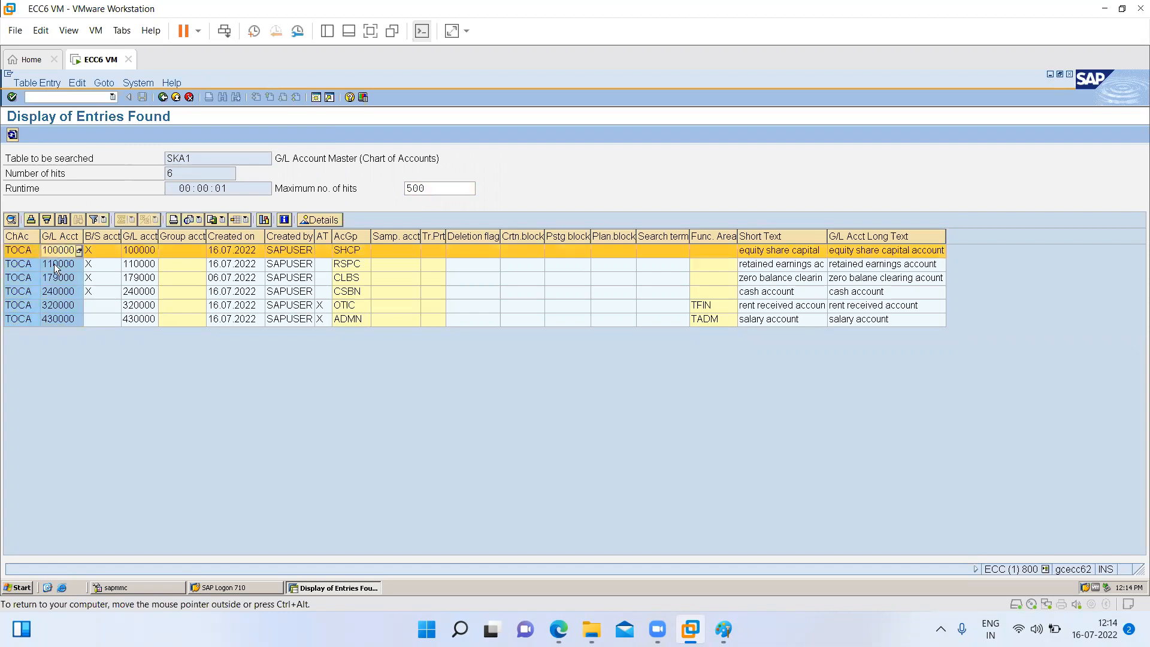
pyautogui.click(55, 265)
pyautogui.click(54, 280)
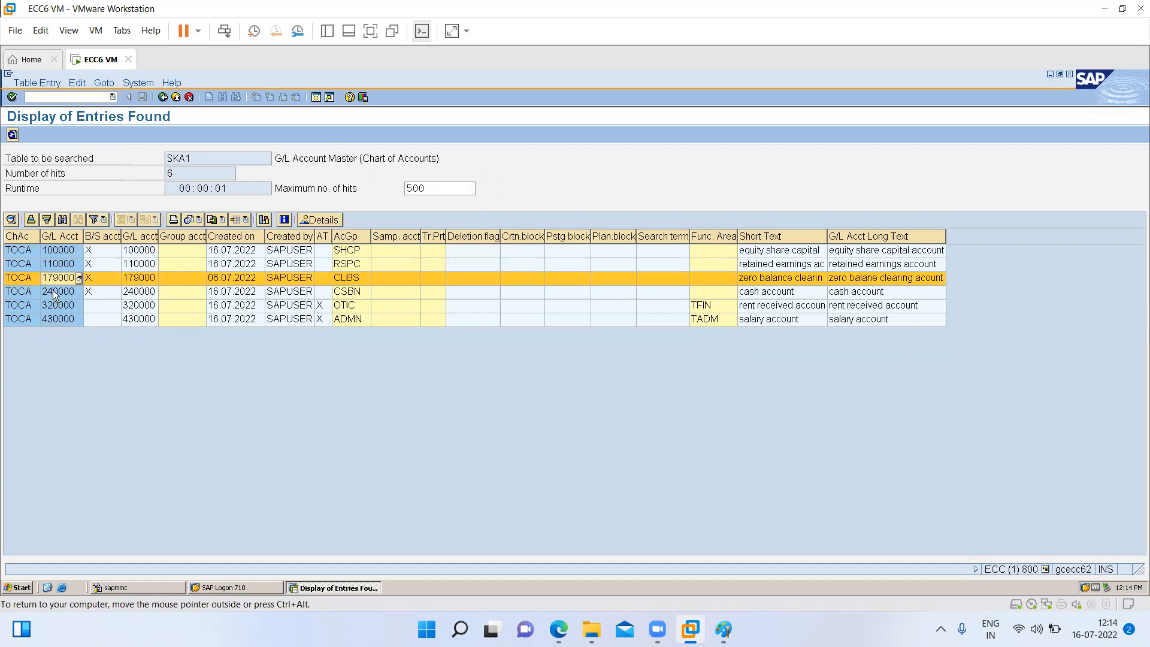
pyautogui.click(55, 293)
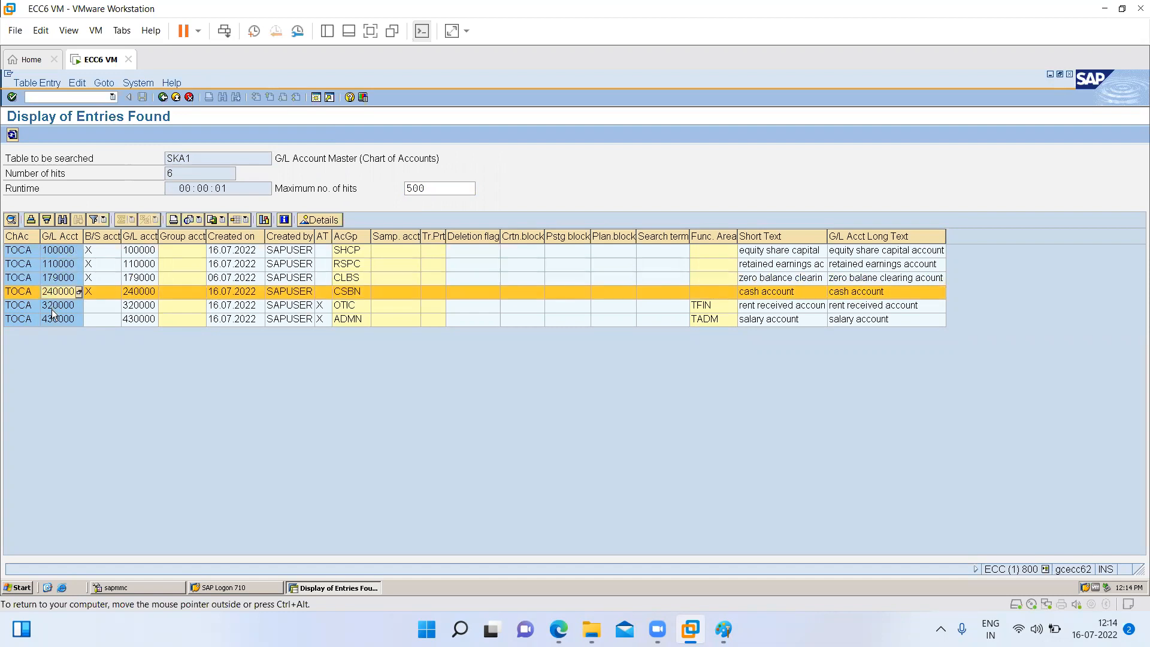
pyautogui.click(52, 309)
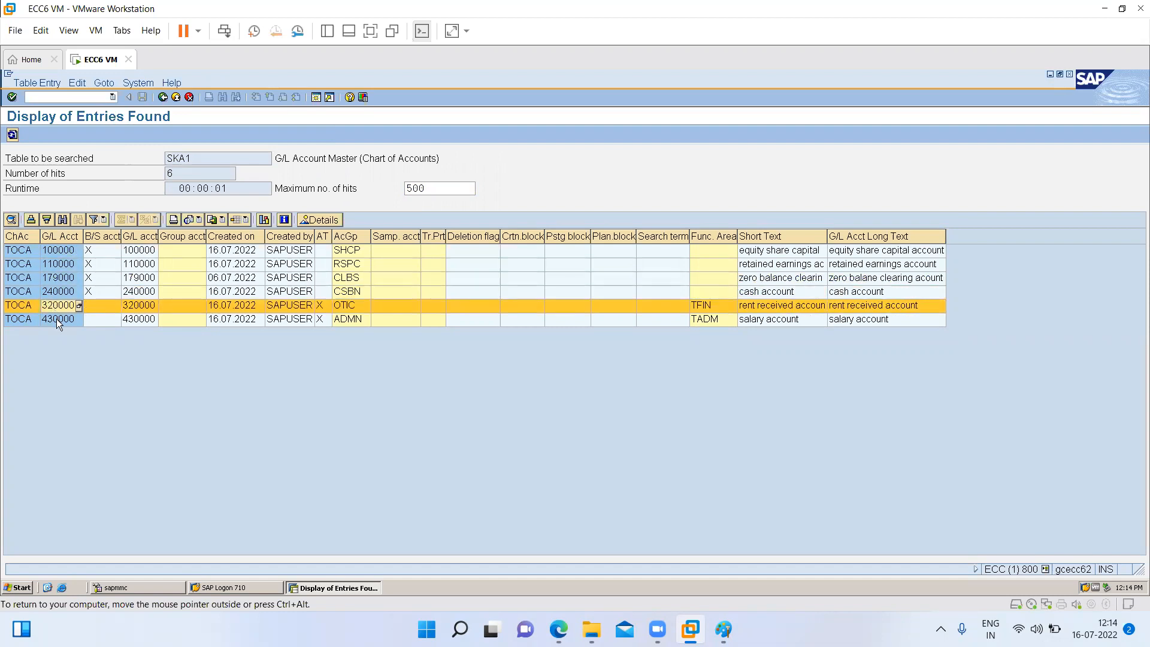
pyautogui.click(59, 321)
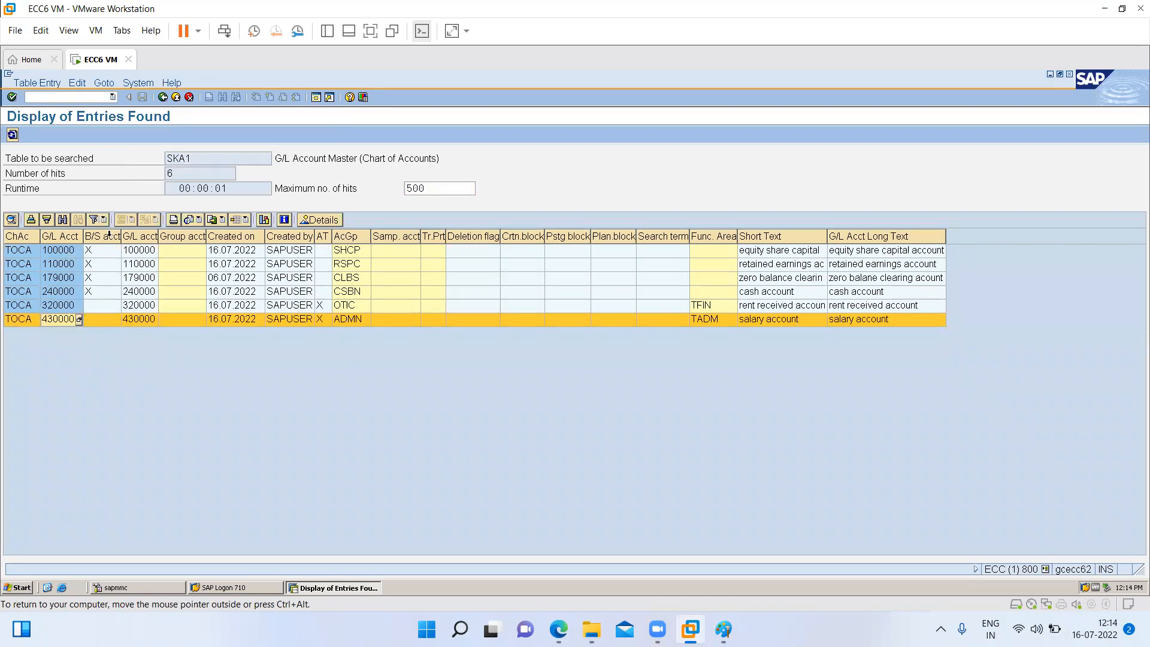
pyautogui.click(98, 236)
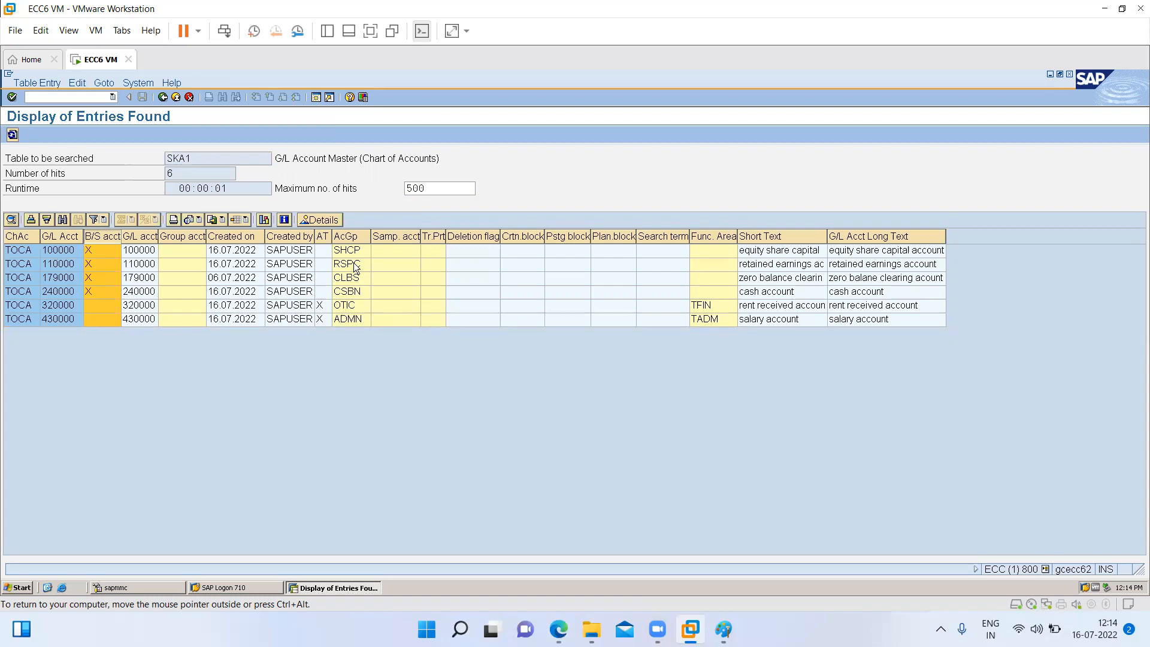
pyautogui.click(354, 237)
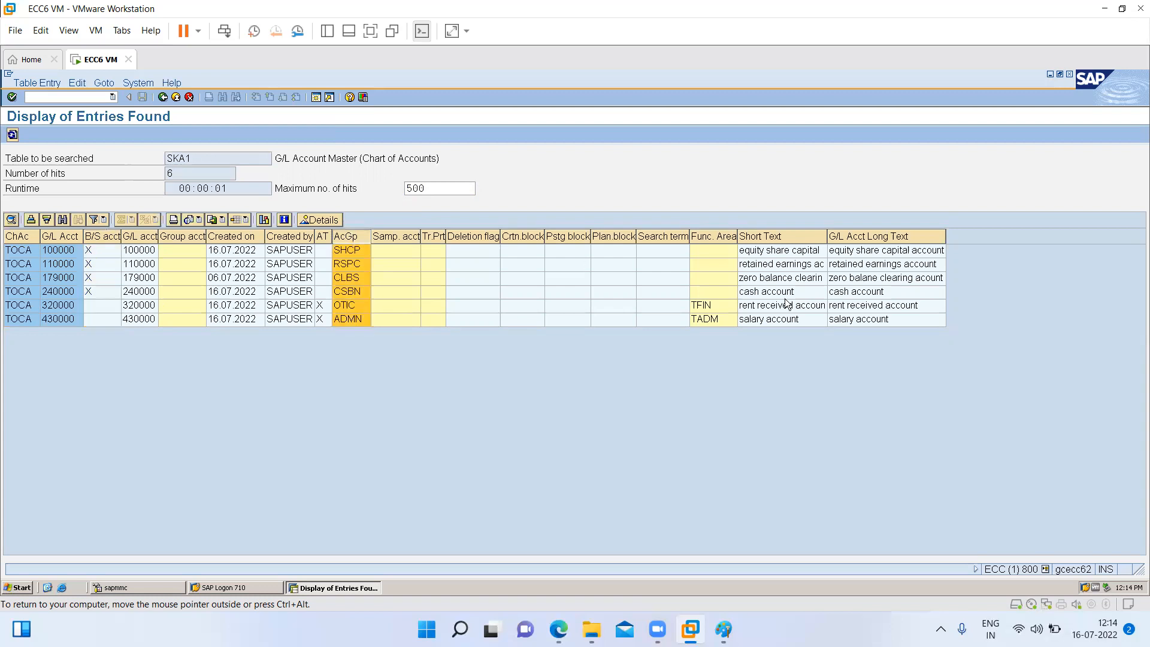
pyautogui.click(715, 237)
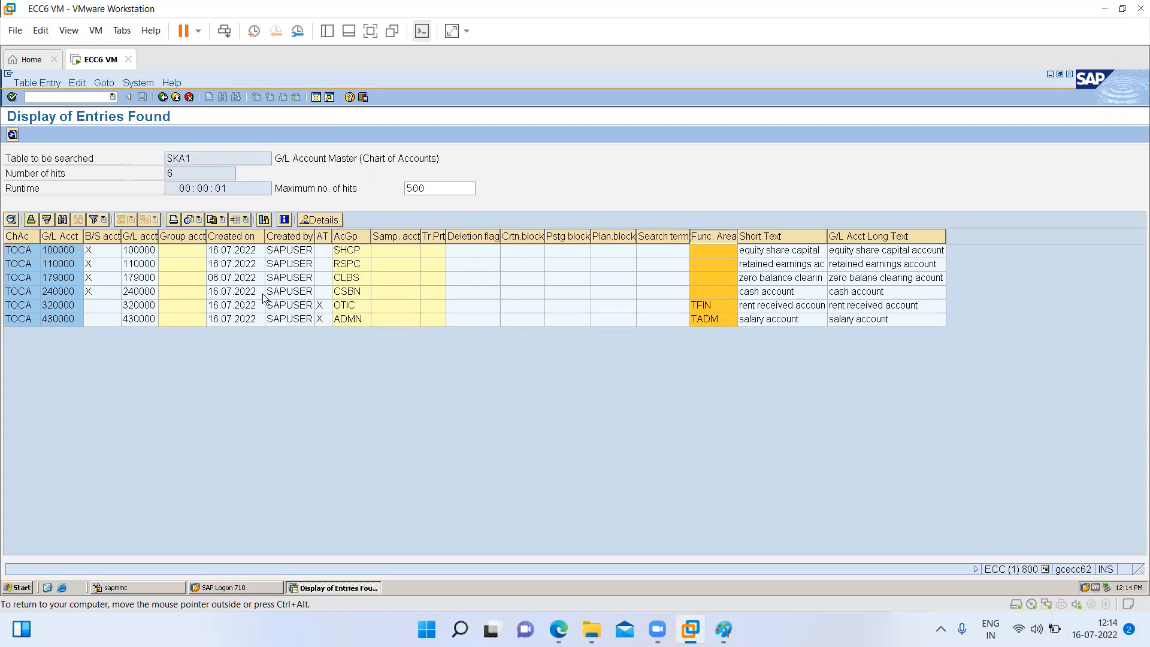
# - Return to the table selection and display the entries of table SKB1 (G/L account master, company code) for company code TI01
pyautogui.click(162, 97)
pyautogui.press('BackSpace')
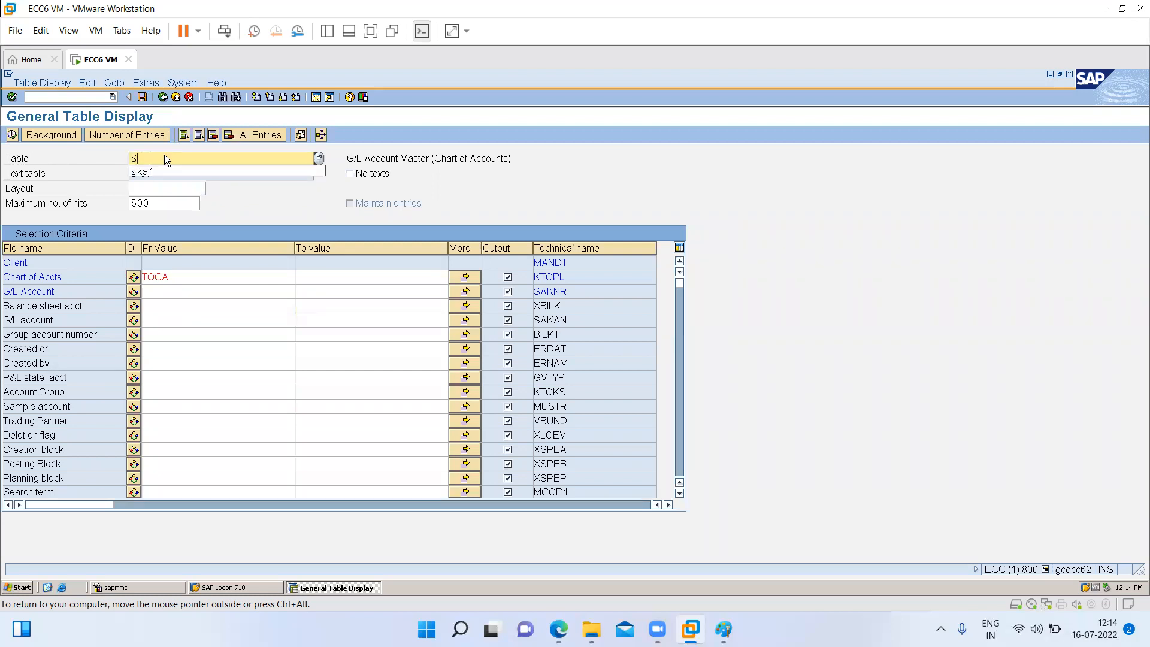
pyautogui.write('kb1')
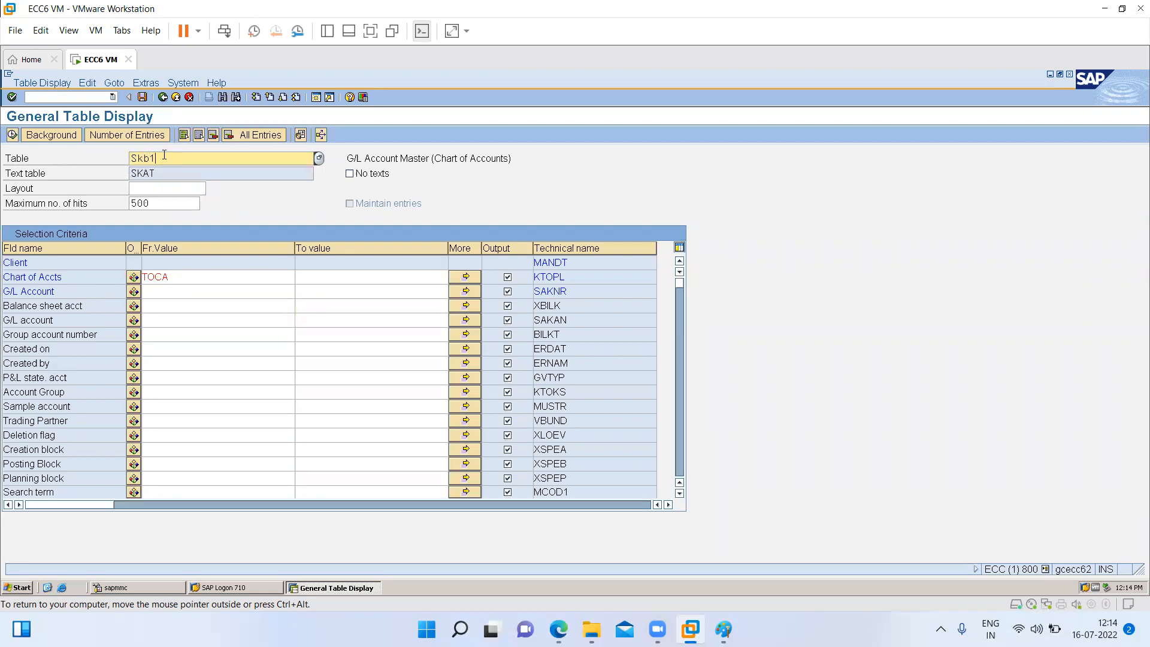
pyautogui.press('Return')
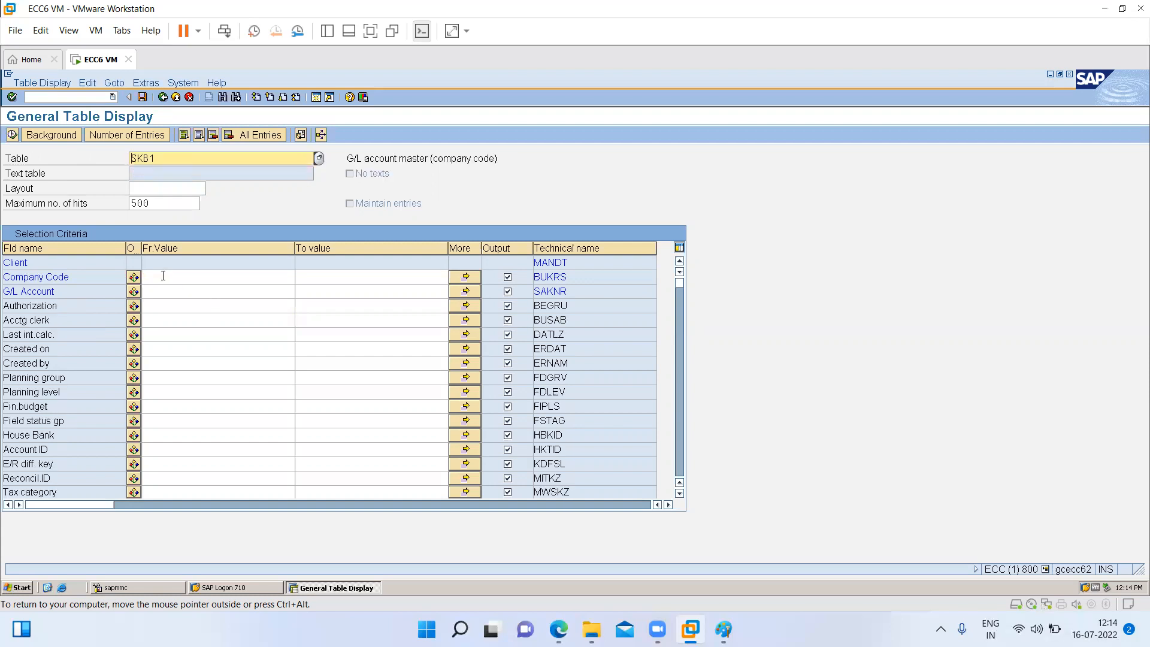
pyautogui.click(163, 275)
pyautogui.write('ti01')
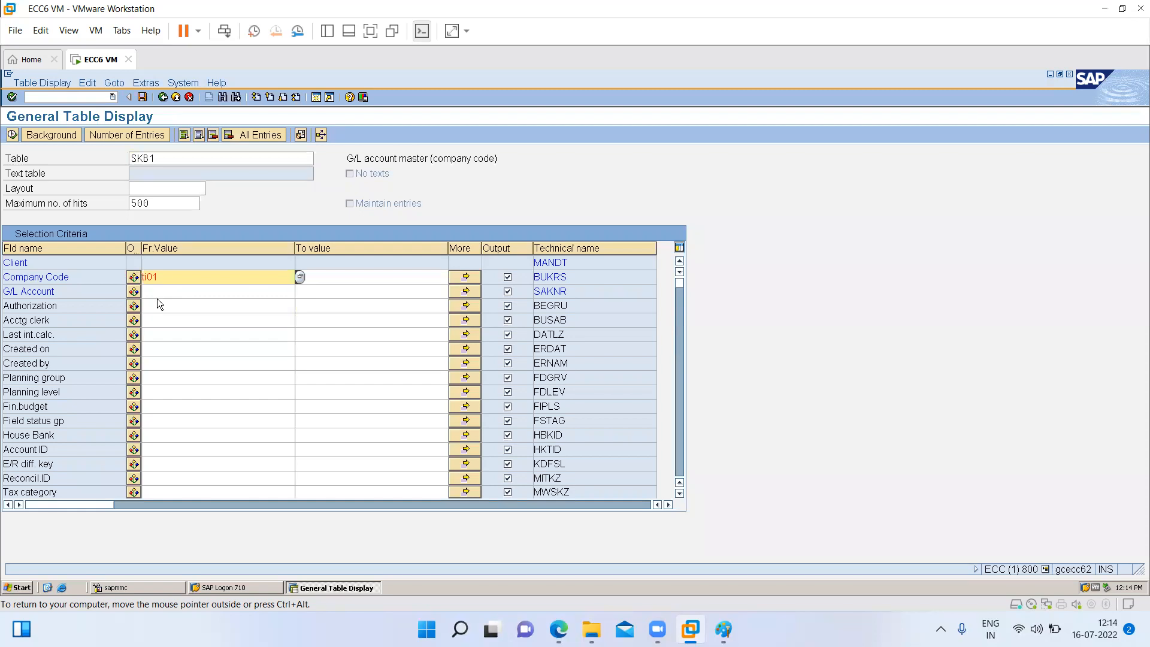
pyautogui.click(12, 134)
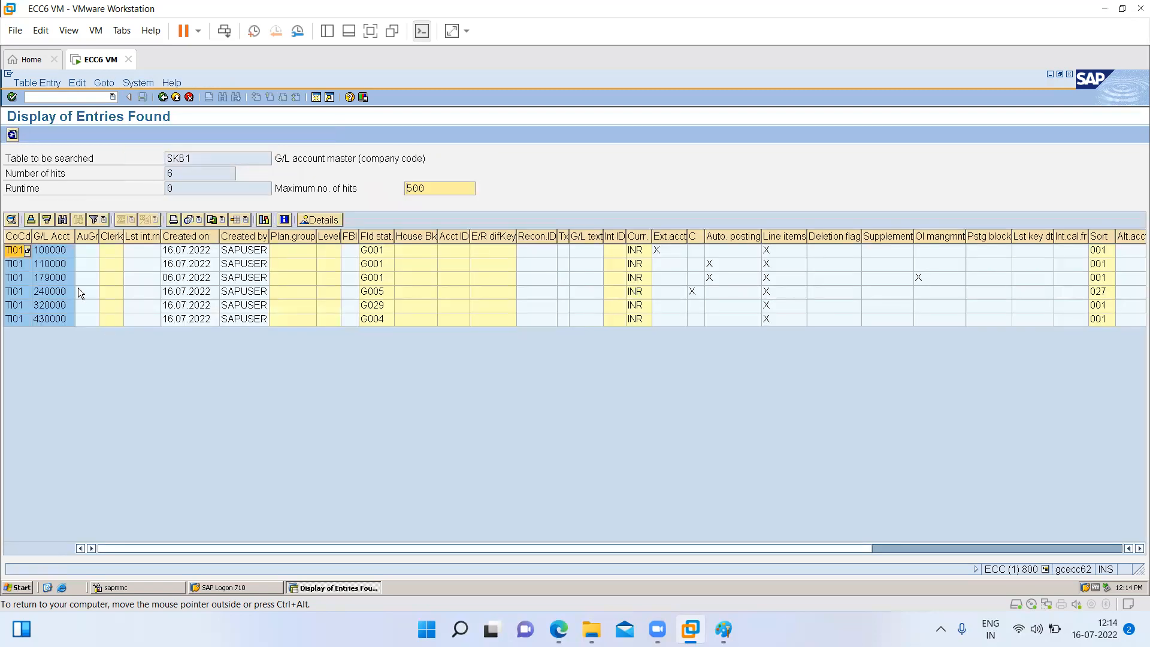
# - Review the SKB1 entries' account numbers, creation data, field status groups, currency, posting and line item indicators, sort keys and remaining columns
pyautogui.click(61, 237)
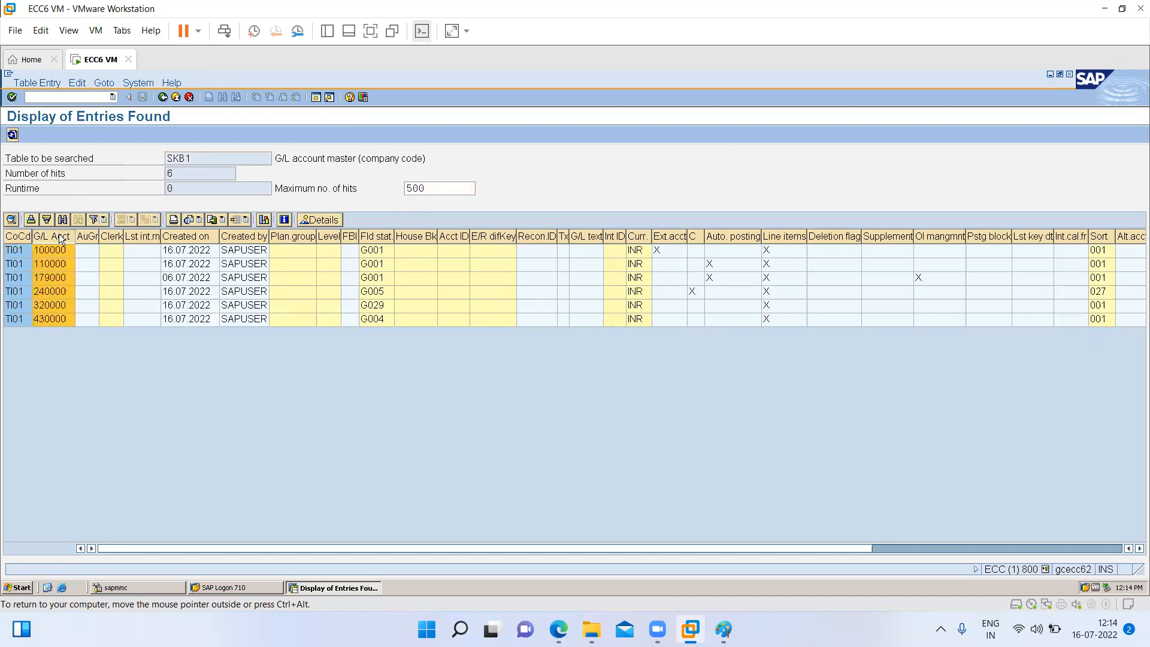
pyautogui.click(197, 239)
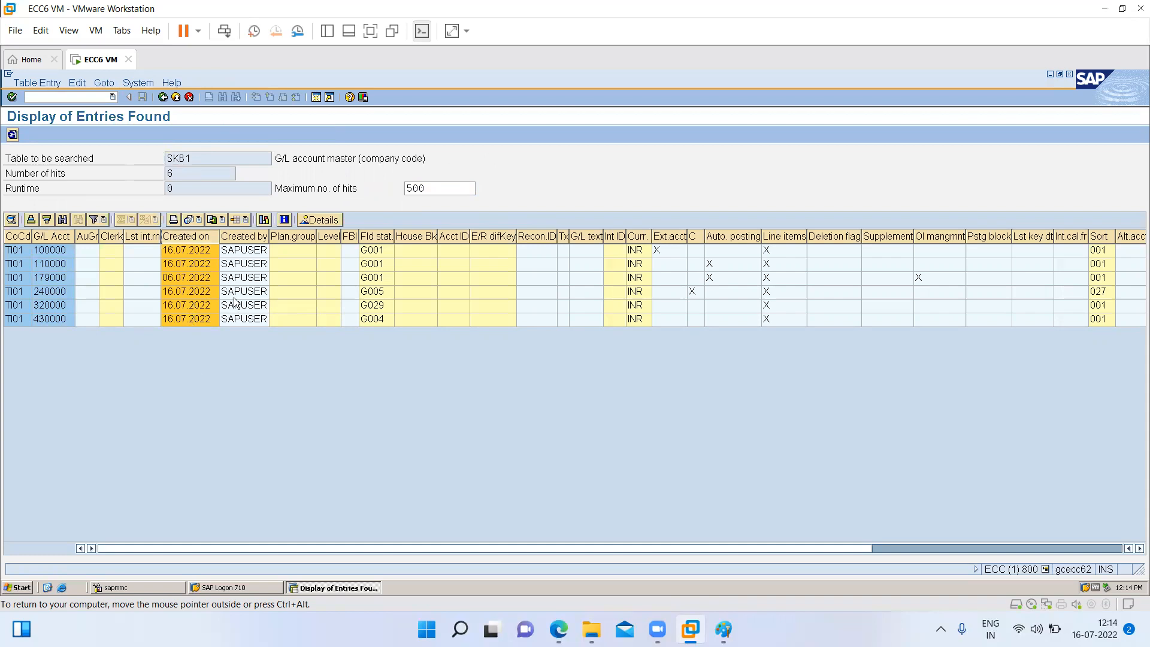
pyautogui.click(245, 237)
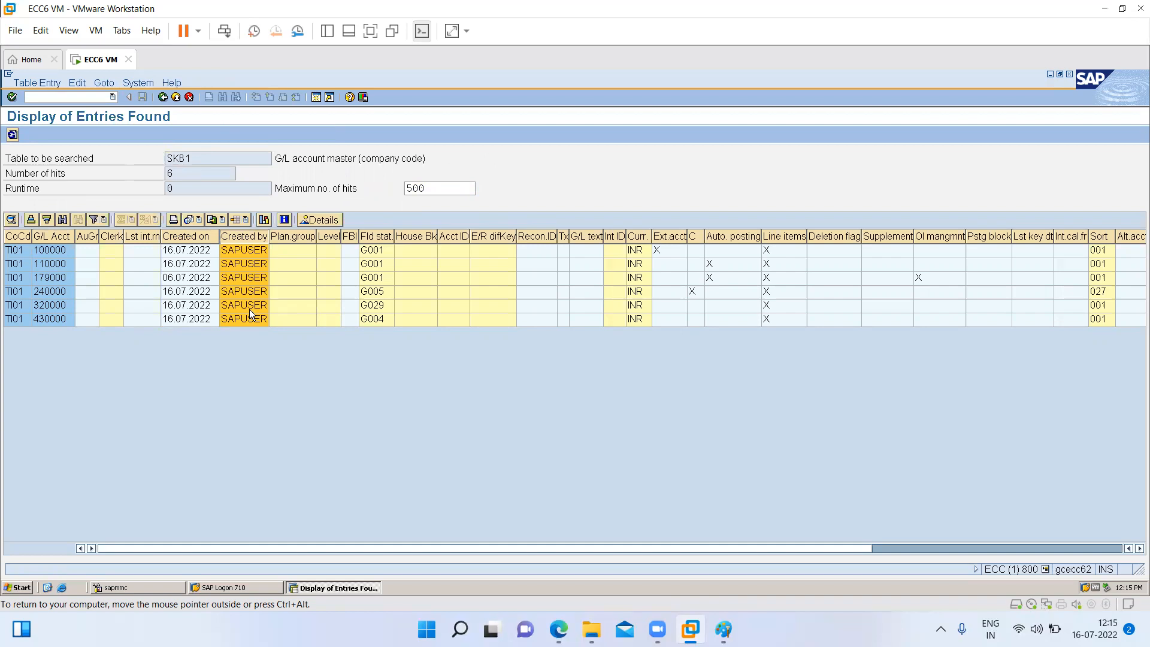
pyautogui.click(374, 236)
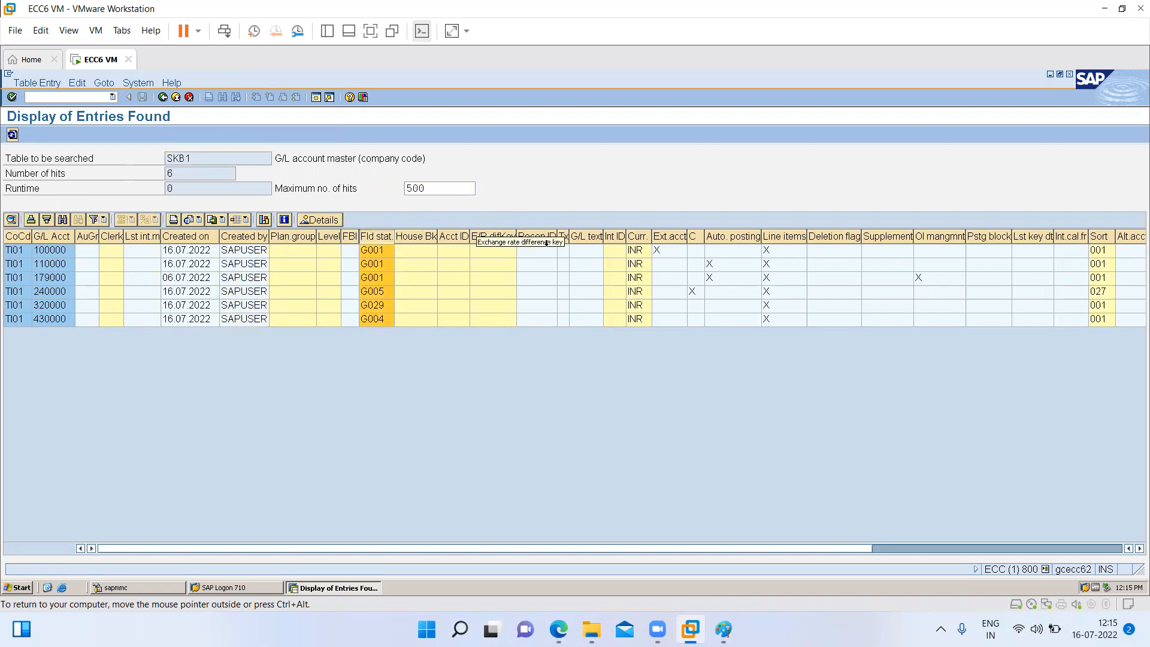
pyautogui.click(636, 237)
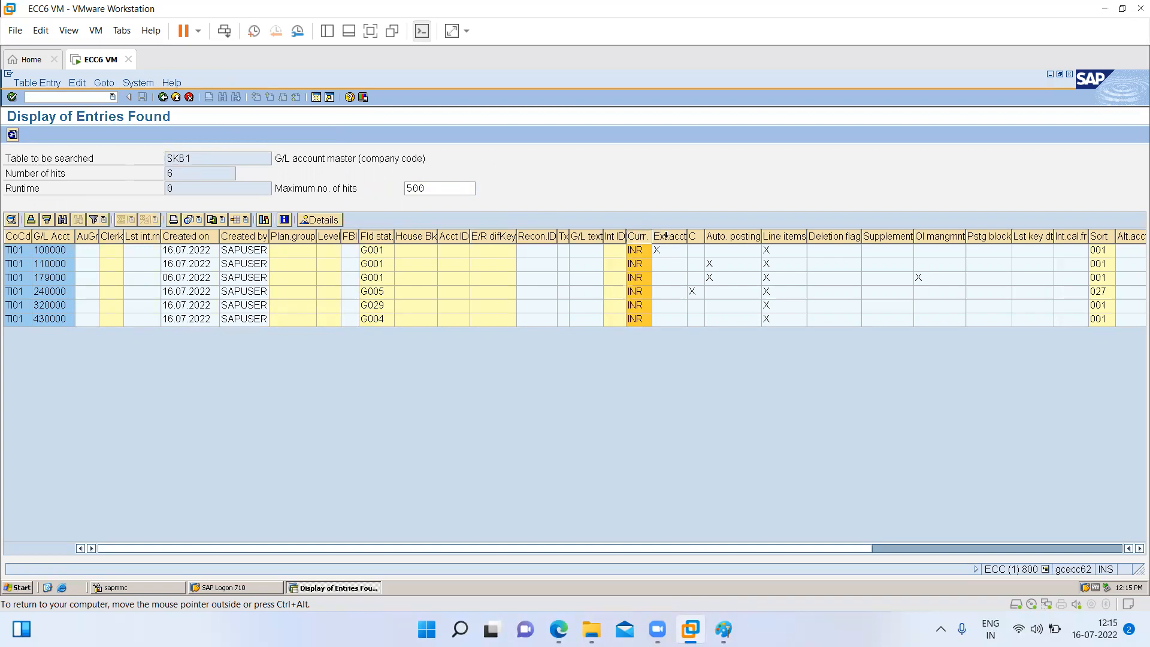
pyautogui.click(666, 236)
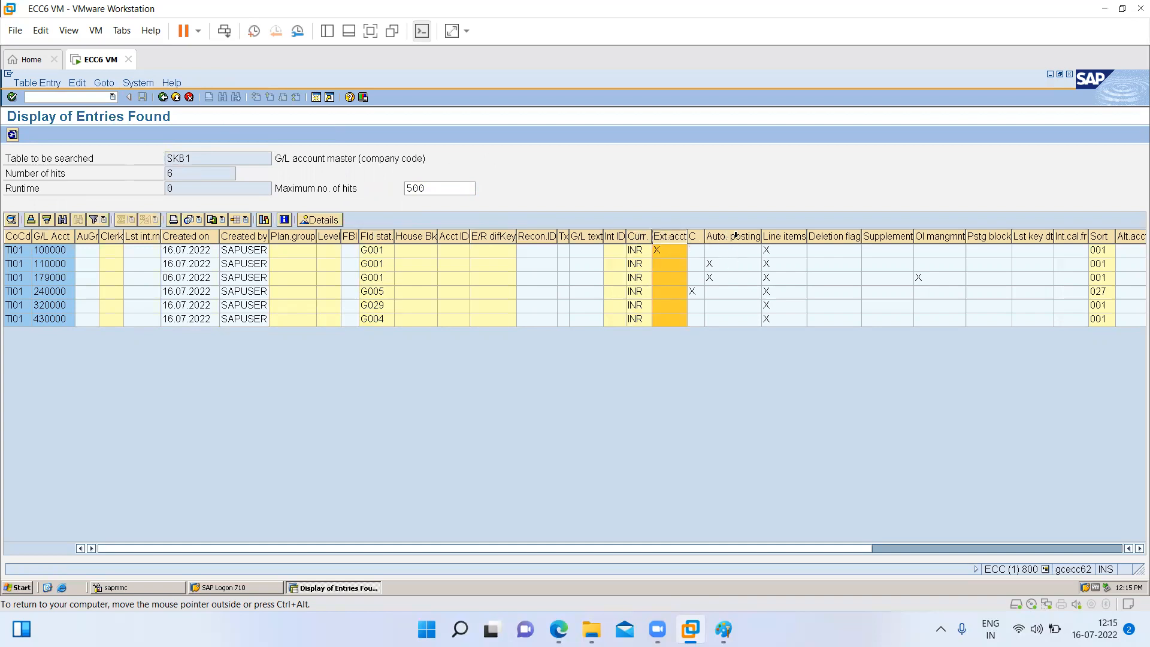
pyautogui.click(736, 236)
pyautogui.click(784, 236)
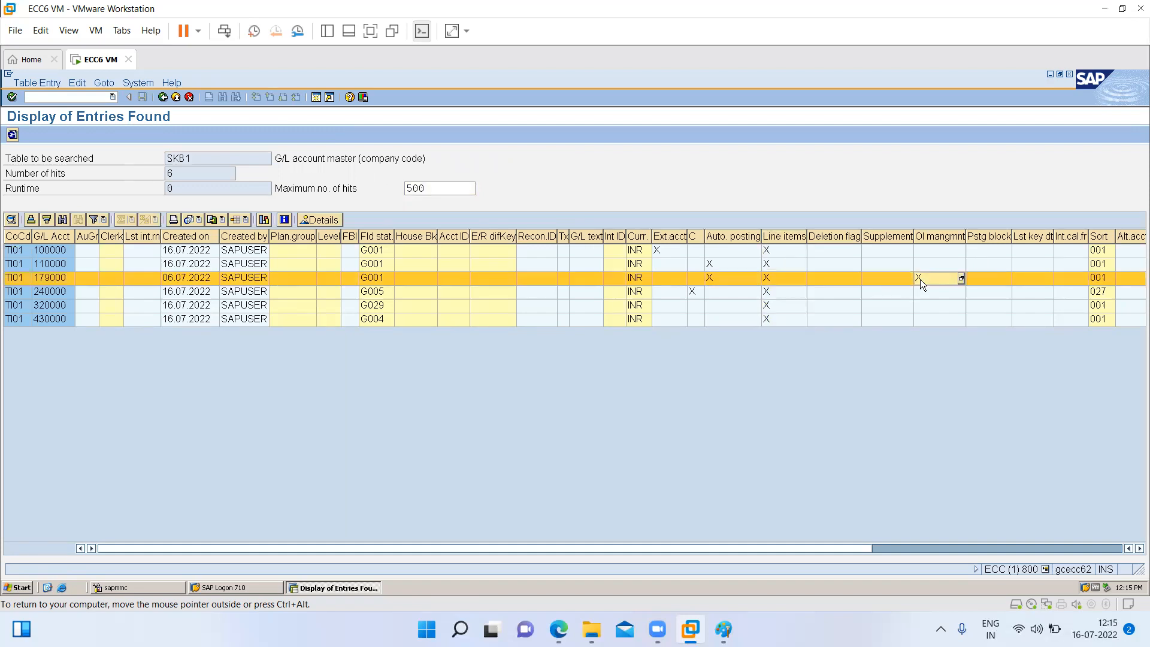
pyautogui.click(1100, 236)
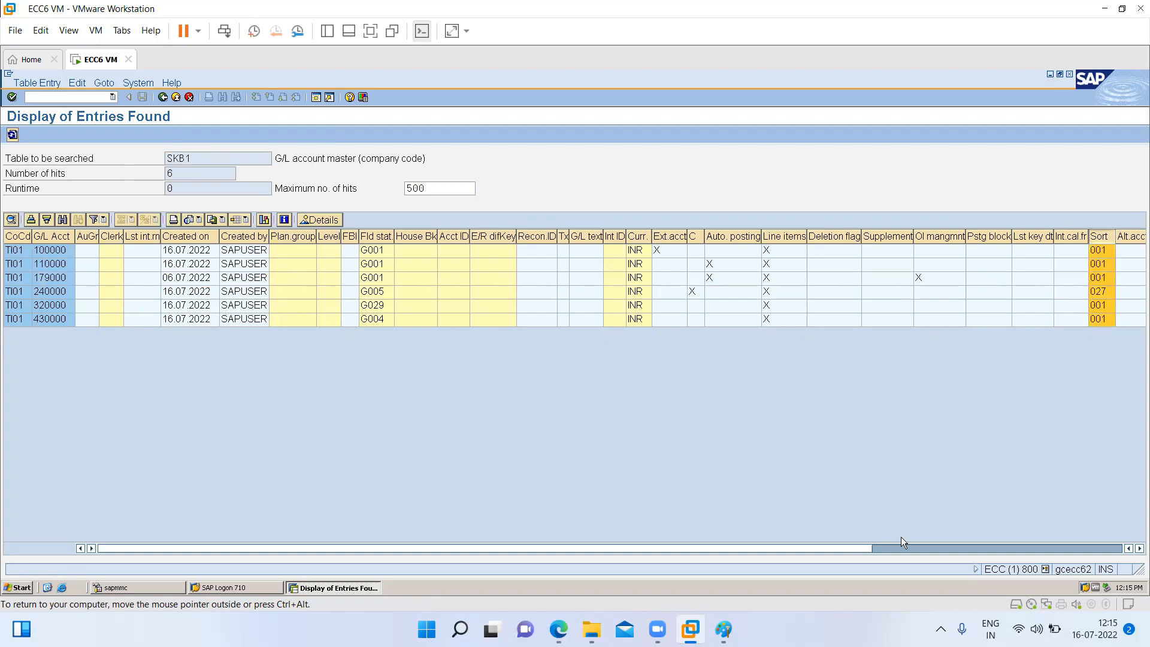
pyautogui.moveTo(907, 549); pyautogui.dragTo(133, 549)
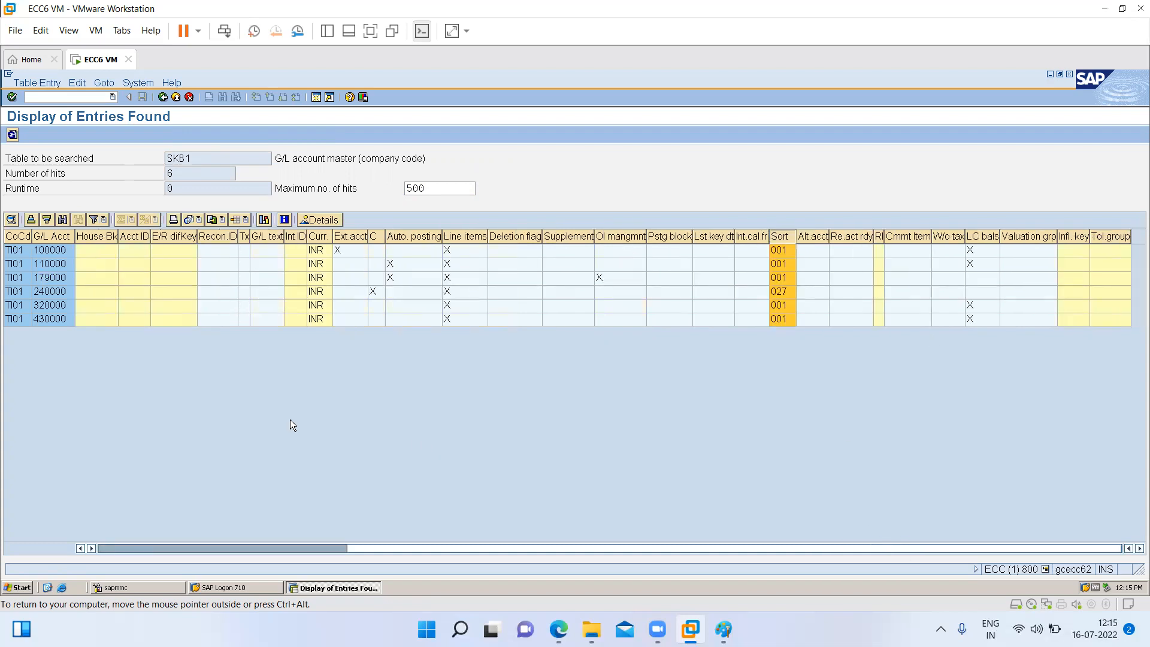